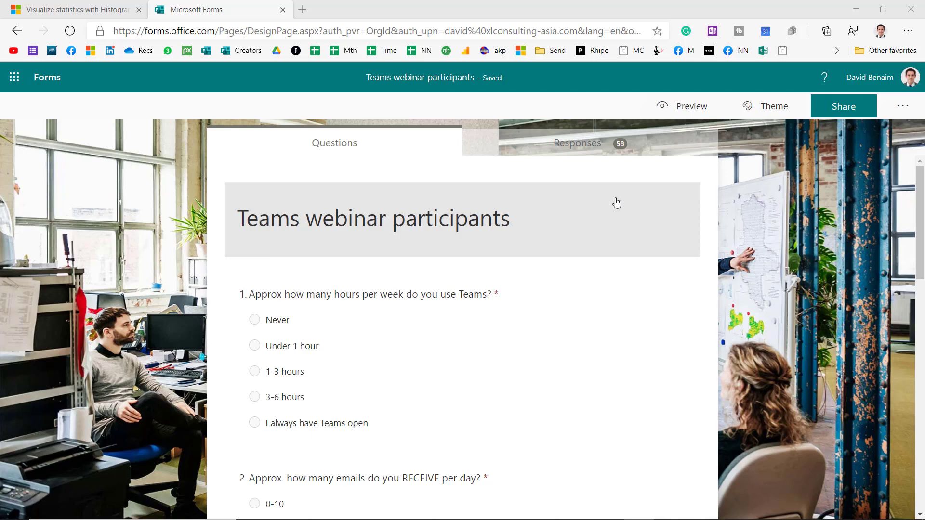
Step: Scroll down the form and briefly check the Office 365 apps list
drag(917, 204, 916, 338)
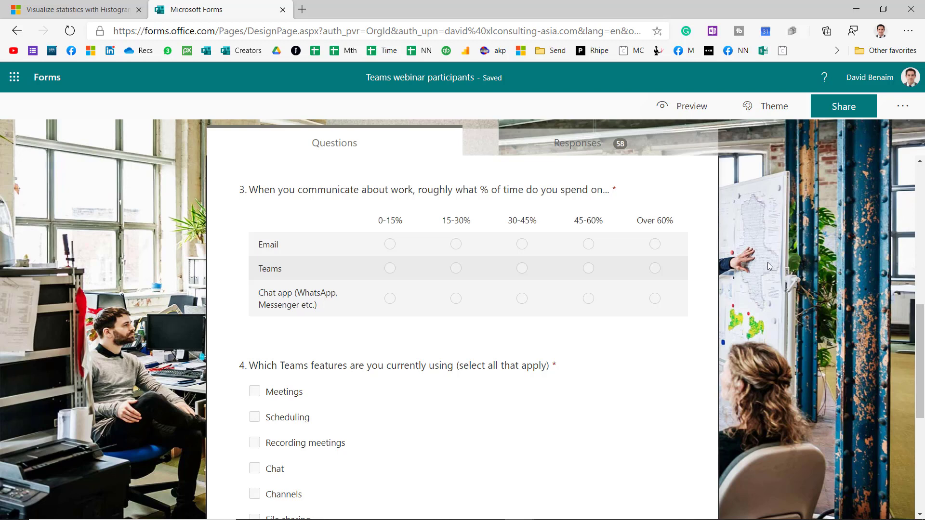
scroll(657, 208, down, 3)
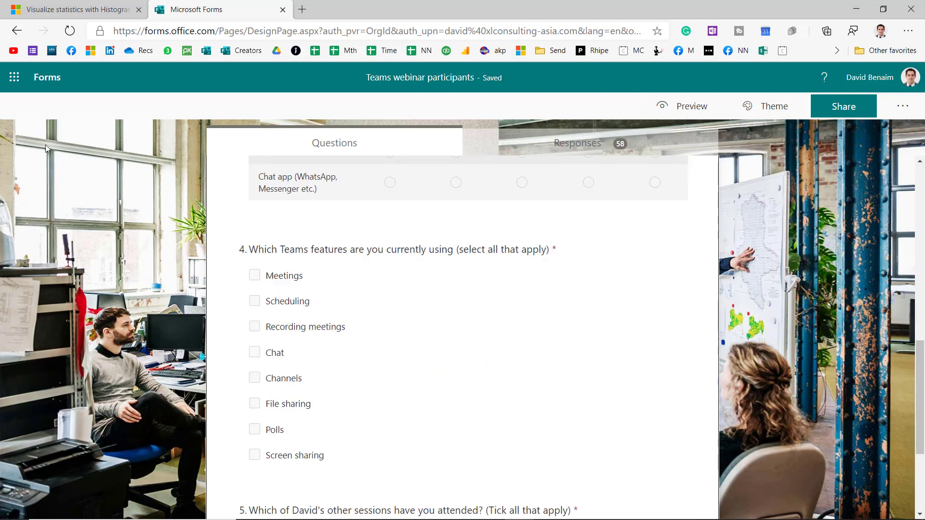
click(15, 77)
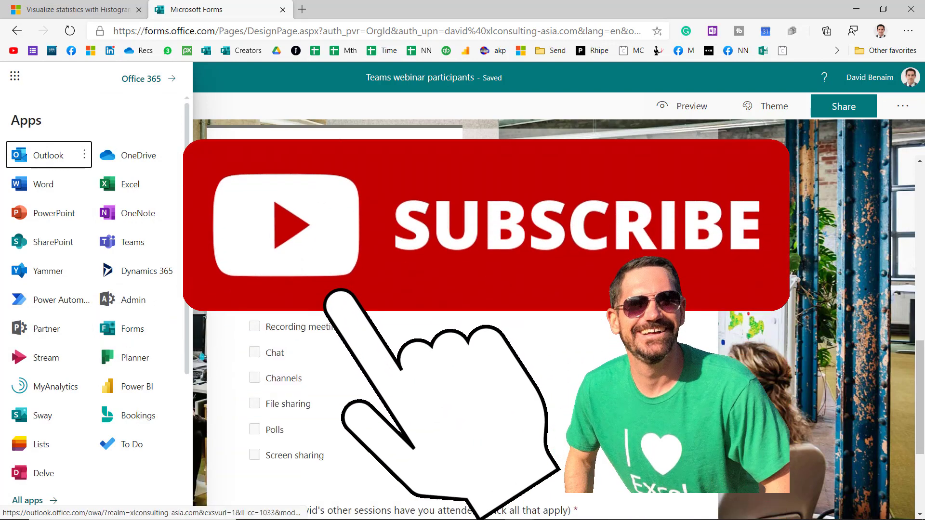
key(Escape)
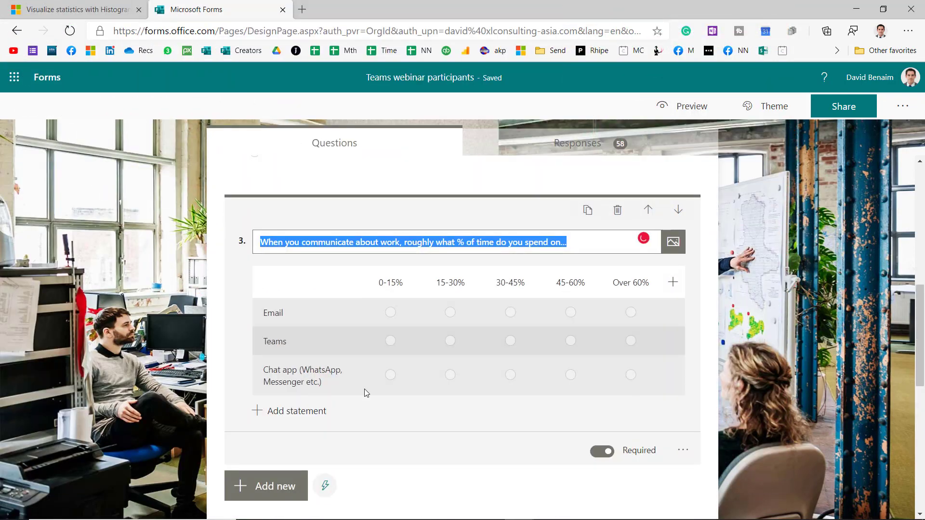
Step: Add a trial Likert question after question 3
click(274, 487)
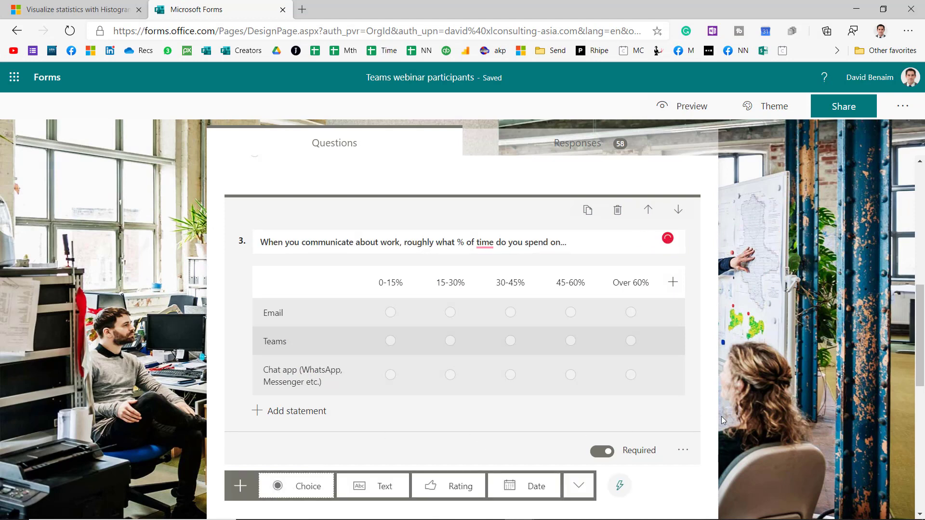
drag(921, 337, 922, 373)
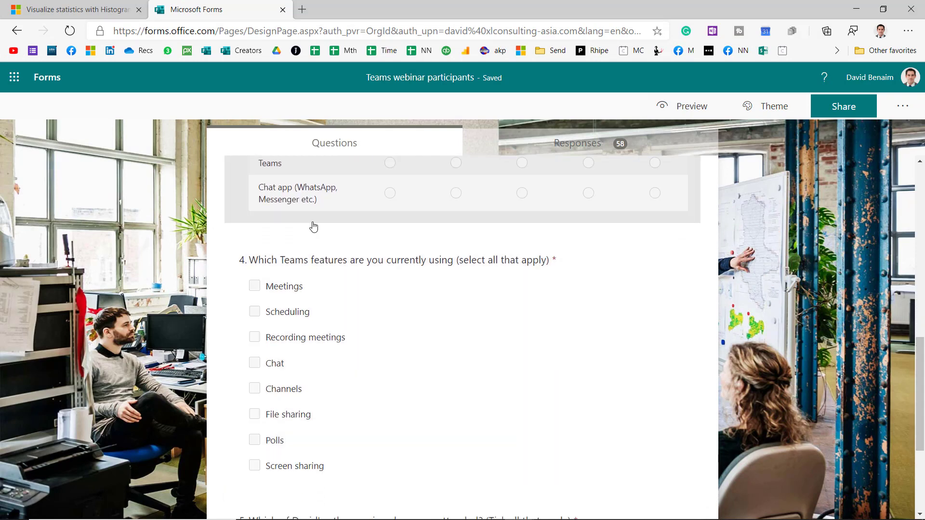
click(311, 223)
click(301, 486)
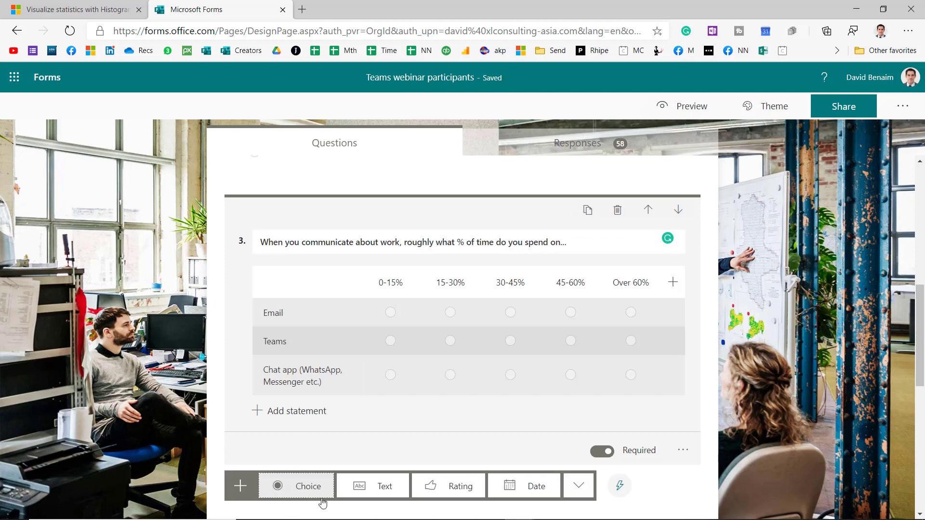
click(579, 486)
mouse_move(615, 433)
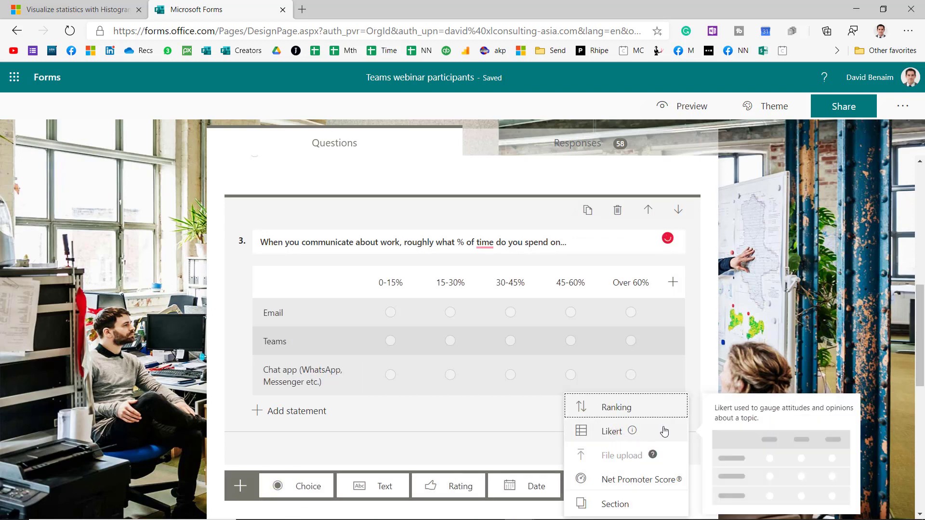
click(648, 432)
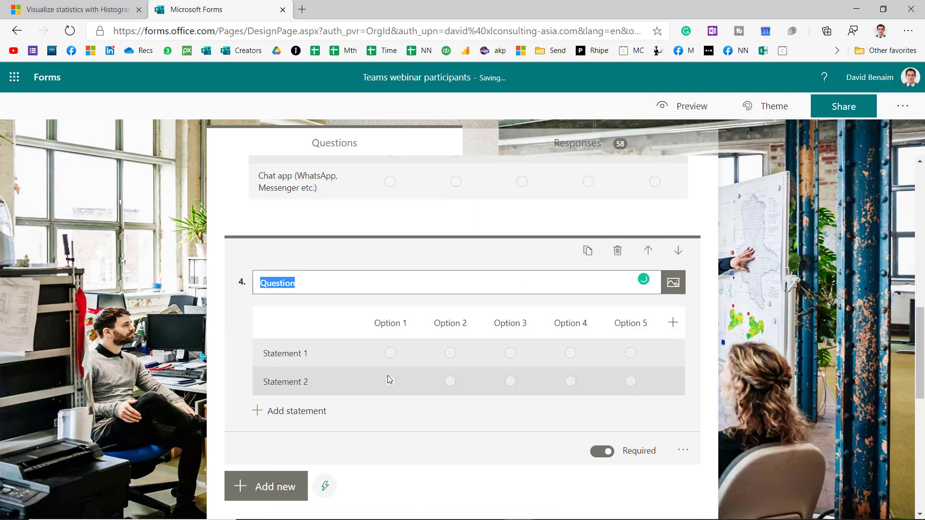
Step: Label the Likert columns Highly disagree, Disagree, Neutral, then delete the trial question
click(393, 321)
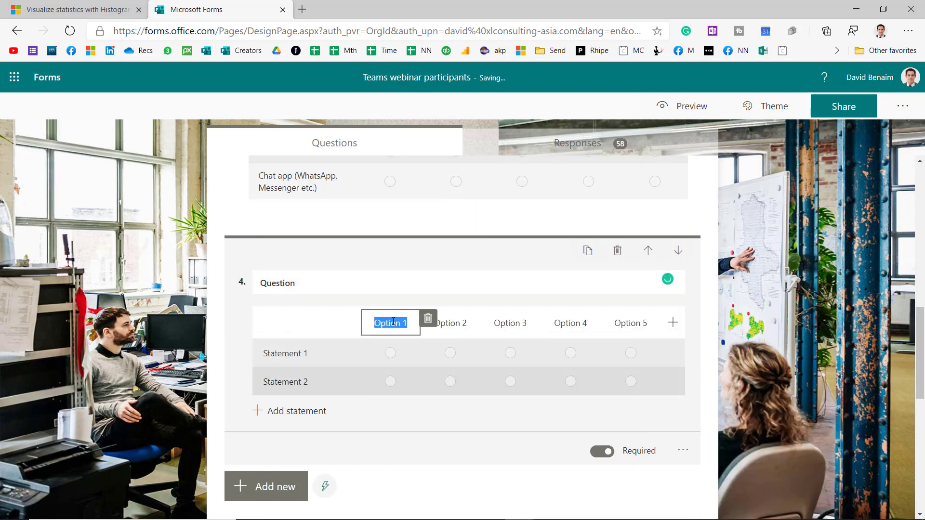
text(Highly disagree)
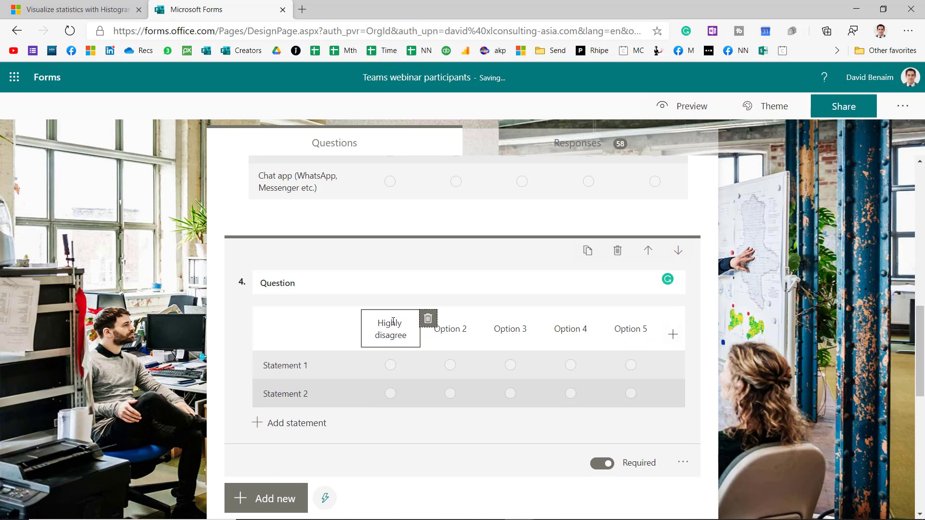
key(Tab)
text(Disagree)
key(Tab)
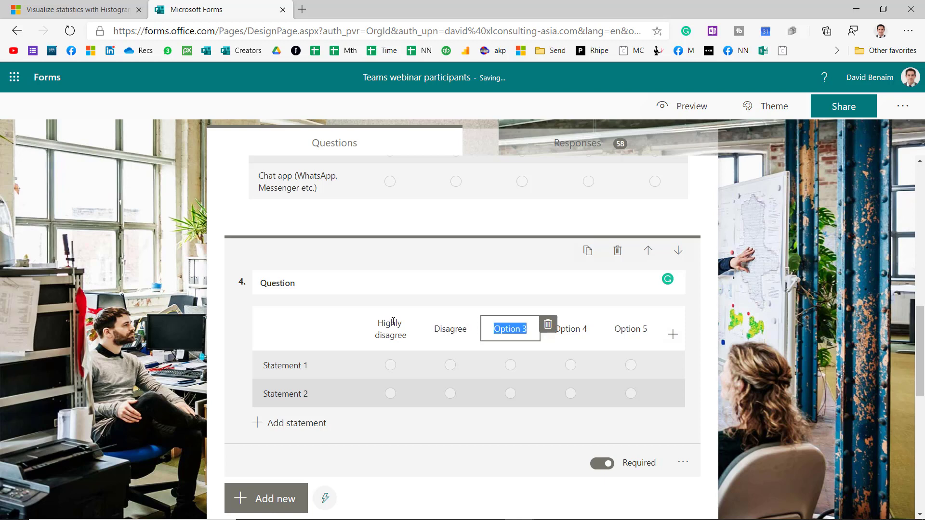
text(Neutral)
click(617, 250)
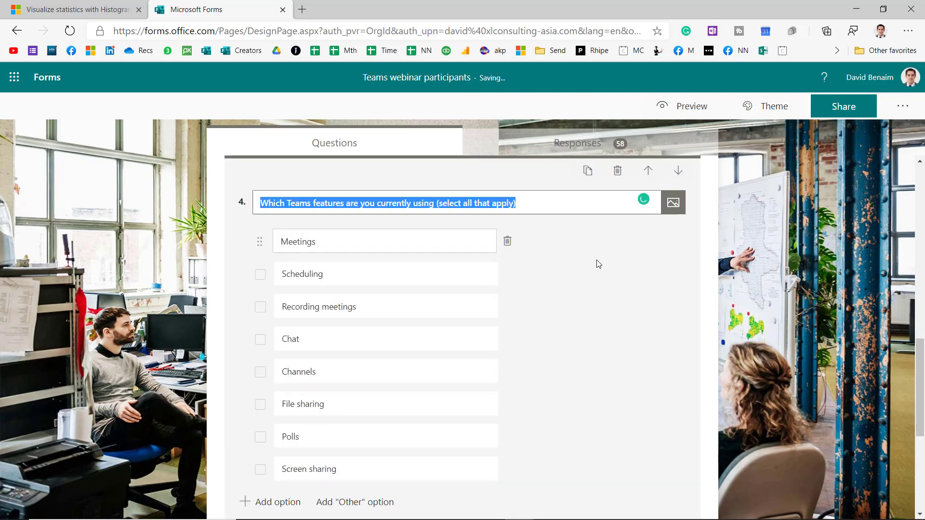
click(846, 230)
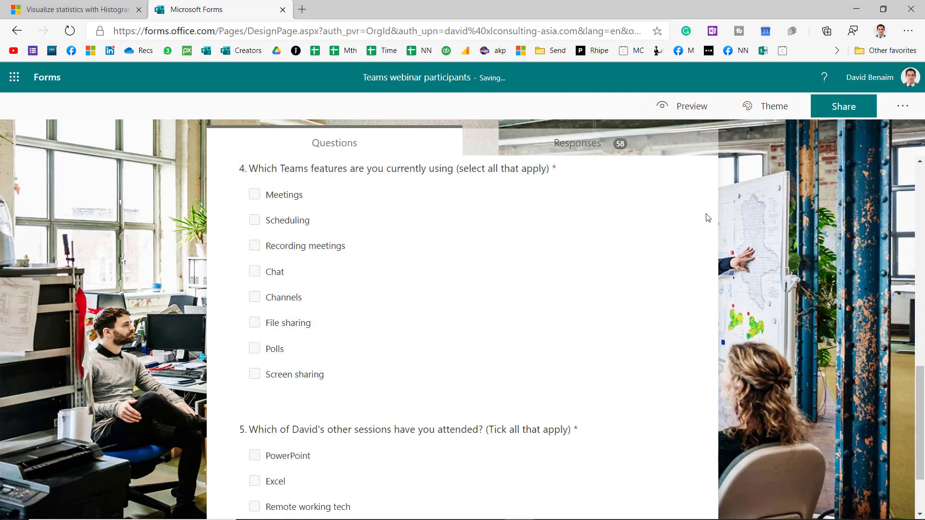
Step: View the 58-response summary and export it to Excel as an .xlsx
click(529, 150)
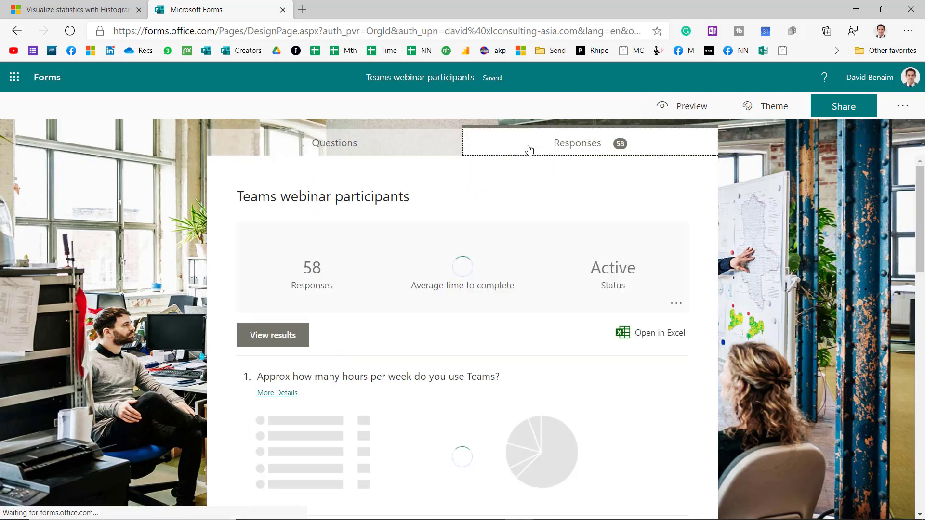
drag(920, 216, 922, 373)
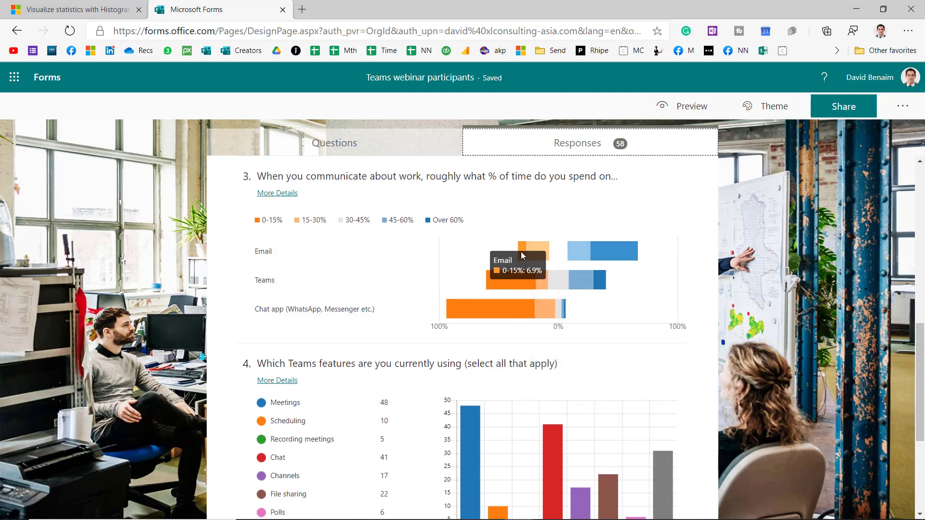
mouse_move(324, 310)
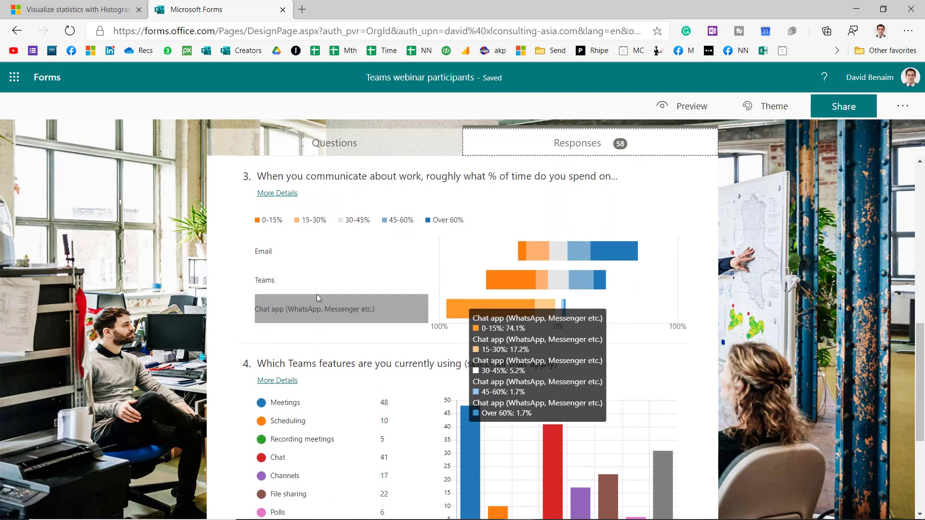
mouse_move(304, 254)
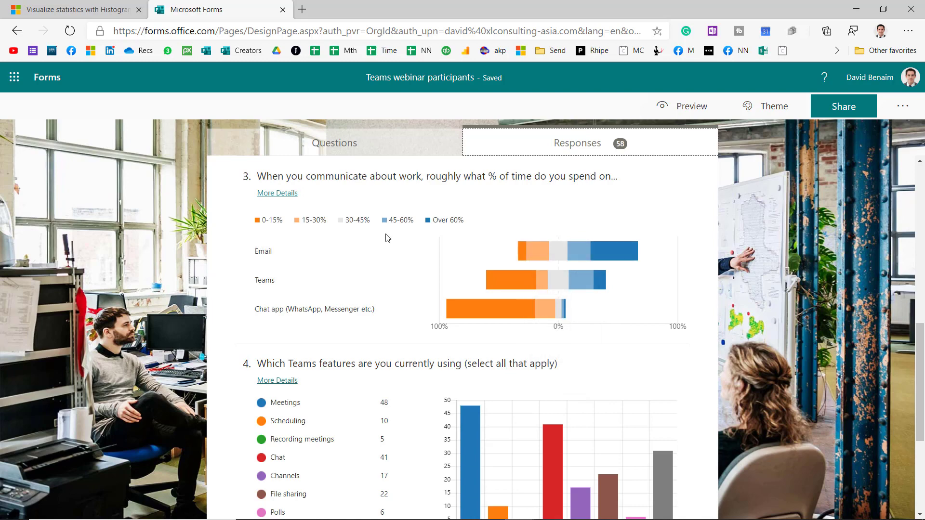
scroll(647, 237, up, 10)
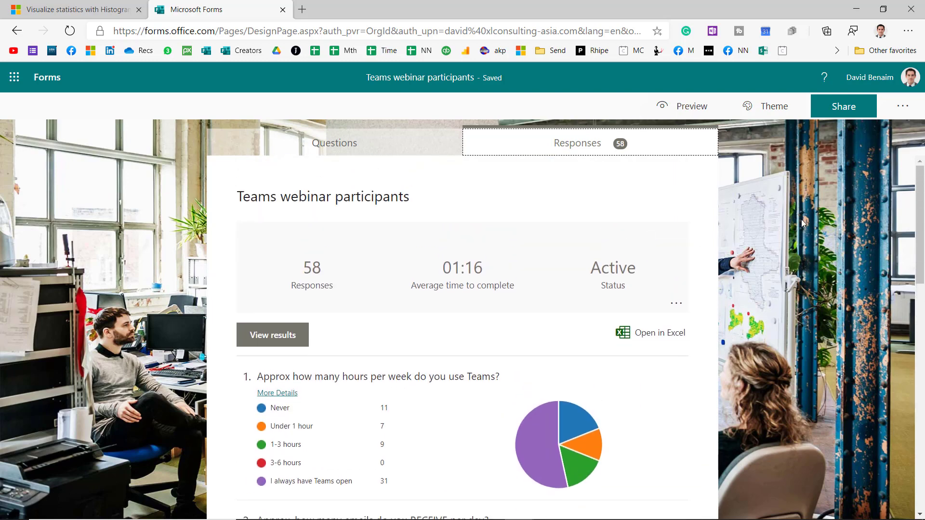
click(634, 338)
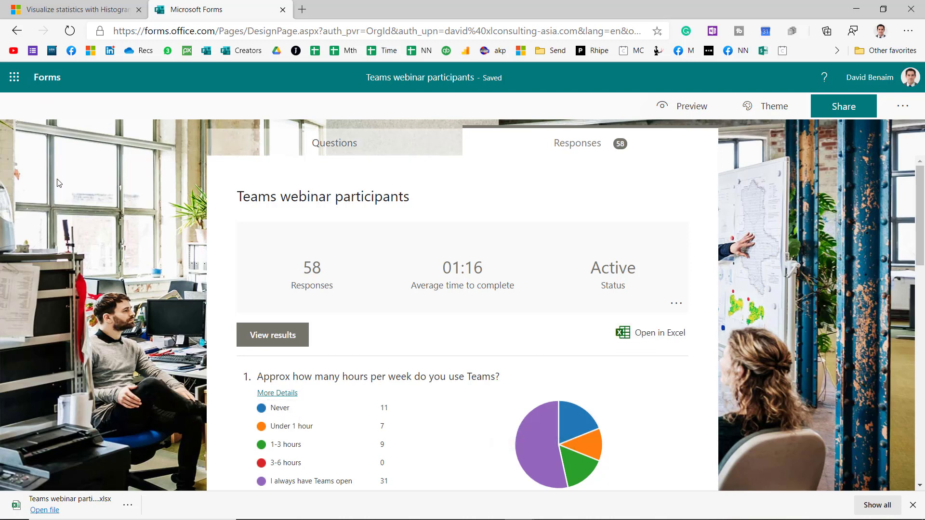
Step: Open the downloaded workbook and select the Email2, Teams and Chat app ratings in columns H–J
click(87, 498)
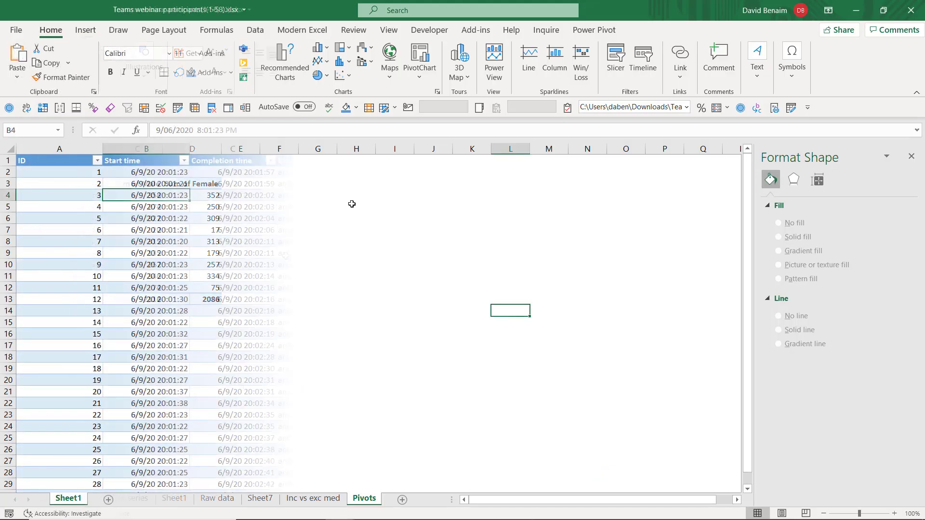
key(ctrl+Right)
key(Down)
key(Down)
key(Down)
key(Down)
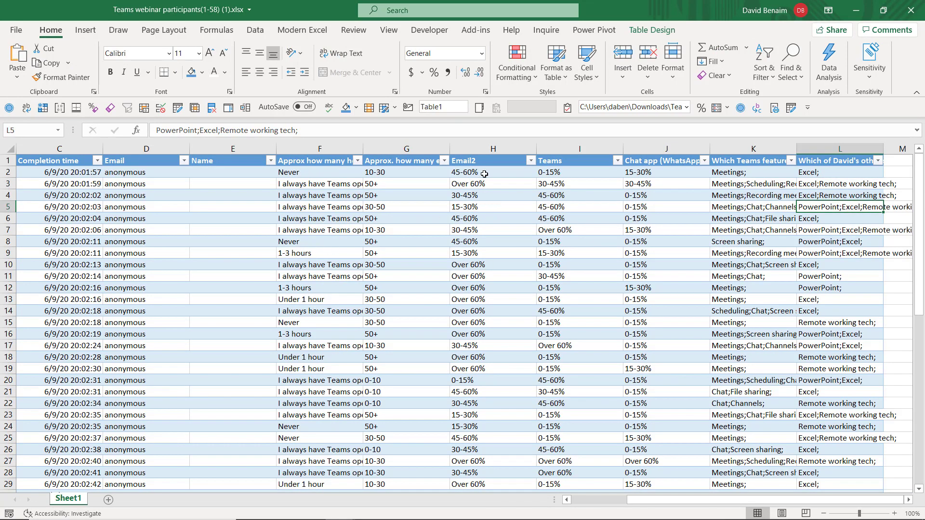
drag(484, 174, 530, 370)
drag(571, 174, 572, 276)
drag(661, 171, 655, 378)
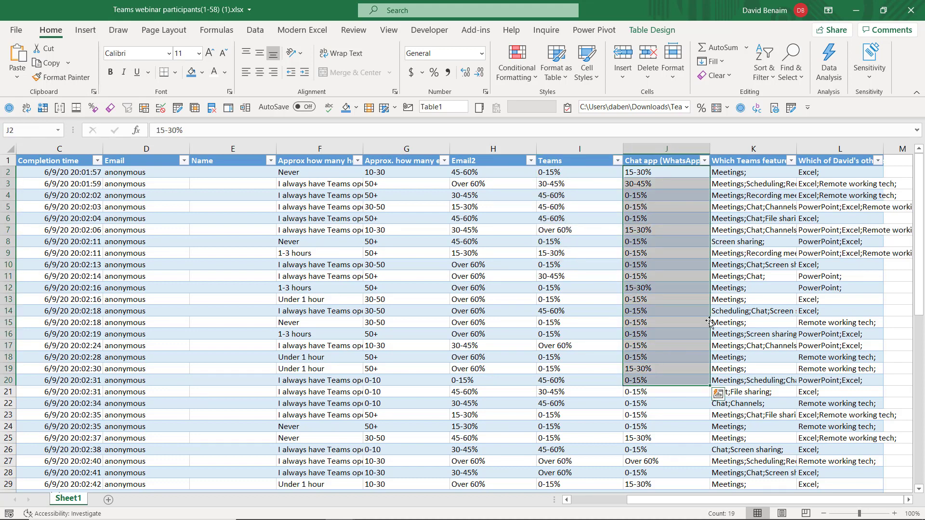
drag(485, 153, 668, 155)
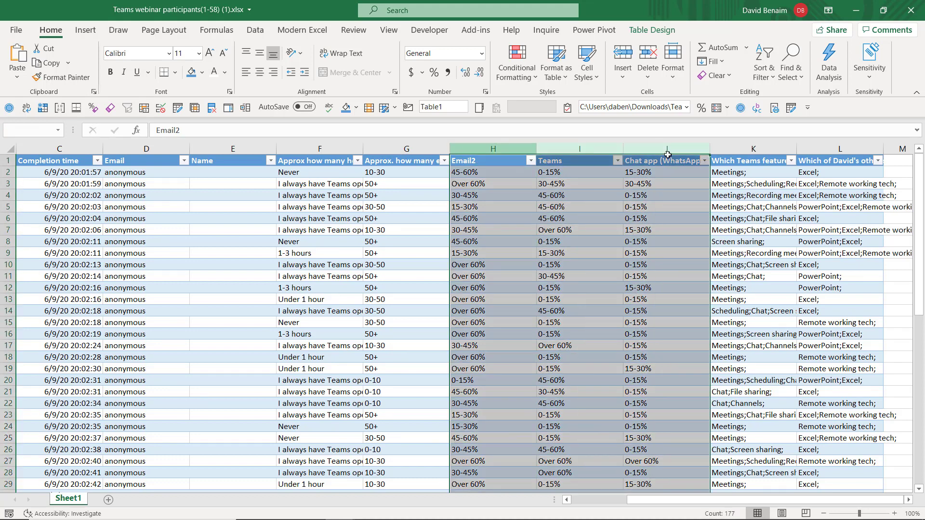
Step: Check the first answers in K2, L2 and F2 and read the hours and emails headers
click(745, 172)
click(824, 171)
click(308, 172)
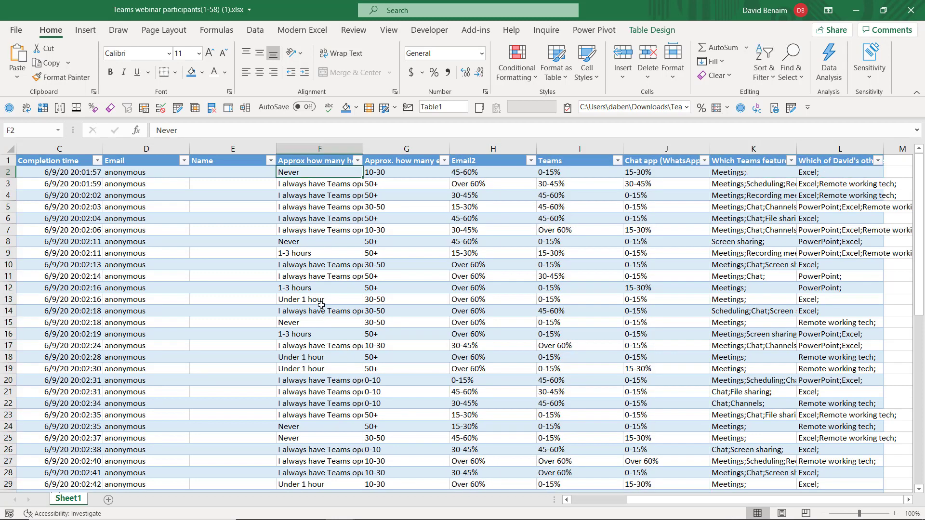
key(Up)
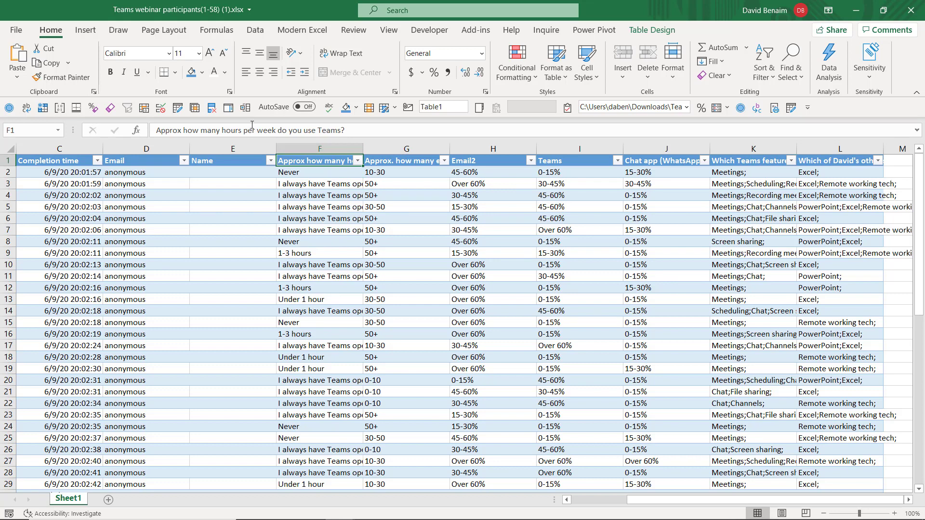
key(Right)
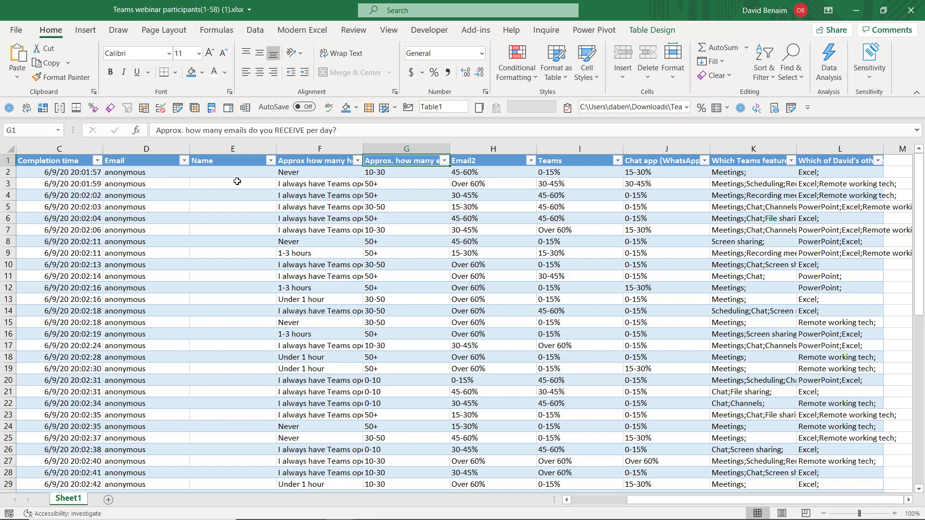
Step: Inspect the features answers in column K and the sessions answers in column L
click(761, 172)
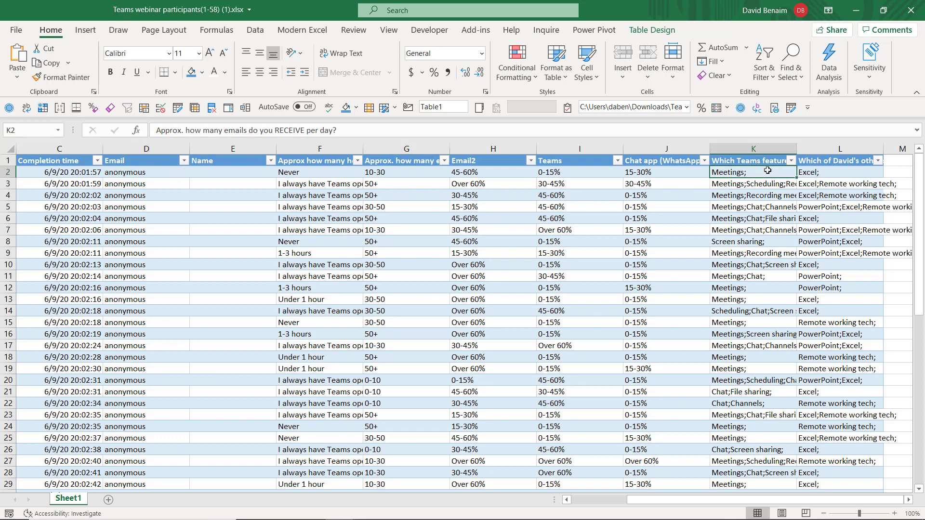
click(760, 195)
click(760, 219)
click(760, 264)
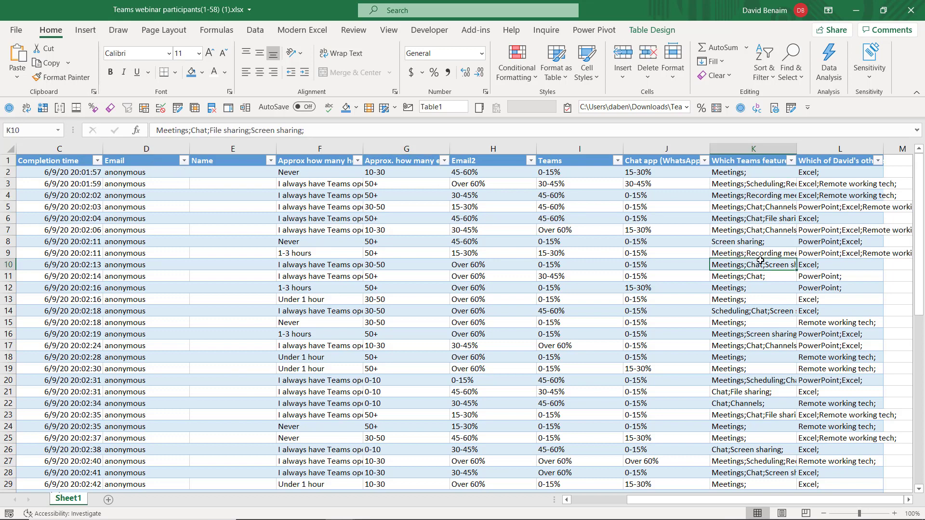
click(840, 173)
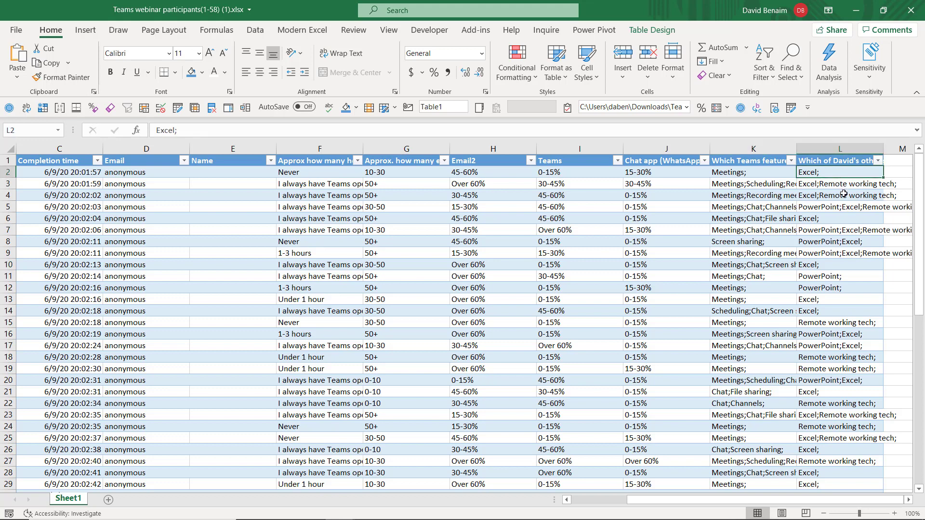
click(839, 164)
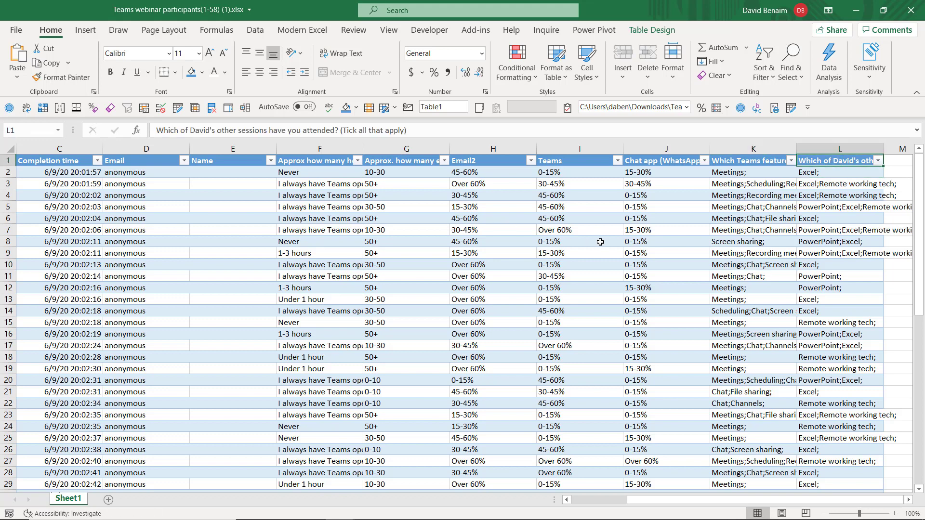
key(alt+Tab)
scroll(469, 232, down, 1)
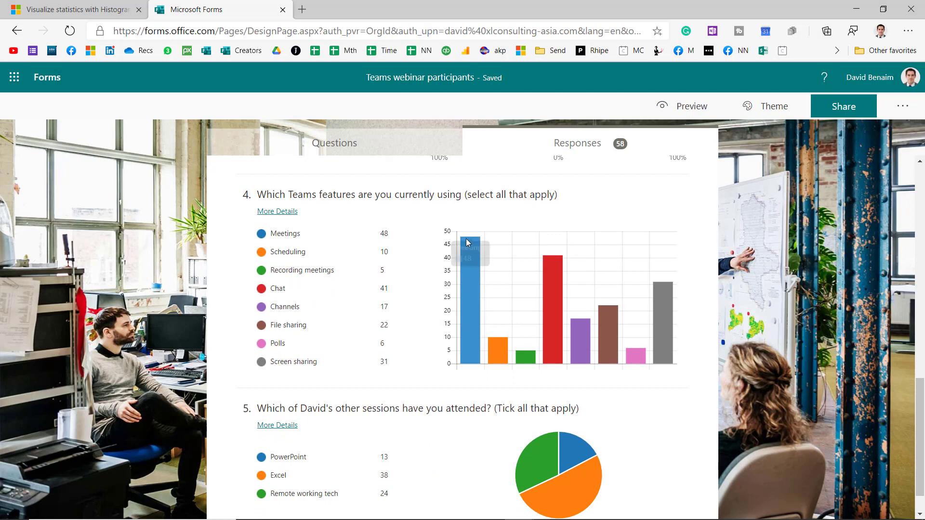
mouse_move(472, 268)
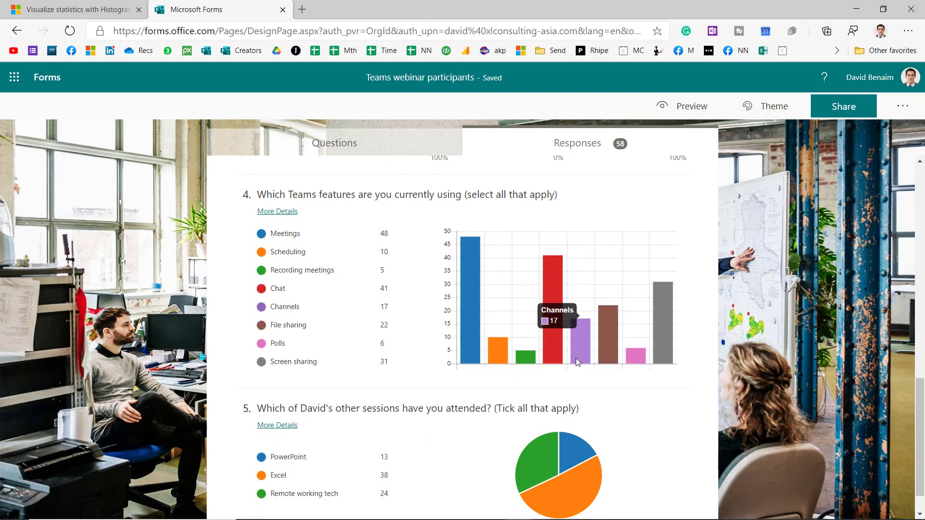
mouse_move(602, 347)
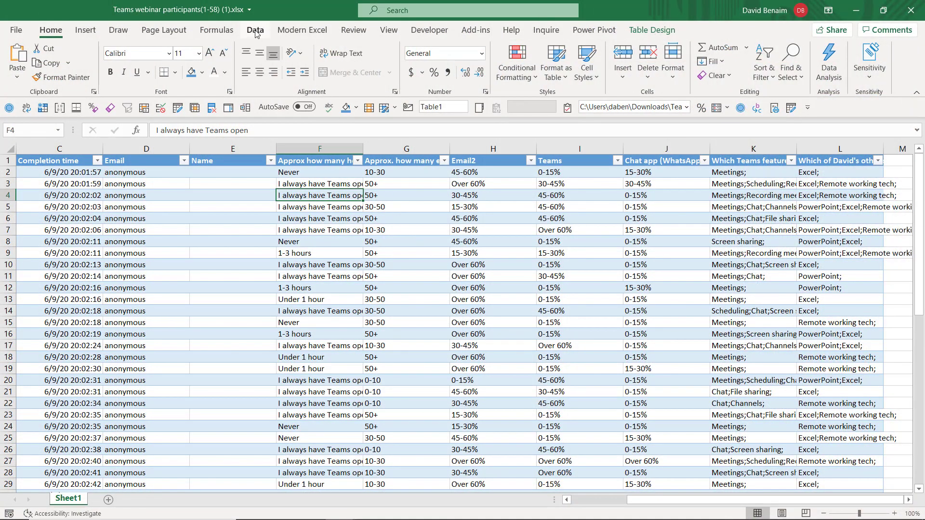
Step: Load the table into Power Query with From Table/Range, then browse the Transform, Add Column and View tabs
click(255, 31)
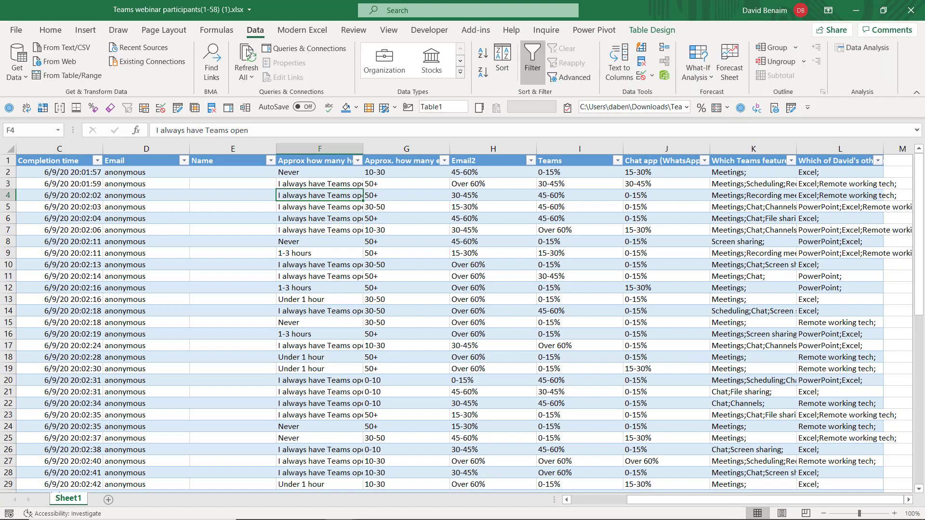
click(53, 76)
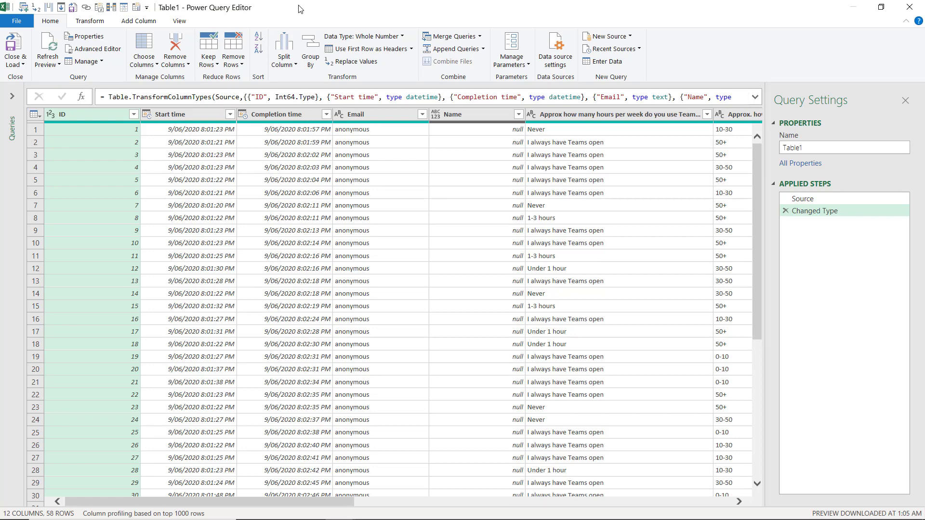
click(91, 25)
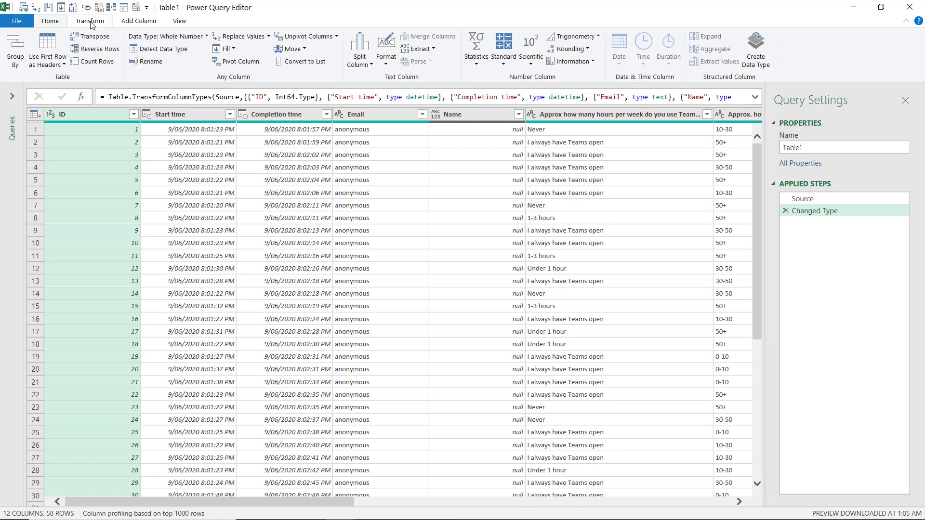
click(126, 25)
click(180, 22)
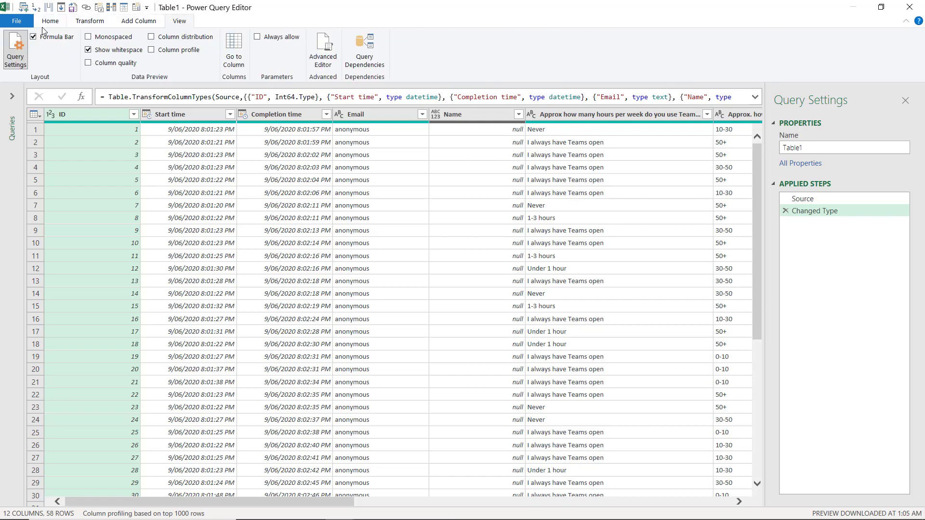
click(471, 160)
click(548, 160)
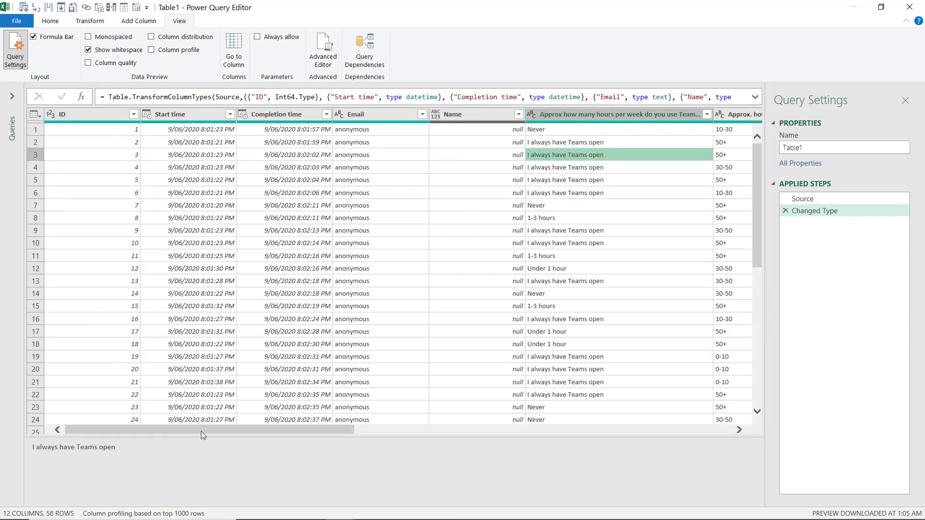
drag(201, 431, 429, 432)
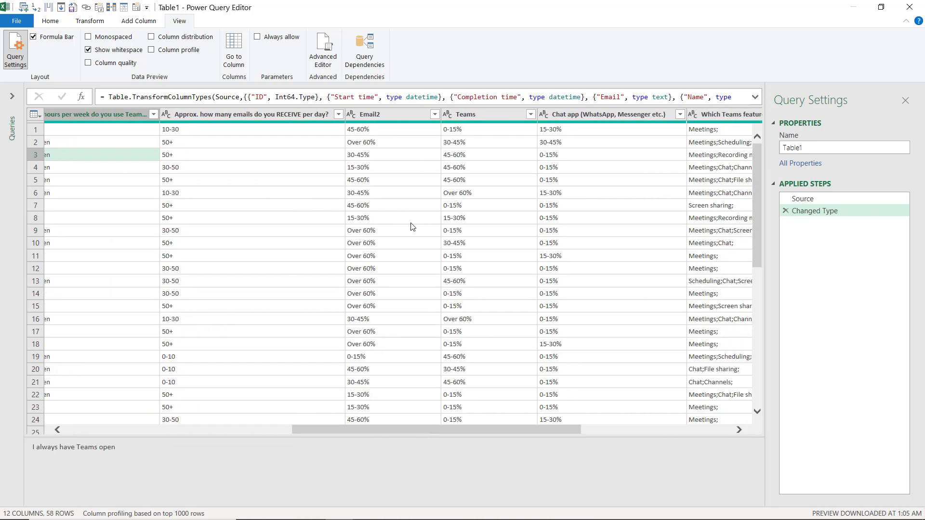
Step: Unpivot only the selected Email2, Teams and Chat app columns
click(394, 115)
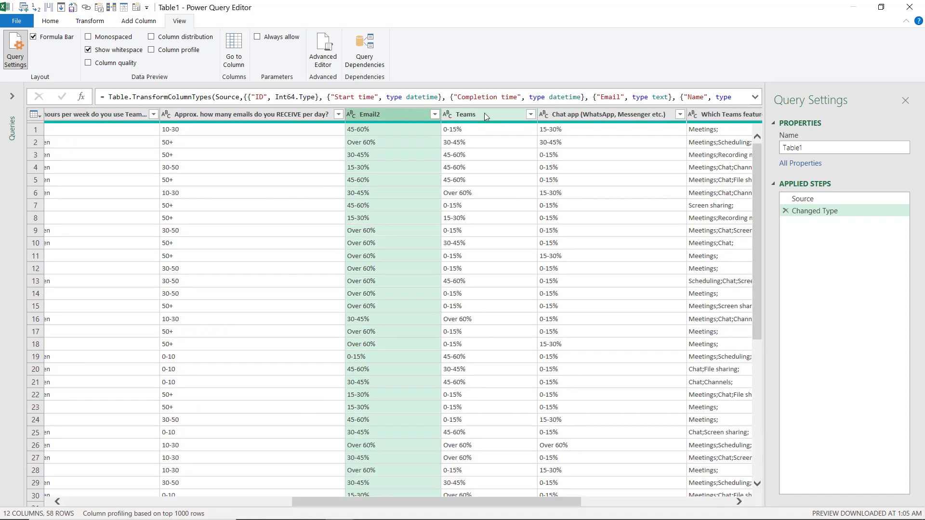
shift+click(594, 114)
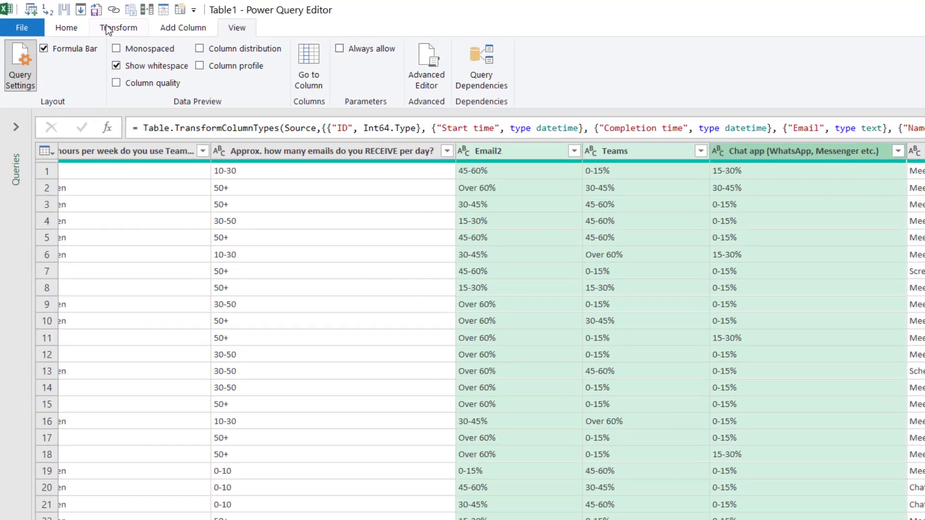
click(114, 28)
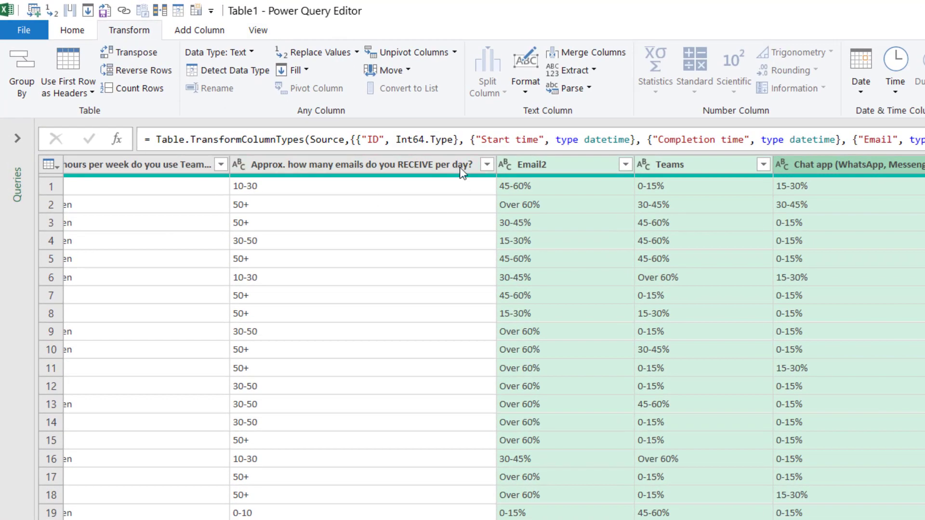
click(454, 52)
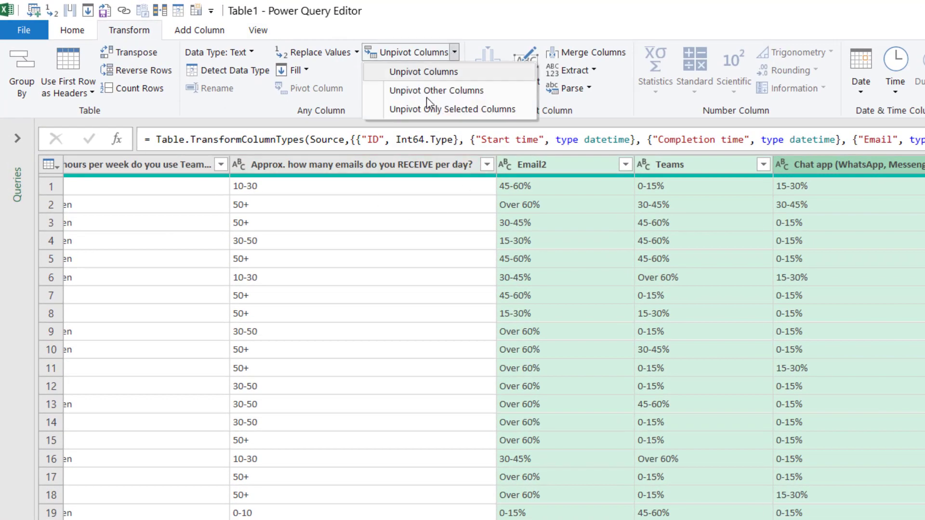
click(518, 109)
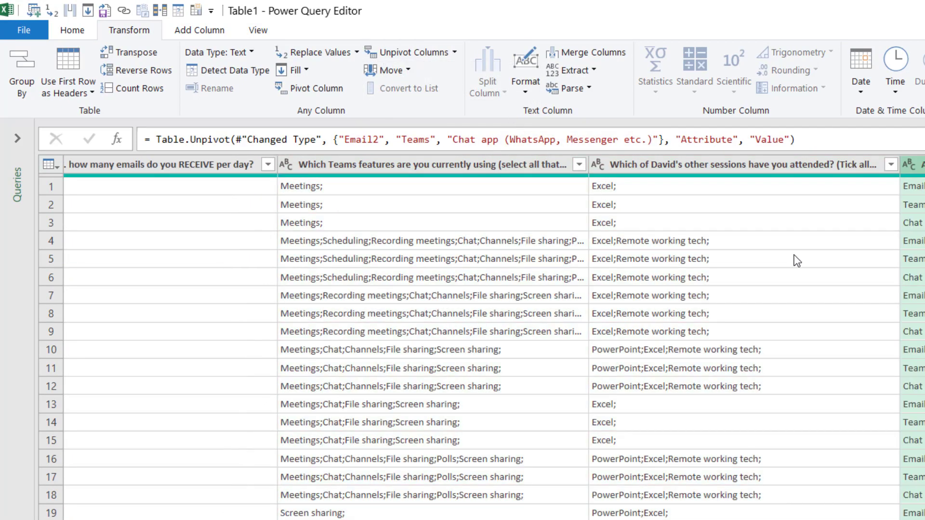
Step: Compare the unpivot options and review the table before and after the unpivot step
click(454, 52)
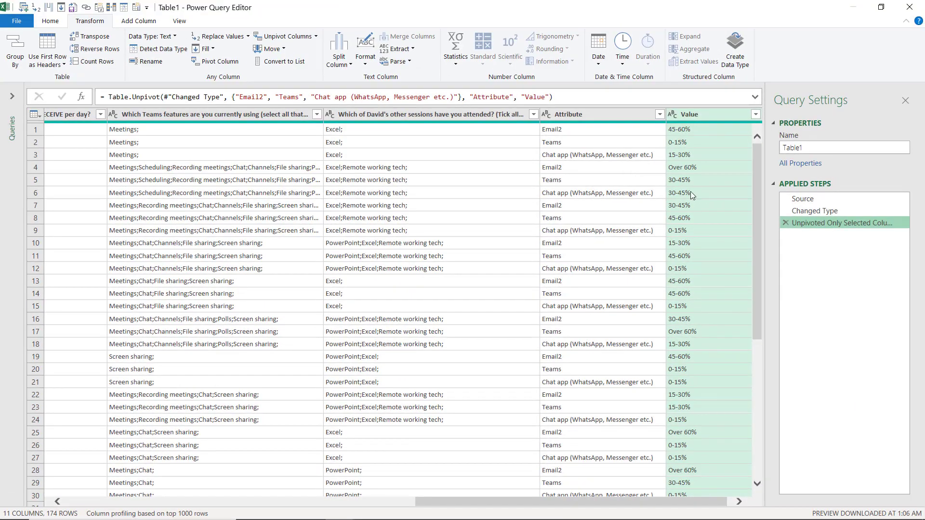
click(816, 210)
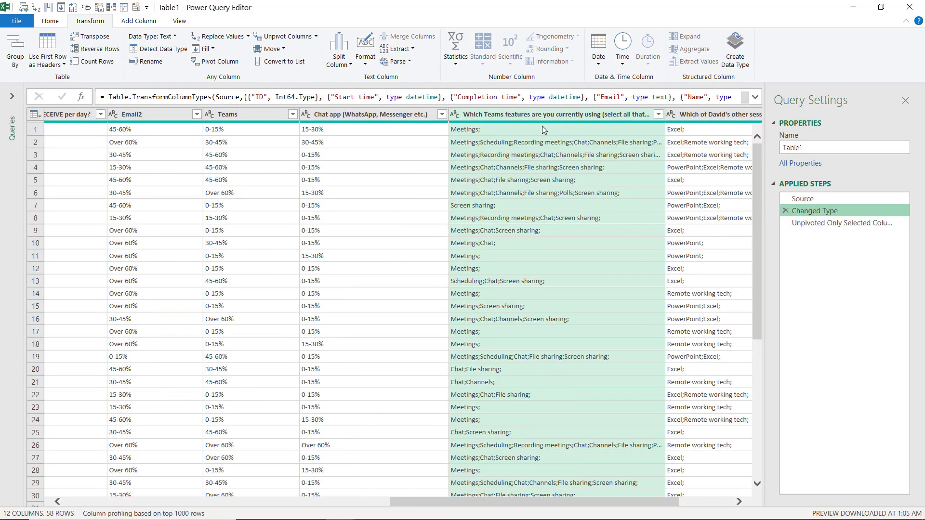
drag(436, 504, 343, 504)
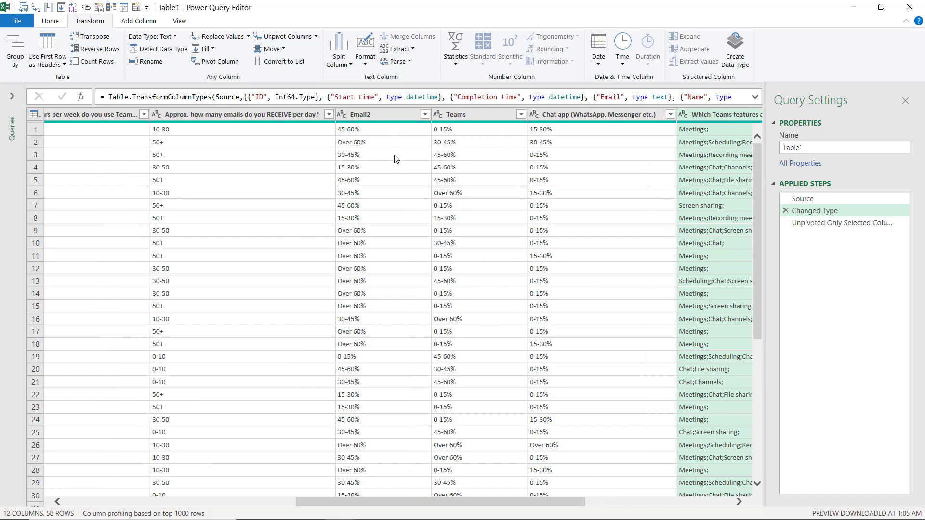
click(817, 226)
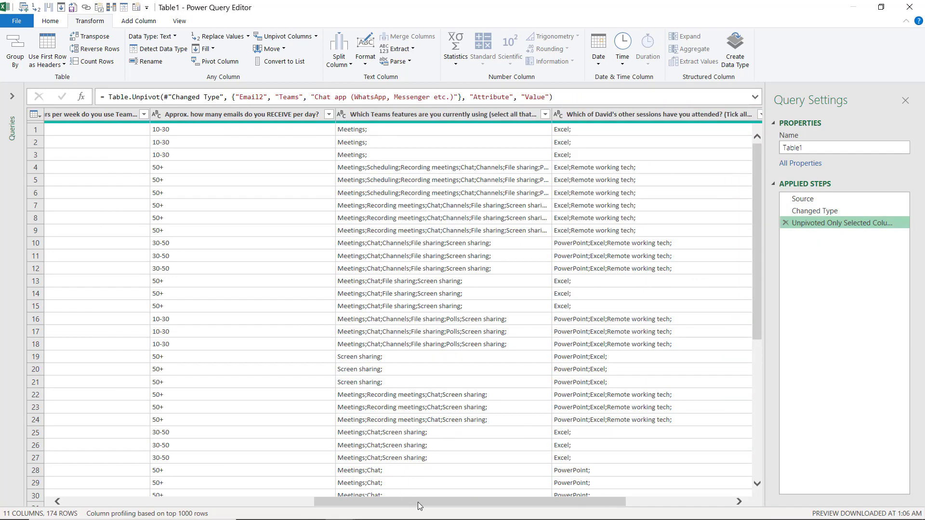
drag(418, 506, 198, 502)
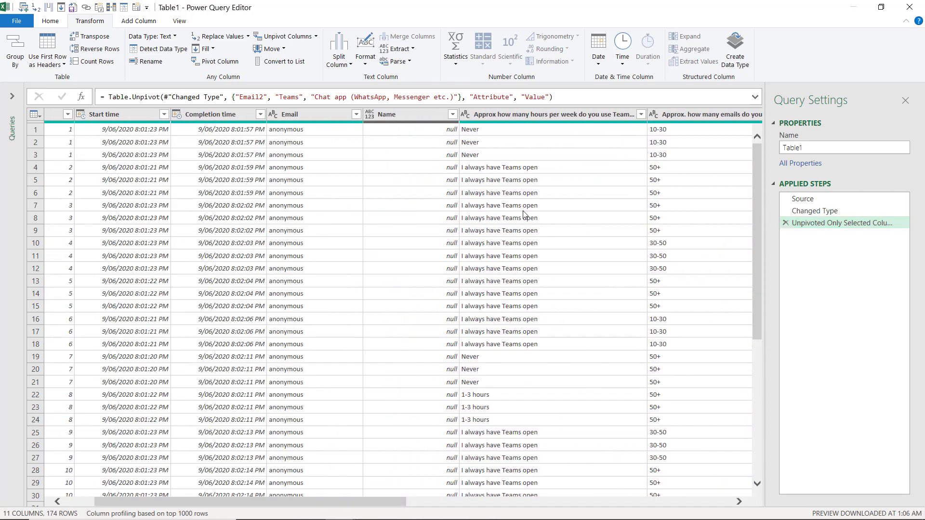
Step: Rename the hours column 'Teams use hrs/week' and the emails column 'Emails per day'
double_click(523, 116)
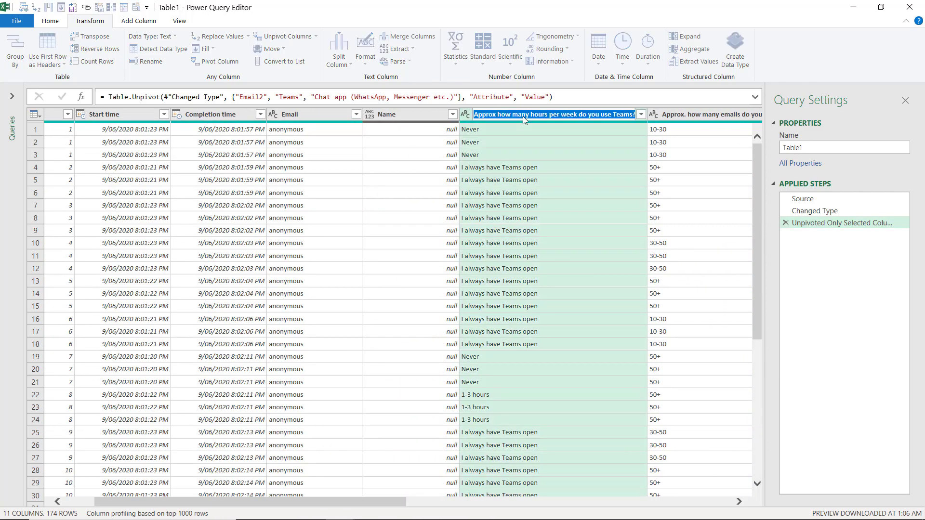
text(Teams use hrs)
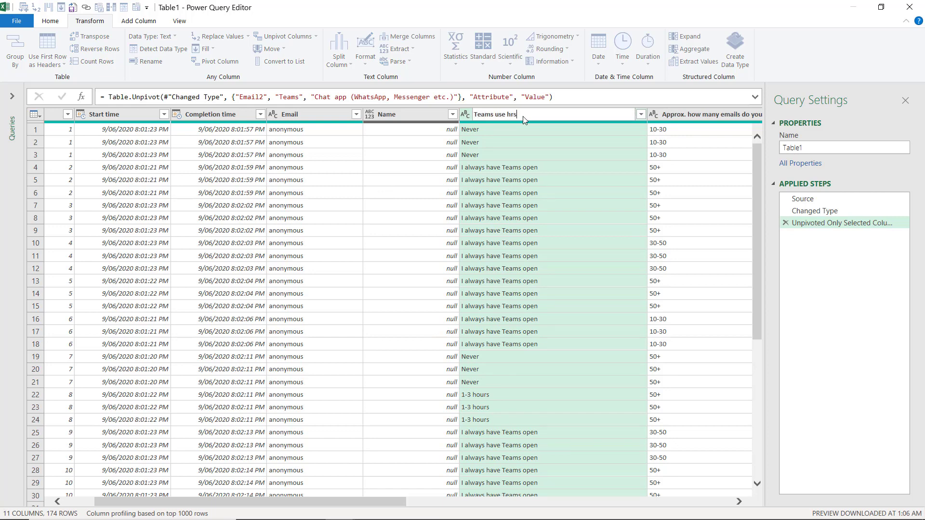
text(/week)
key(Return)
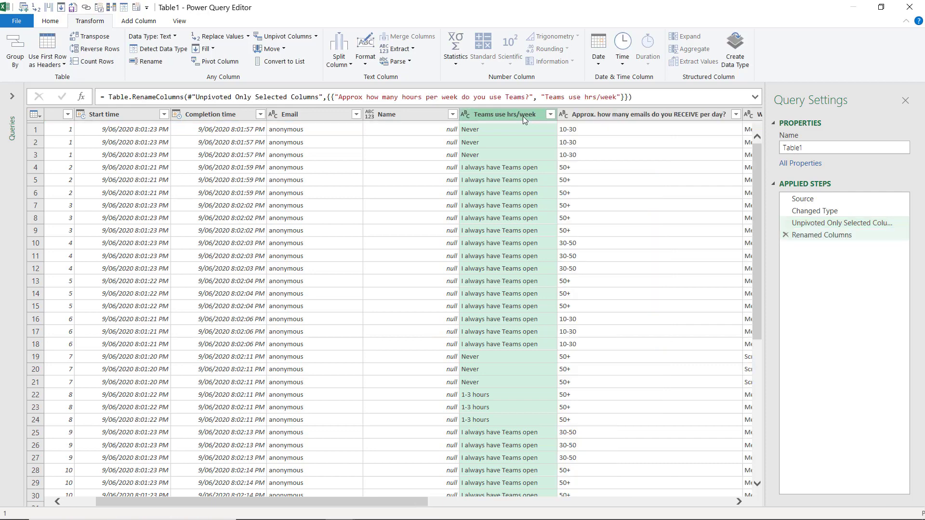
double_click(620, 117)
text(Emails per day)
key(Return)
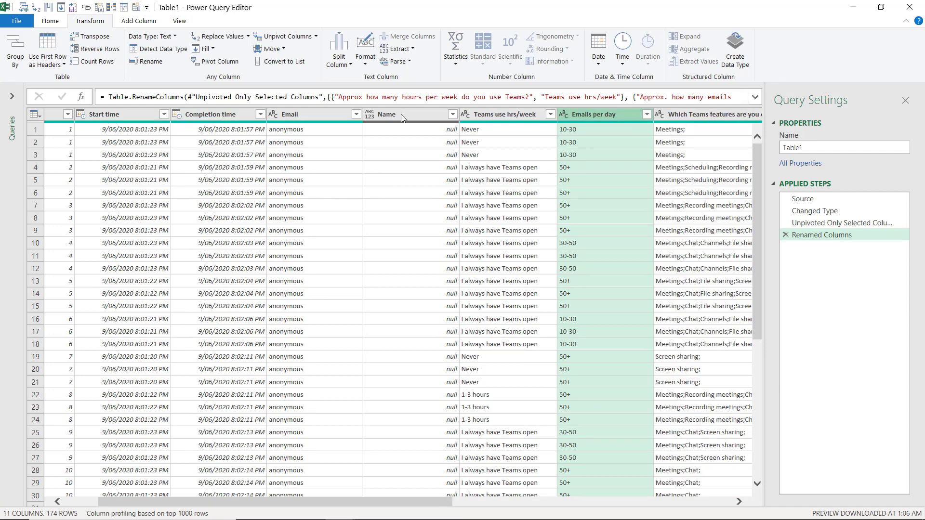
Step: With Choose Columns, keep only hours, emails, features, sessions, Attribute and Value
click(511, 114)
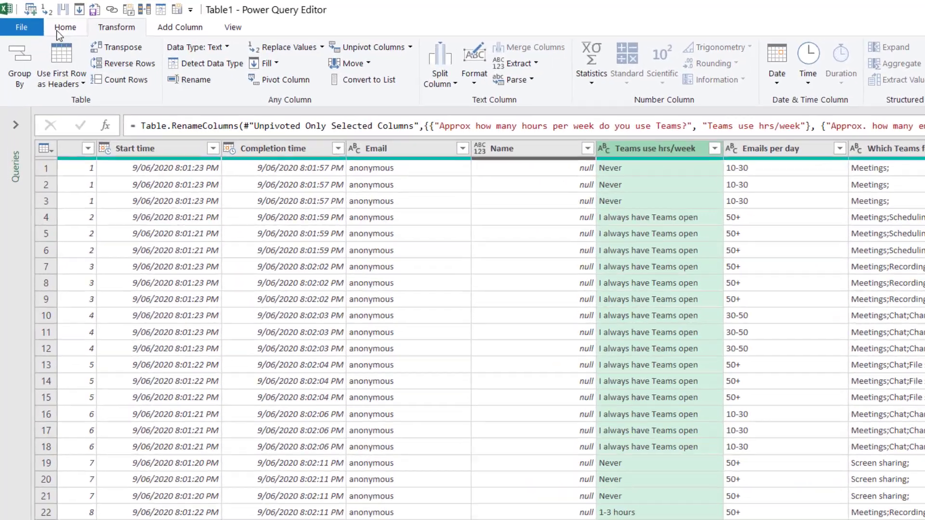
click(59, 31)
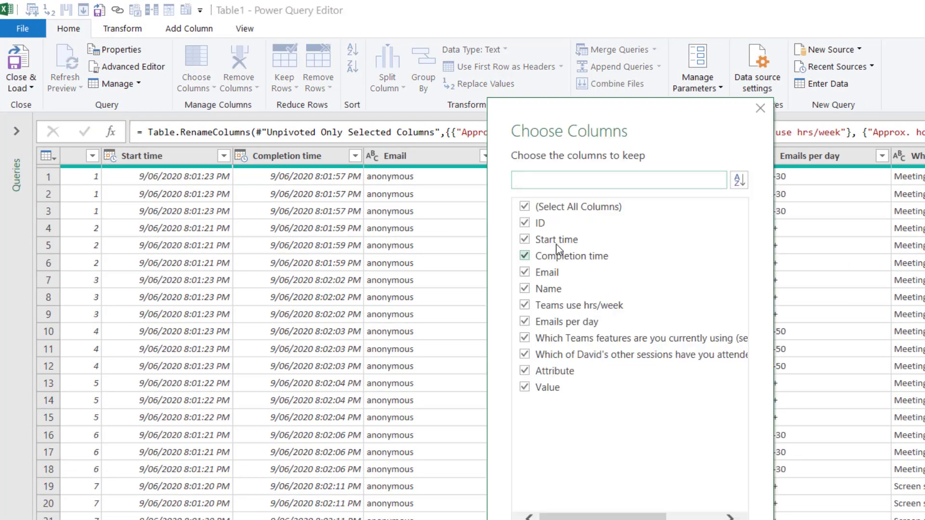
click(577, 207)
click(557, 308)
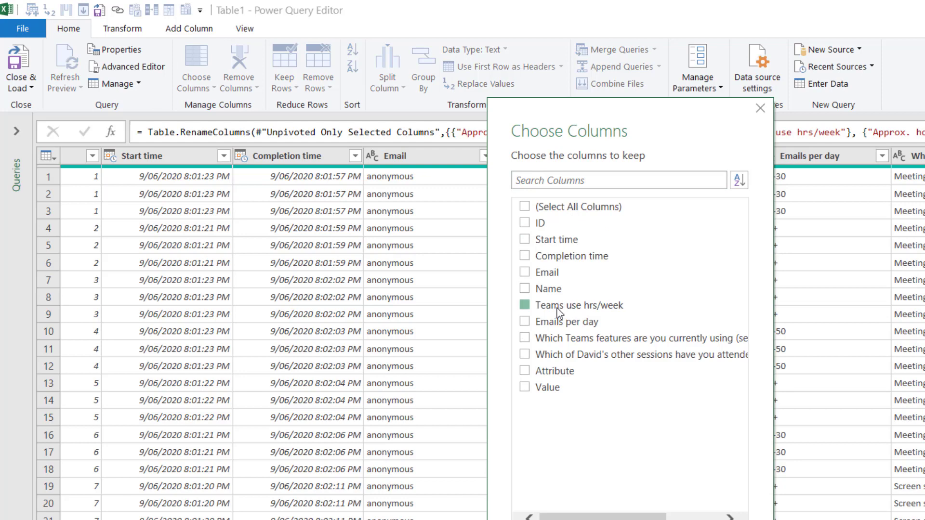
click(566, 324)
click(568, 338)
click(594, 354)
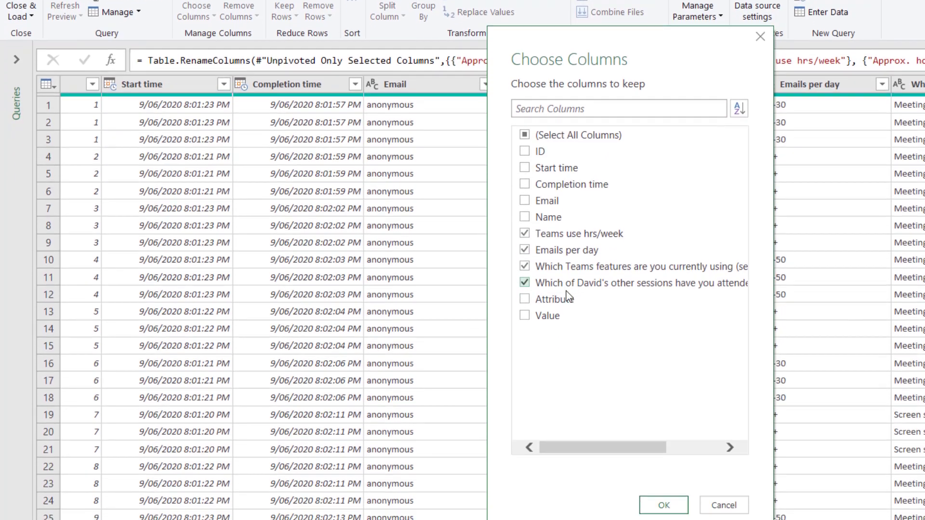
click(556, 372)
click(552, 295)
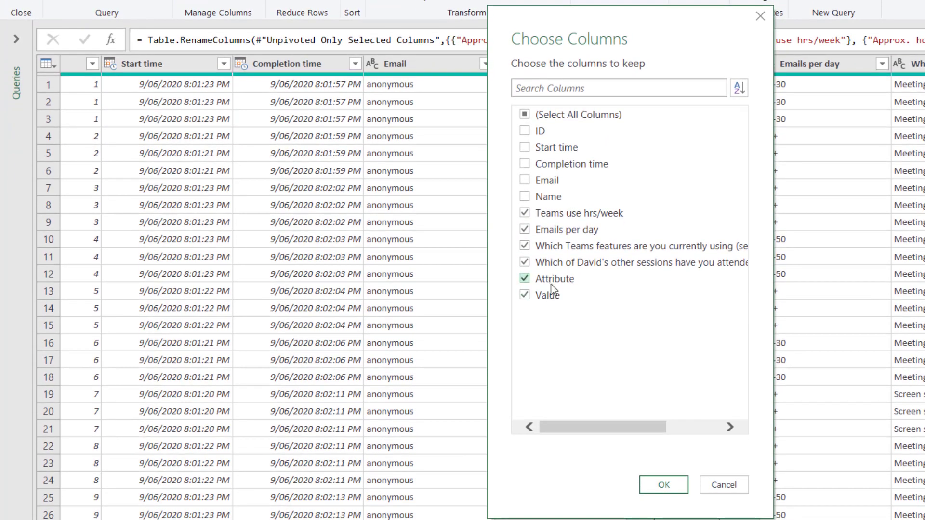
click(663, 478)
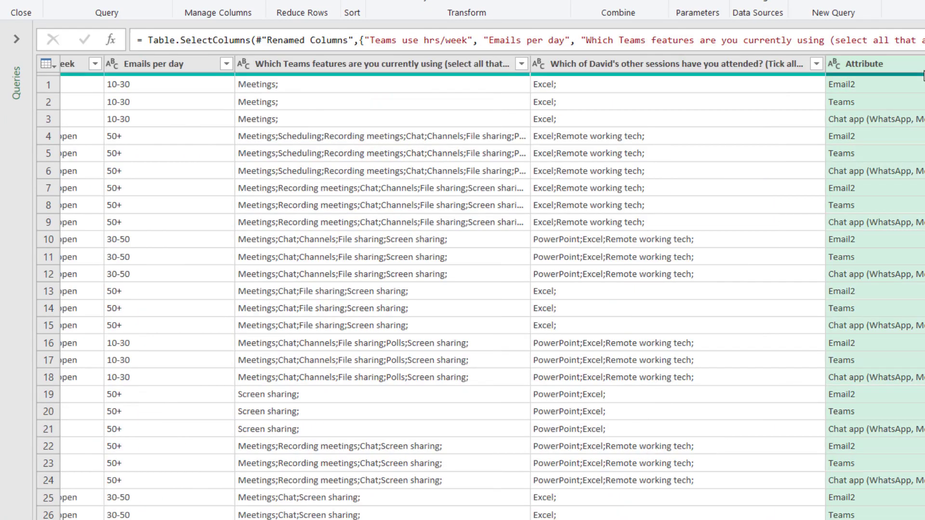
Step: Replace the long 'Chat app (WhatsApp, Messenger etc.)' Attribute label with 'Chat app'
click(862, 102)
click(872, 119)
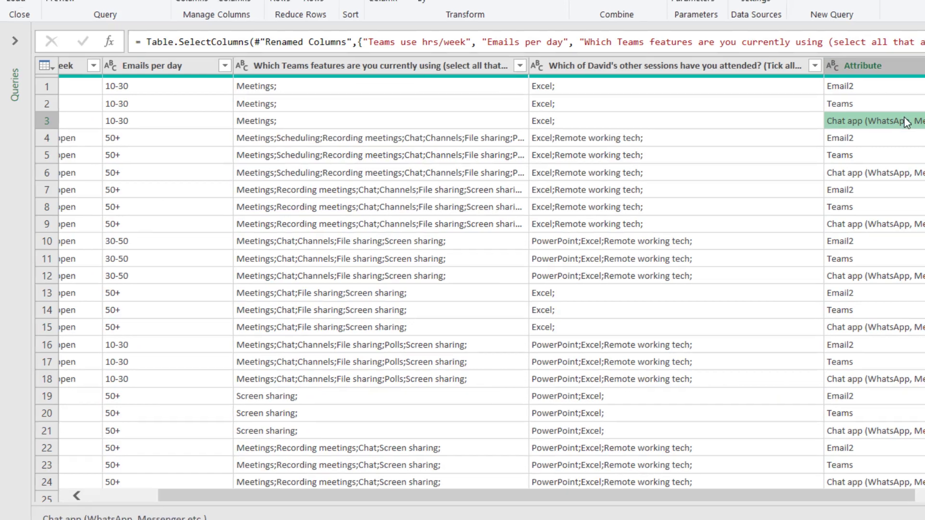
right_click(906, 119)
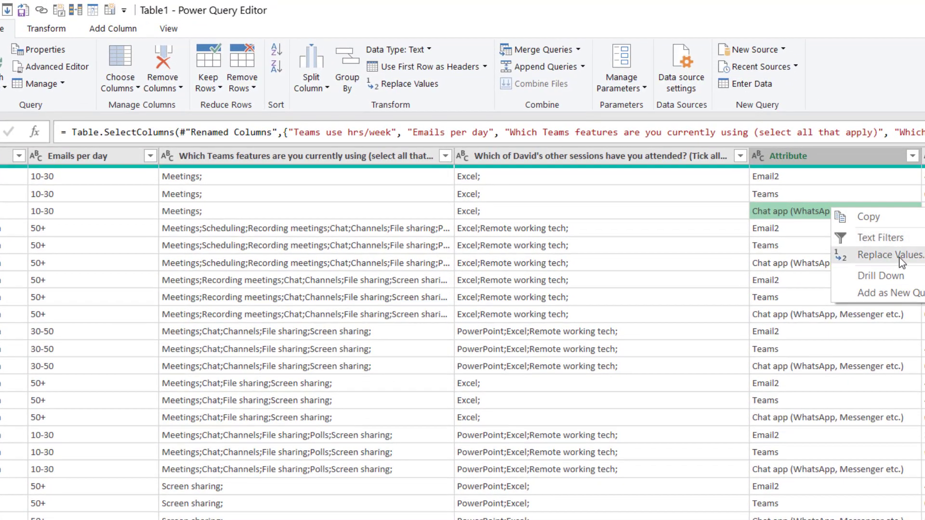
click(886, 255)
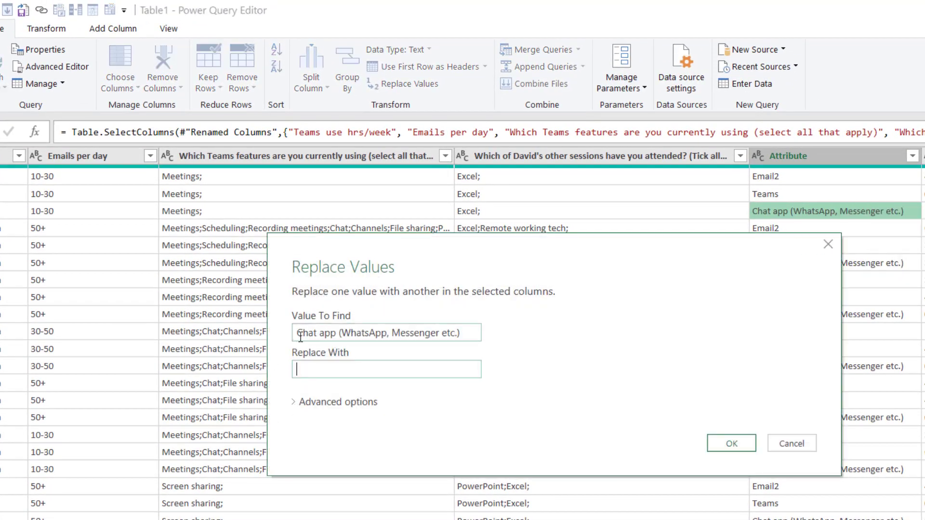
drag(335, 332, 274, 335)
key(ctrl+c)
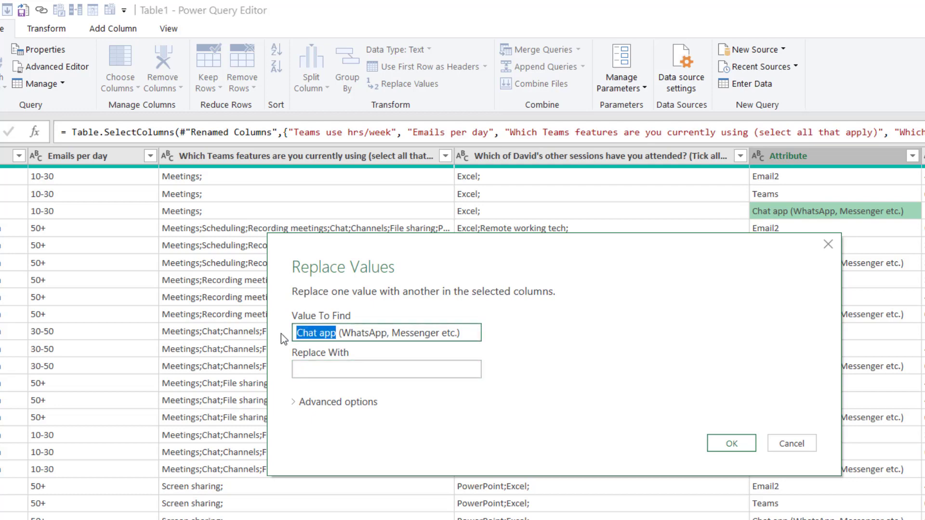
click(366, 372)
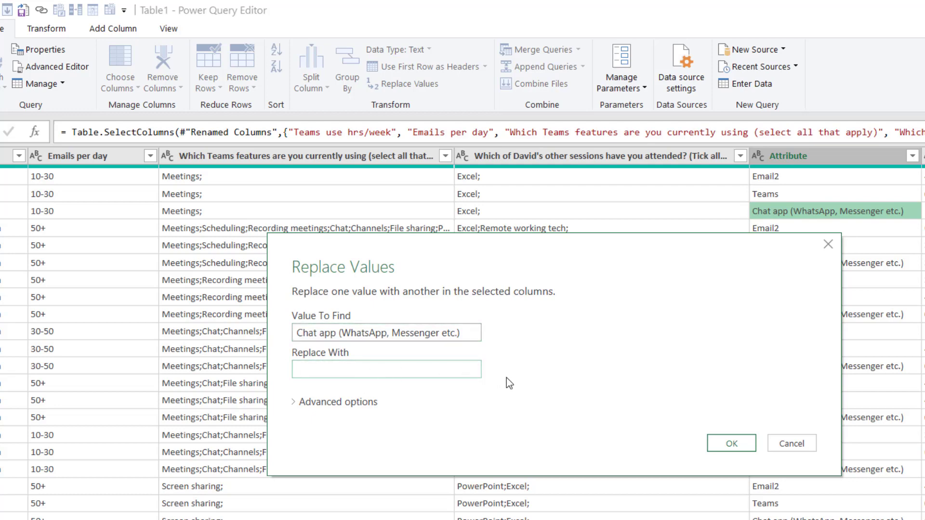
key(ctrl+v)
click(732, 444)
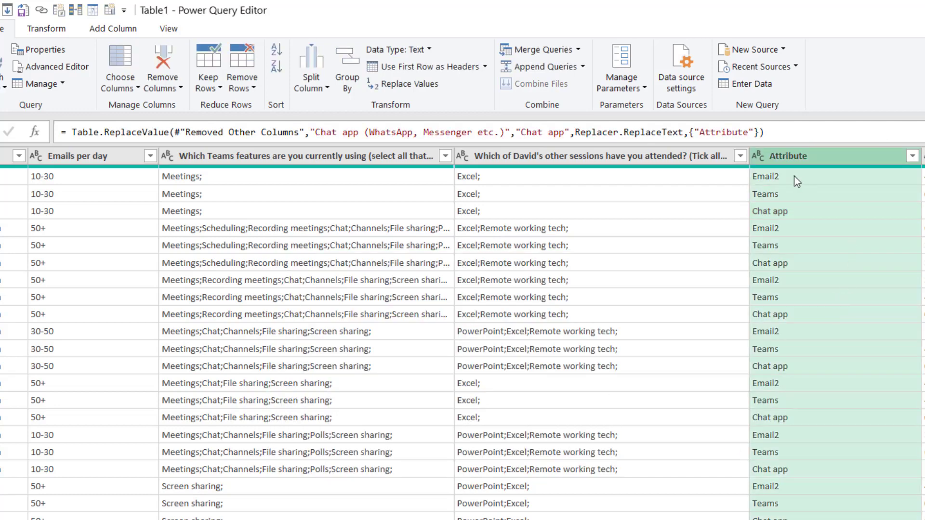
Step: Replace every Email2 Attribute value with 'Email'
click(780, 177)
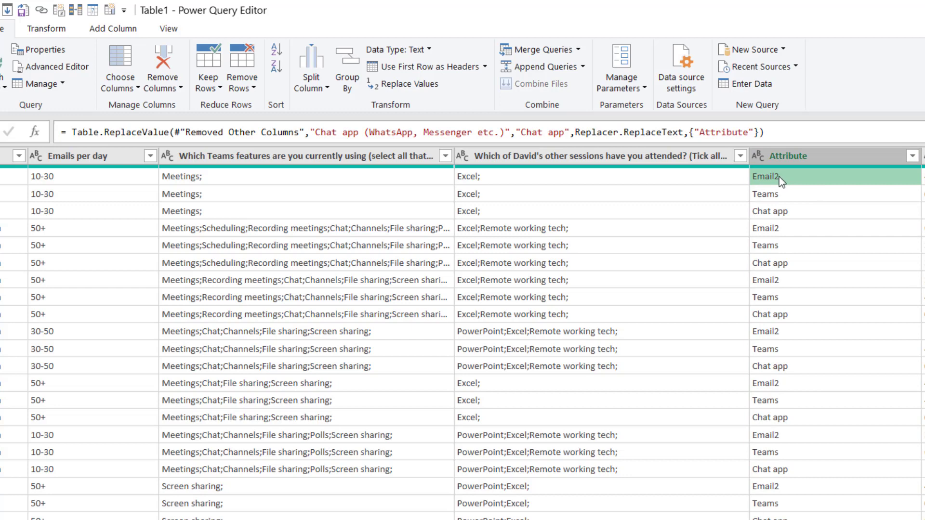
right_click(779, 177)
click(819, 224)
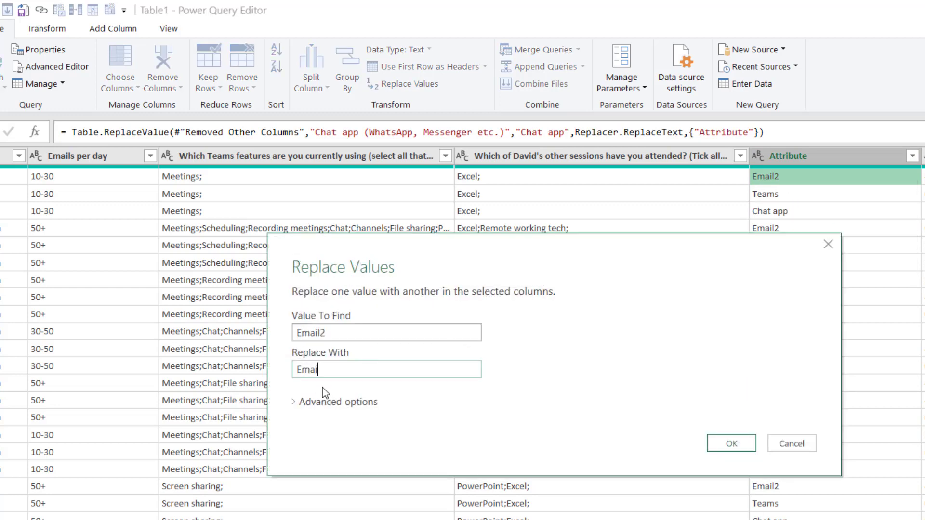
click(722, 450)
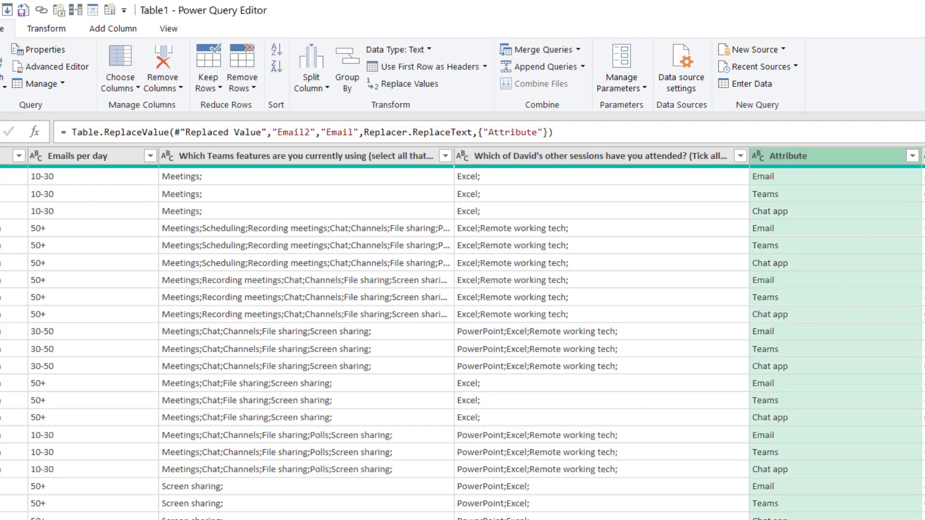
key(Right)
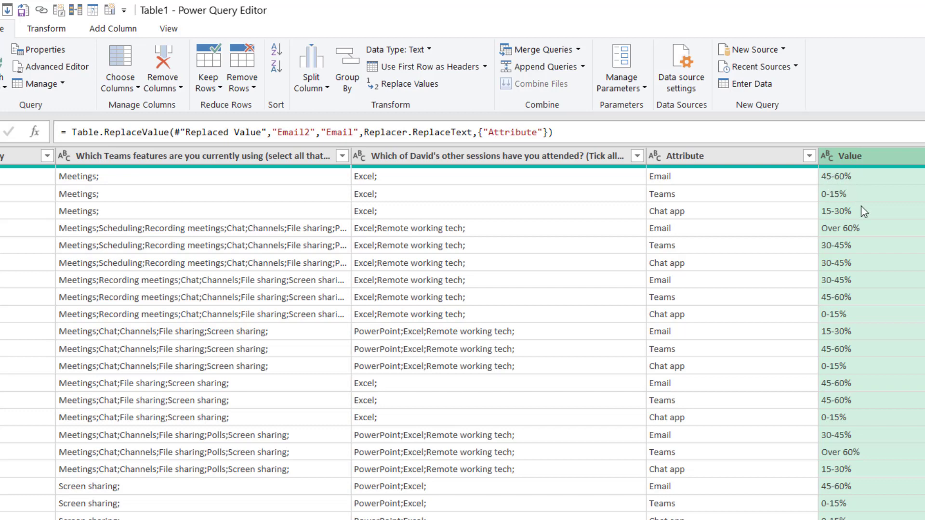
click(856, 193)
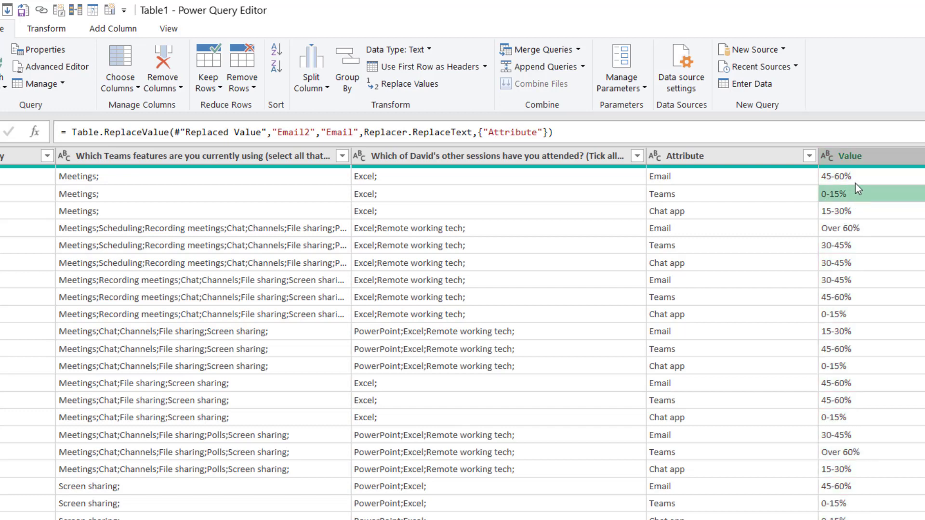
click(860, 177)
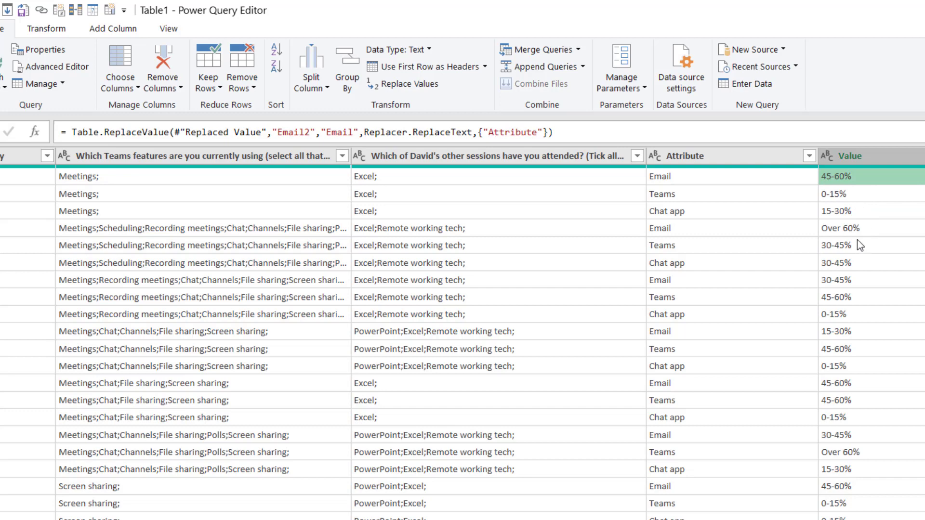
click(862, 245)
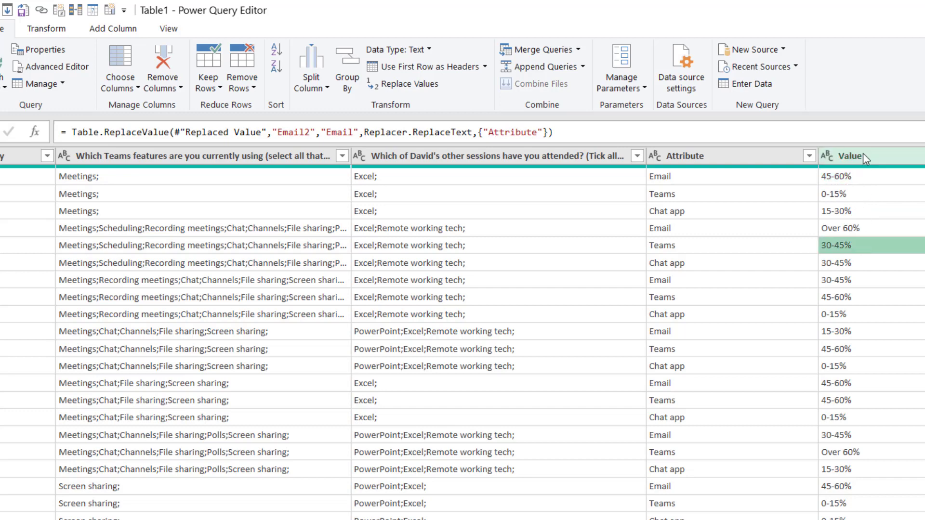
click(863, 158)
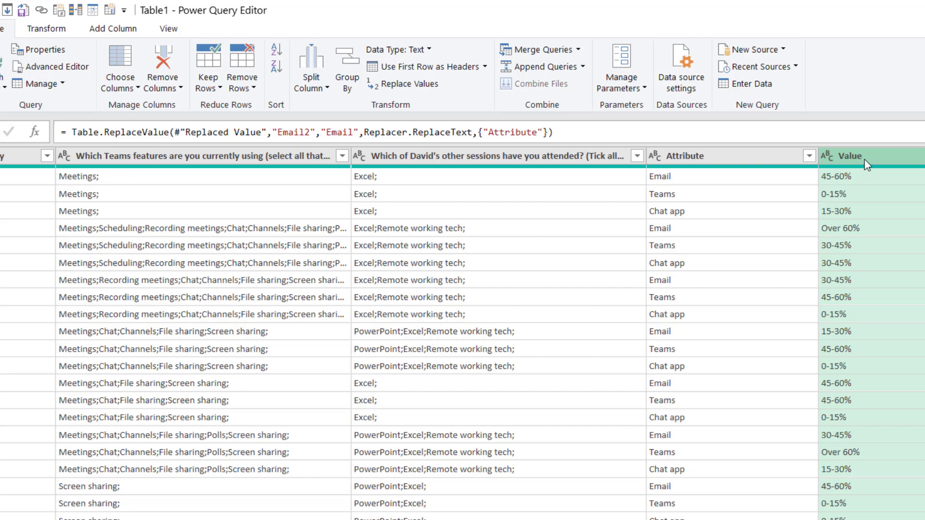
Step: Start a conditional column on Value mapping 0-15% to -2 and 15-30% to -1
click(116, 28)
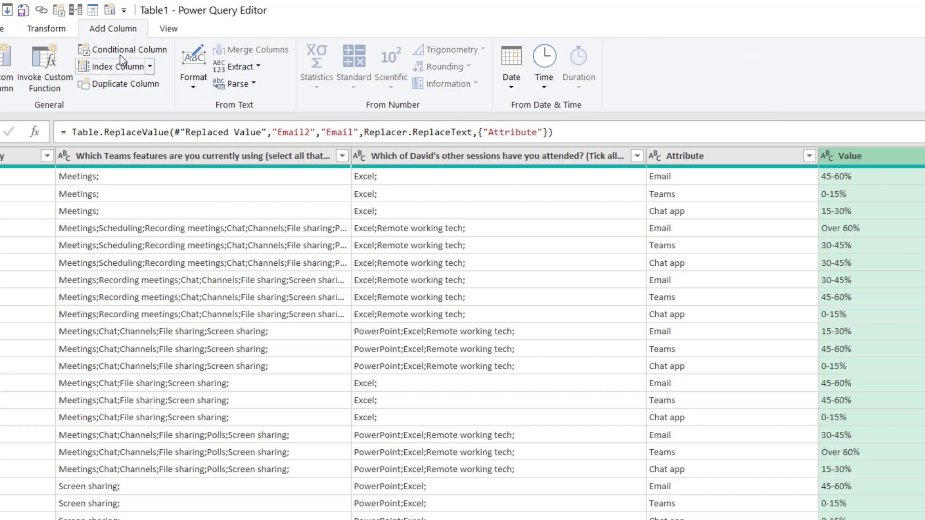
click(121, 50)
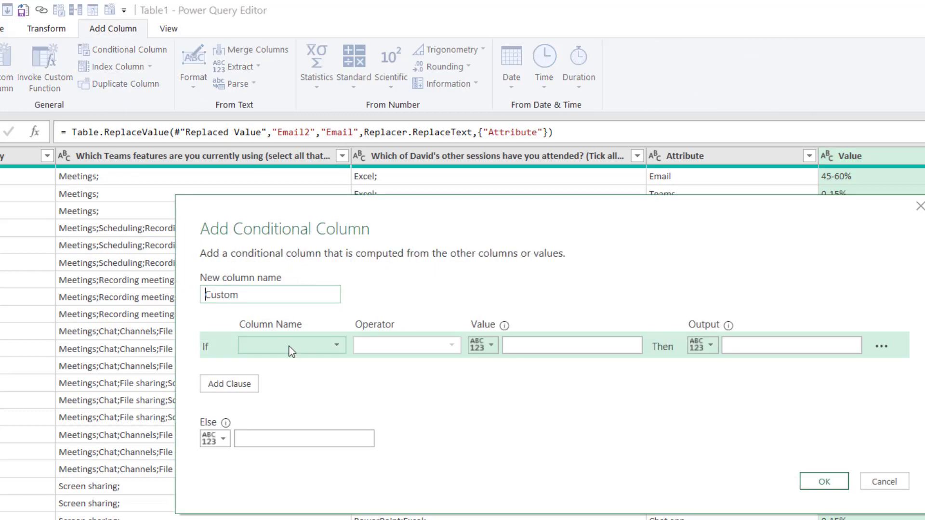
click(291, 352)
click(326, 443)
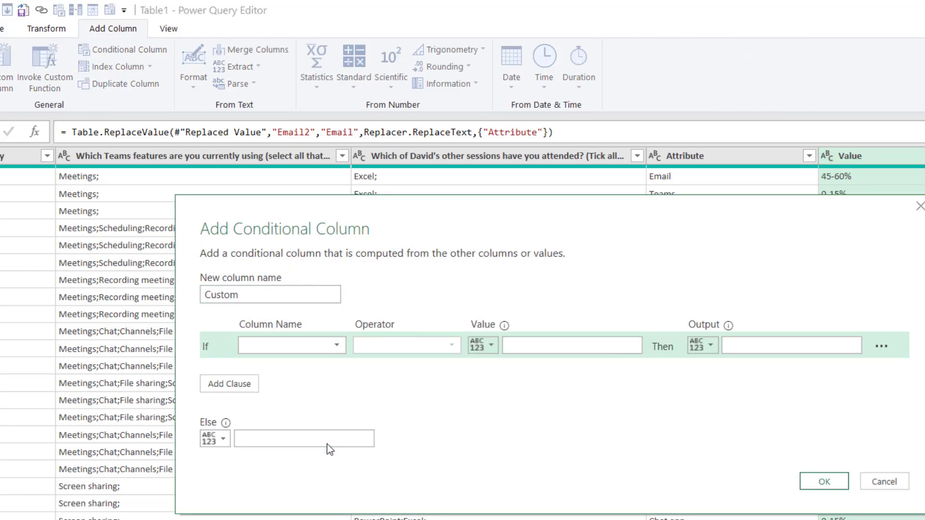
click(593, 347)
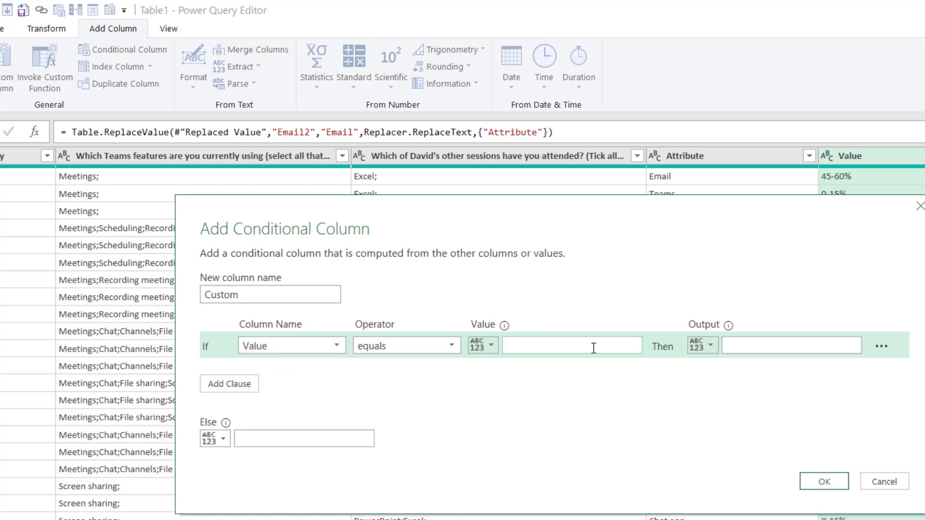
text(0-15%)
key(Tab)
key(Tab)
text(-2)
click(245, 385)
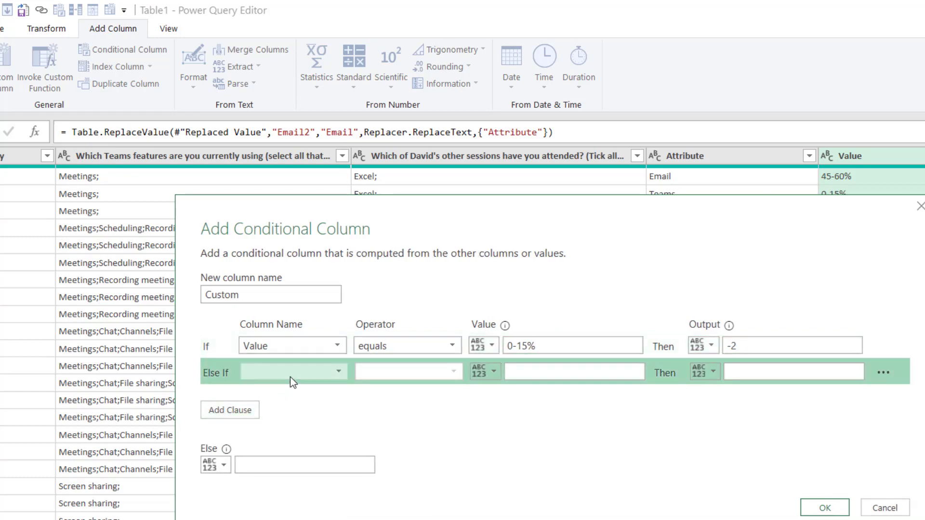
click(291, 377)
click(308, 470)
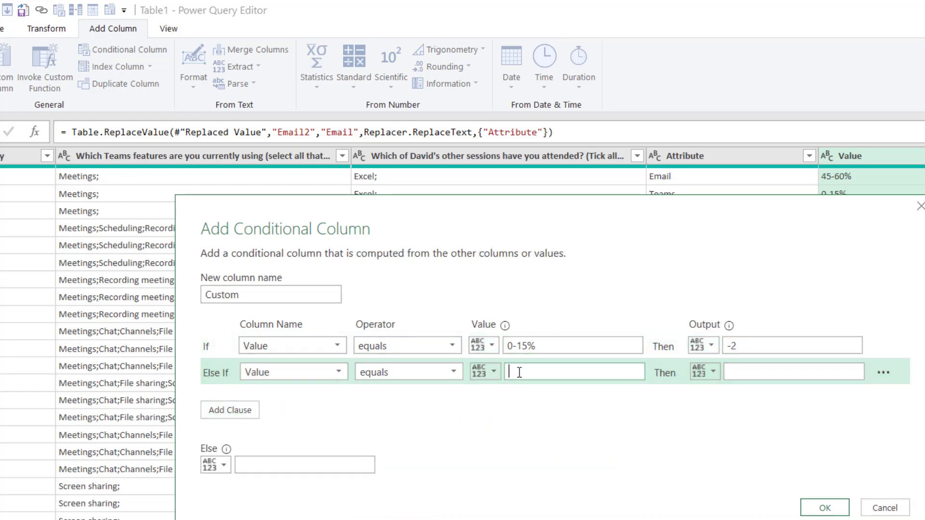
click(563, 369)
text(15-30%)
key(Tab)
key(Tab)
text(-1)
Step: Add rules mapping Value 30-45% to 0 and 45-60% to 1
click(242, 412)
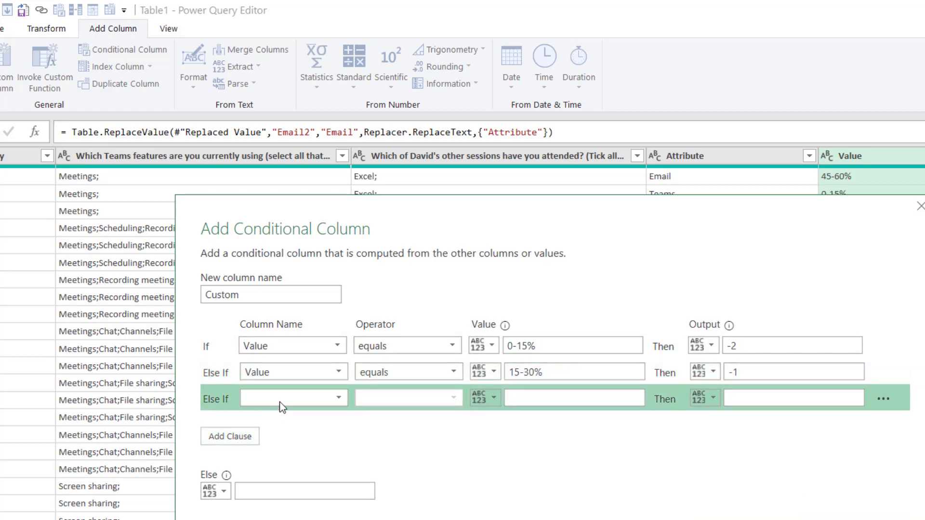
click(282, 408)
click(297, 495)
click(545, 397)
text(30-45%)
key(Tab)
key(Tab)
text(0)
click(230, 436)
click(293, 424)
text(45-60%)
key(Tab)
key(Tab)
text(1)
Step: Add a final rule mapping Value 'Over 60%' to 2
click(230, 463)
text(60)
key(Home)
text(Over)
key(End)
text(%)
key(Home)
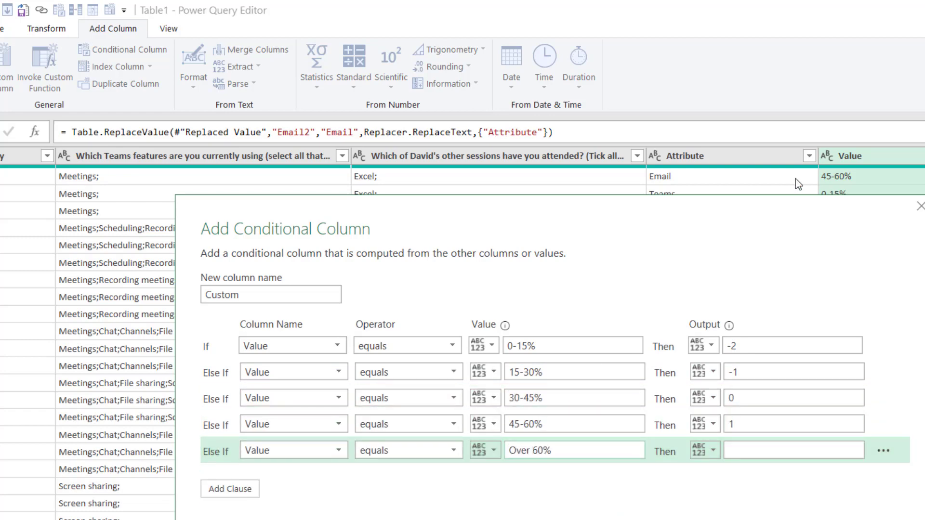
key(shift+Right)
click(795, 456)
text(2)
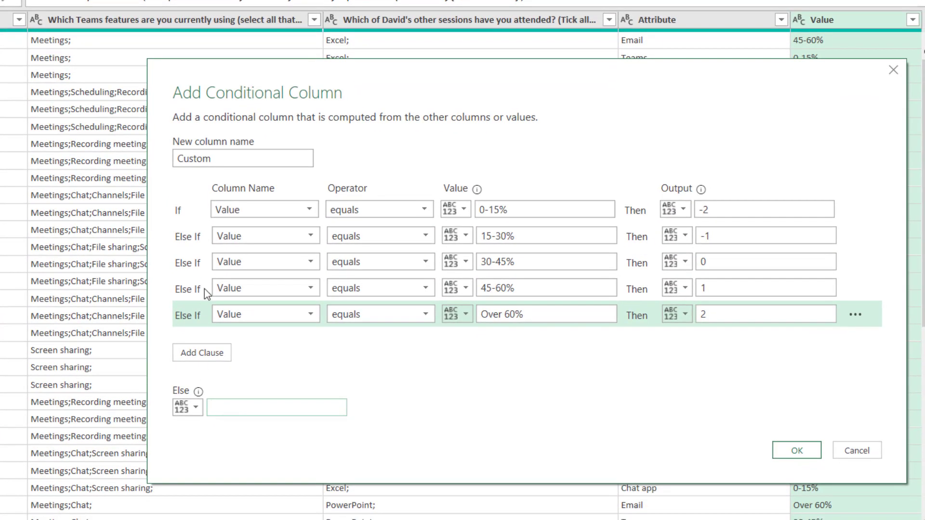
Step: Set the else output to Check and name the new column Rating
click(221, 413)
text(Check)
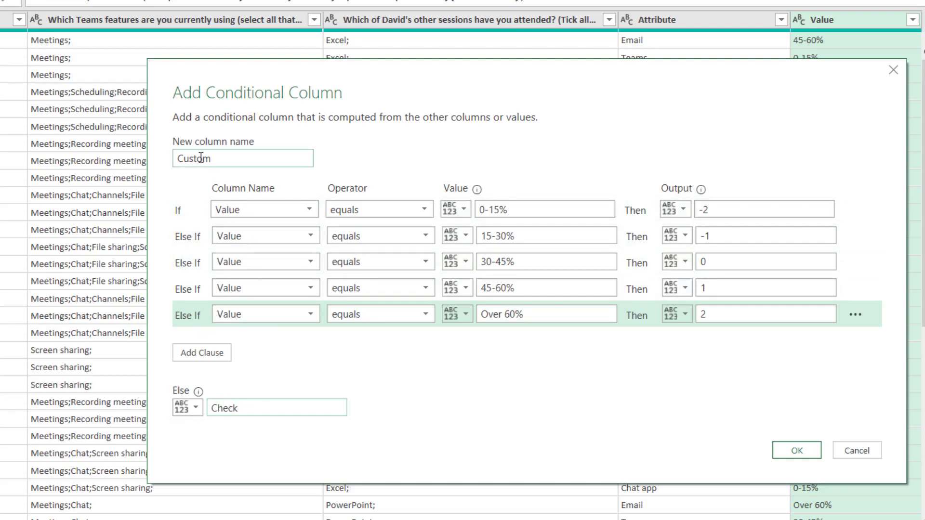
double_click(200, 159)
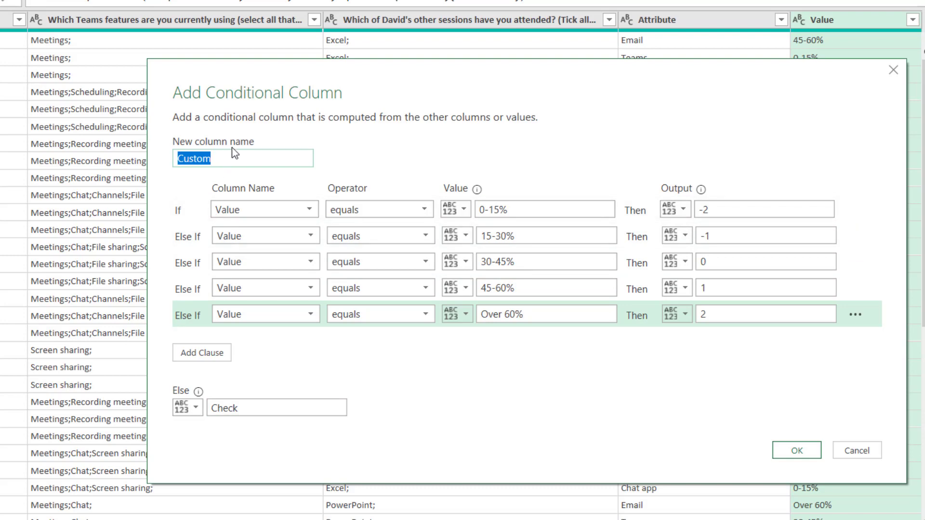
text(Rating)
Step: Make the Rating column Whole Number and rename Attribute to App
click(797, 451)
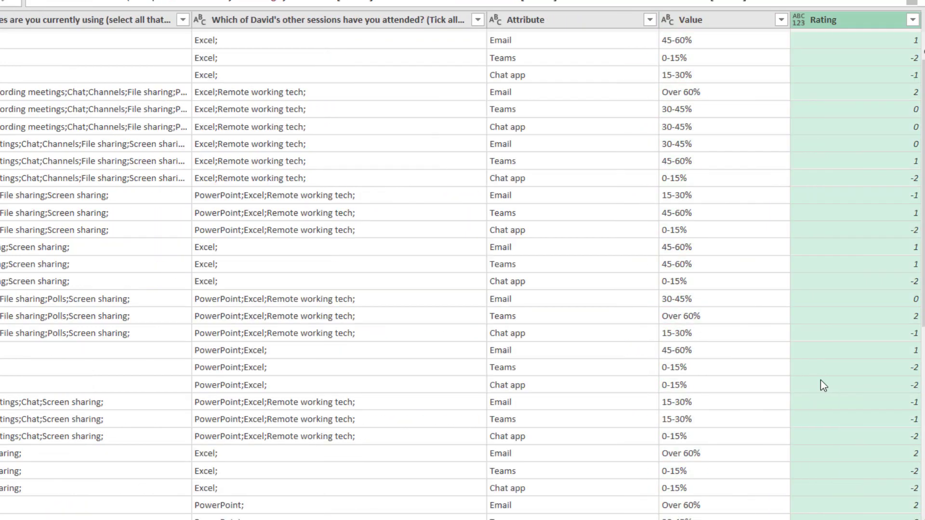
click(798, 20)
click(853, 71)
double_click(525, 20)
text(App)
key(Return)
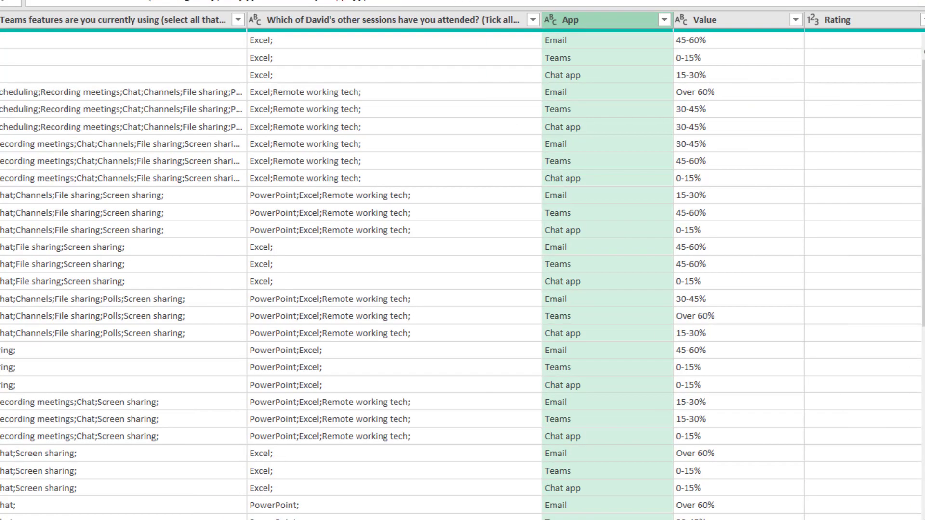
Step: Rename the remaining columns to Currently using and Other webinars
scroll(399, 145, left, 5)
double_click(398, 20)
text(Currently using)
click(625, 146)
key(F2)
text(Other webinars)
click(25, 96)
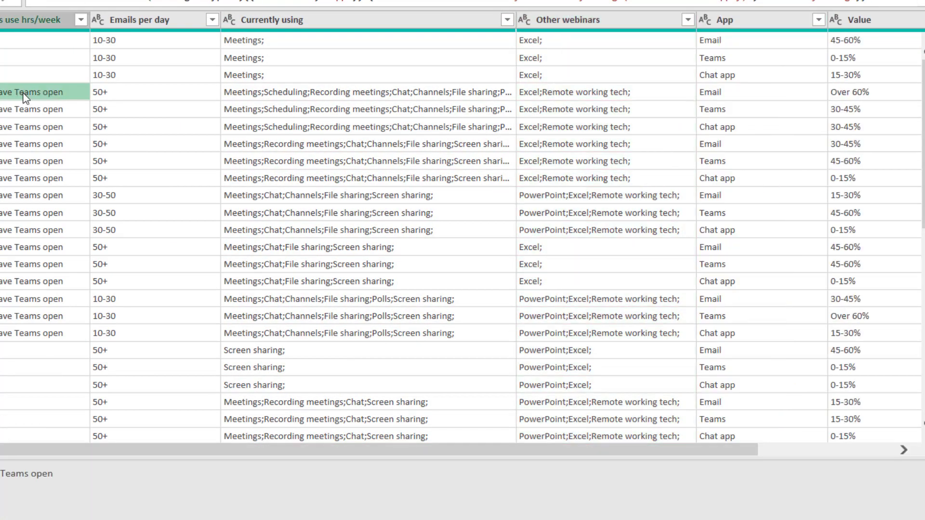
Step: Replace the answer 'I always have Teams open' with 'Always'
right_click(25, 96)
click(86, 139)
text(Always)
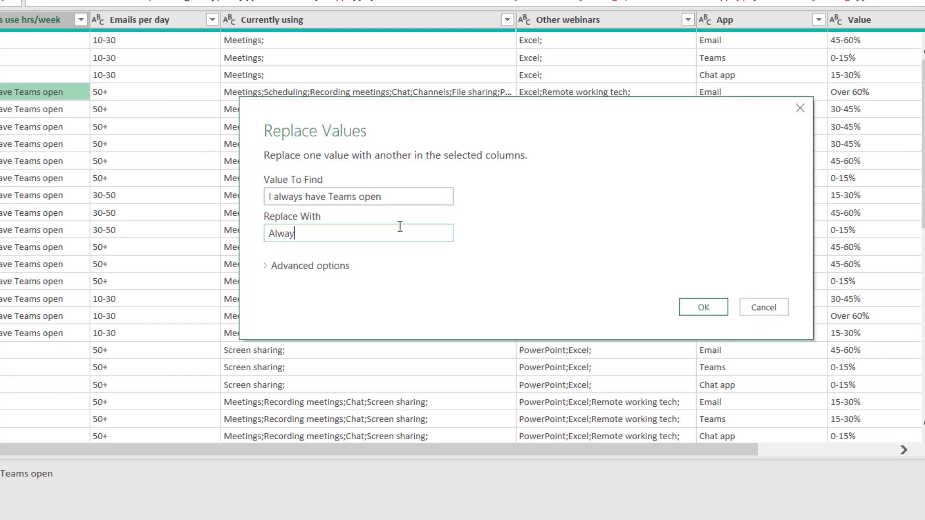
click(704, 311)
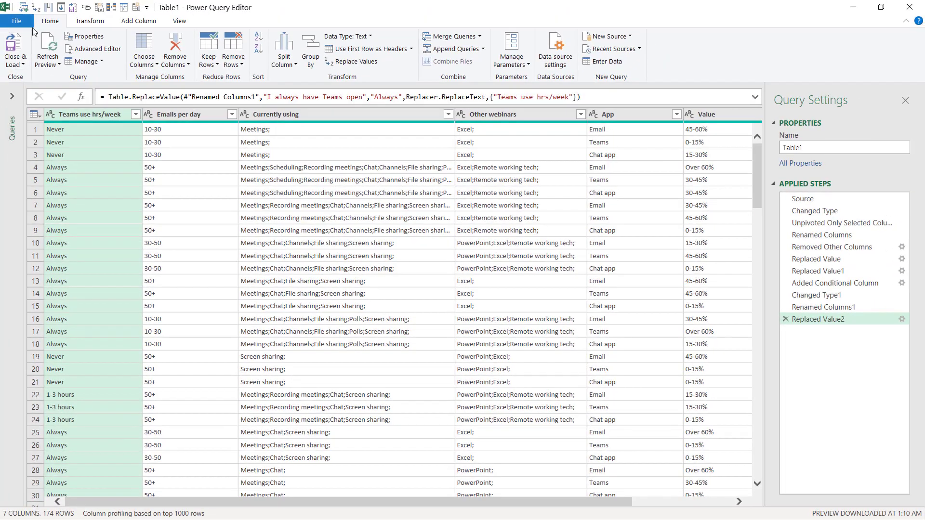
Step: Close & Load the query into a new Table1 sheet and close the Queries & Connections pane
click(14, 45)
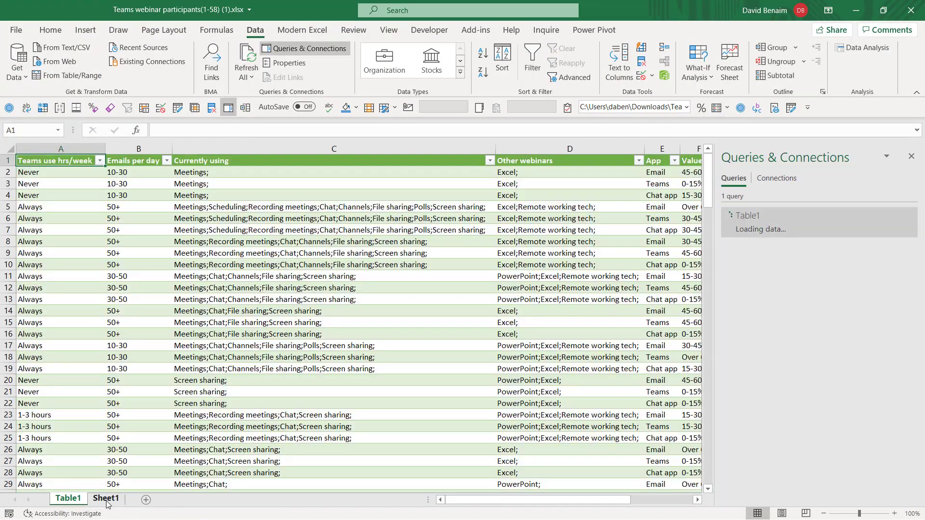
click(625, 218)
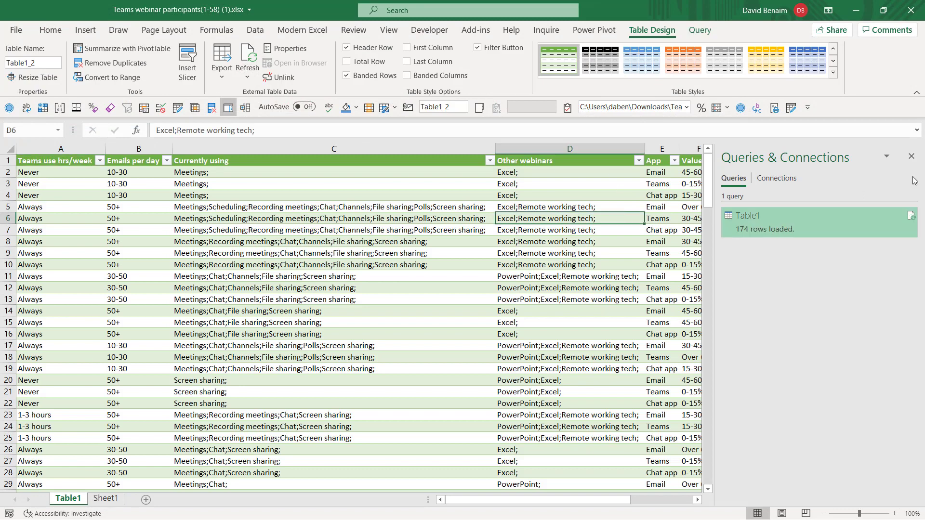
click(911, 156)
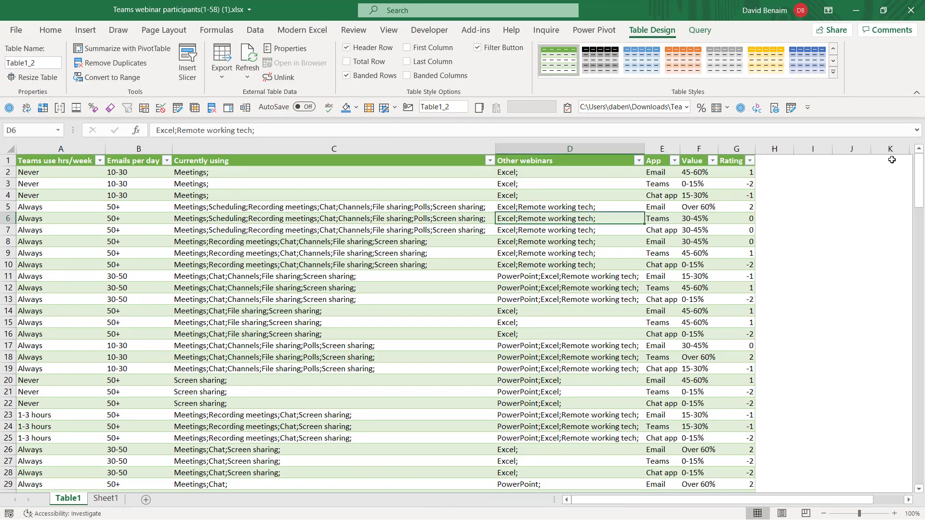
Step: Select the App and Rating columns and insert a Box and Whisker chart
click(668, 161)
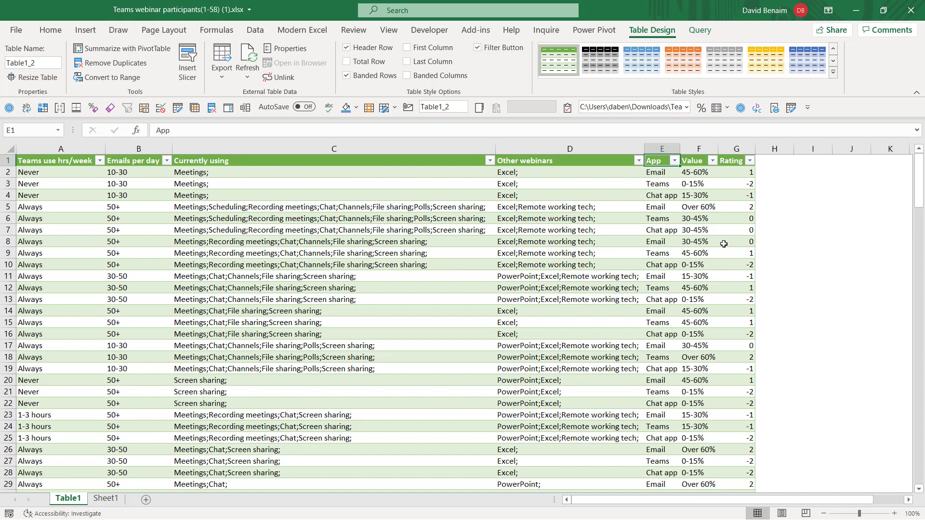
key(ctrl+shift+Down)
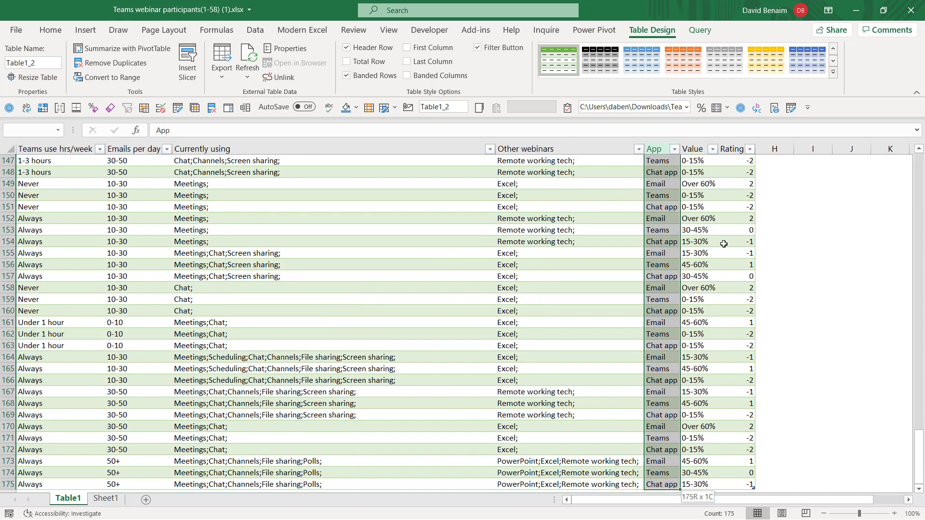
drag(745, 487, 742, 43)
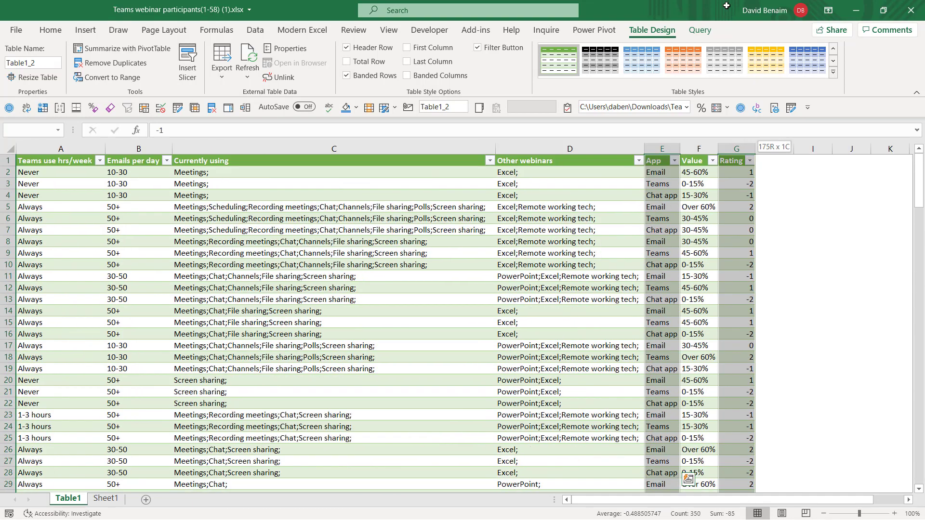
click(86, 31)
click(343, 61)
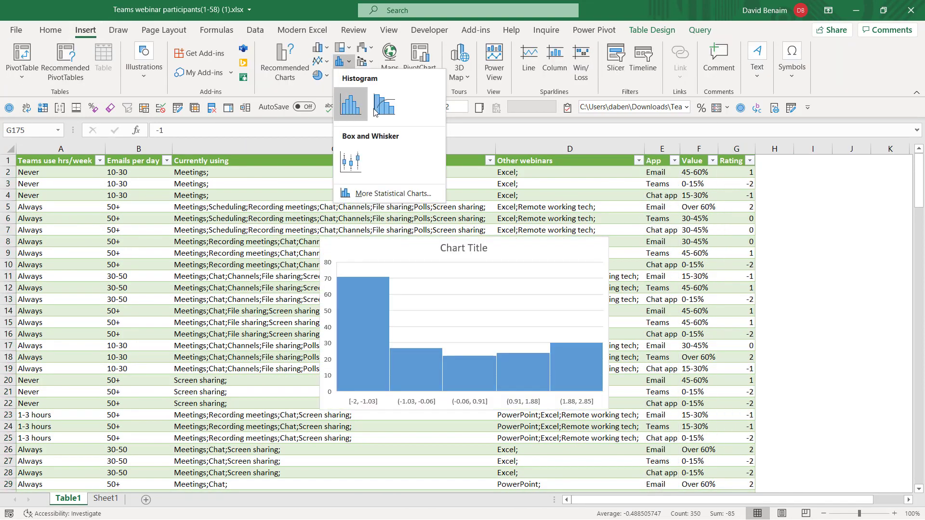
click(351, 162)
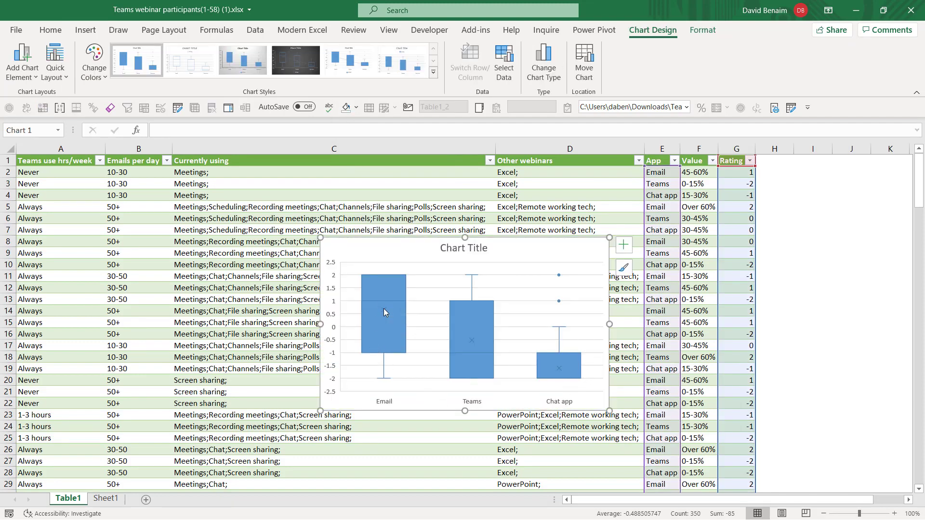
mouse_move(385, 341)
Step: Format the vertical axis with minimum -2 and maximum 2
click(336, 270)
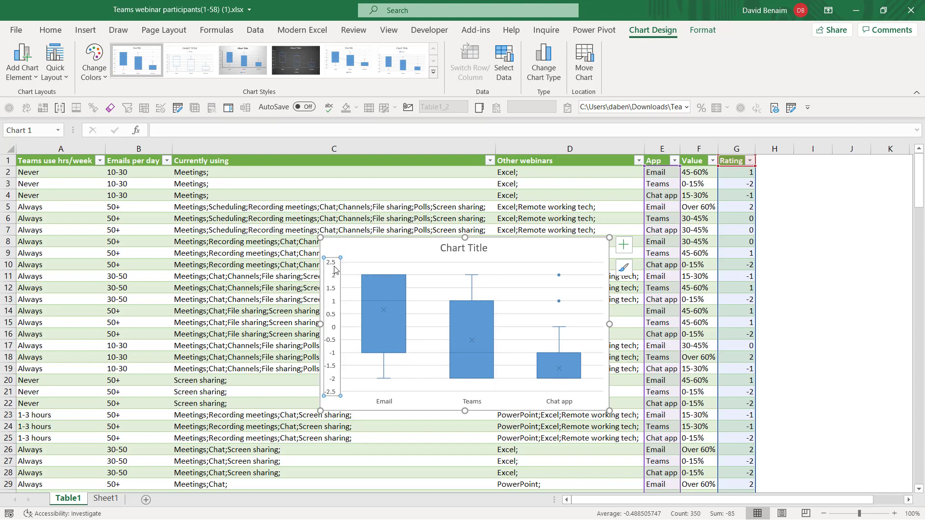
right_click(336, 365)
click(368, 359)
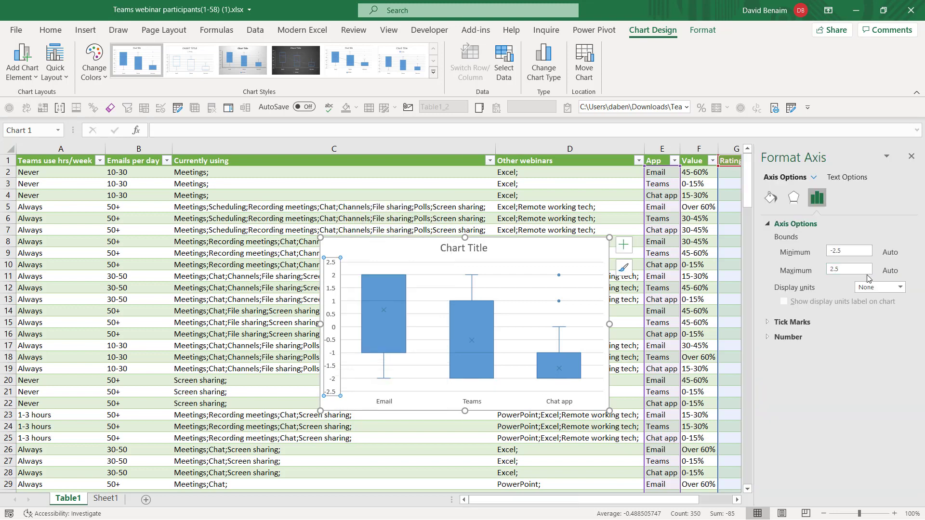
click(851, 254)
key(Return)
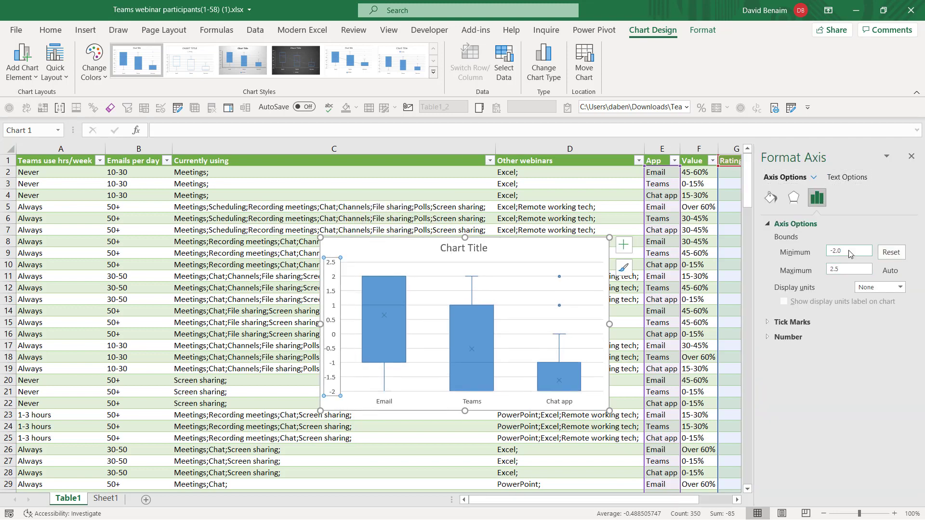
click(856, 270)
Step: Insert slicers for Teams use hrs/week and Emails per day
click(67, 218)
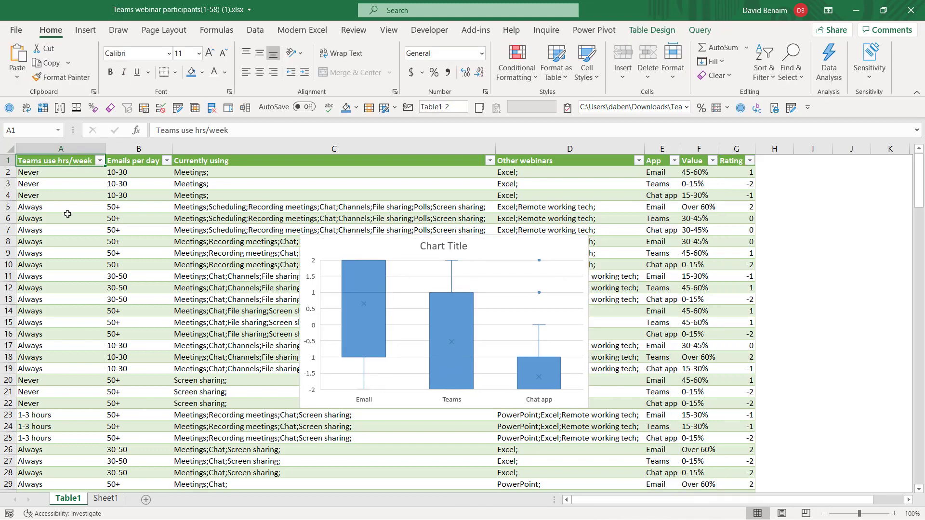
click(86, 30)
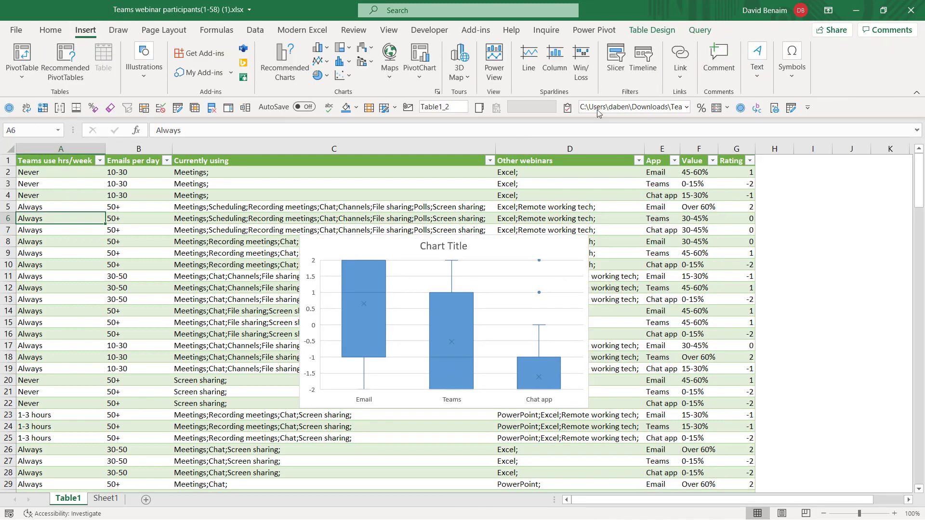
click(616, 65)
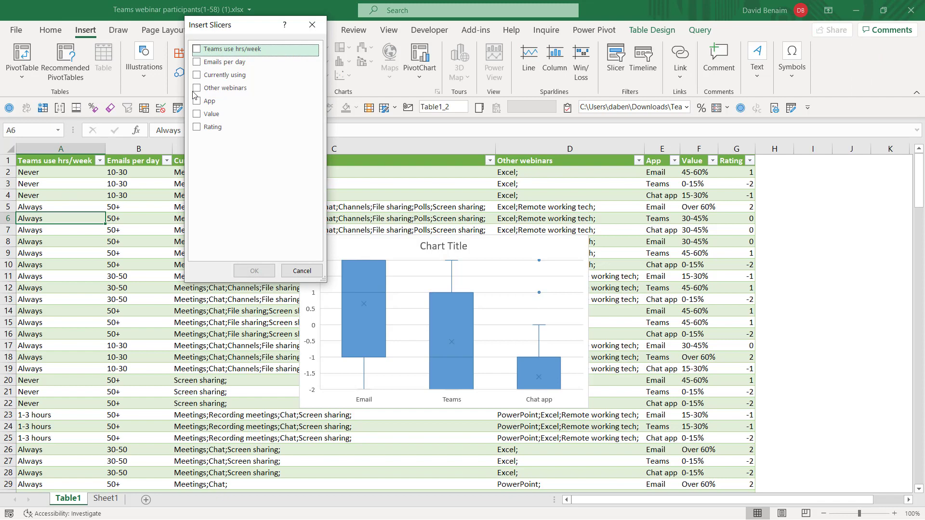
click(198, 49)
click(197, 62)
click(254, 271)
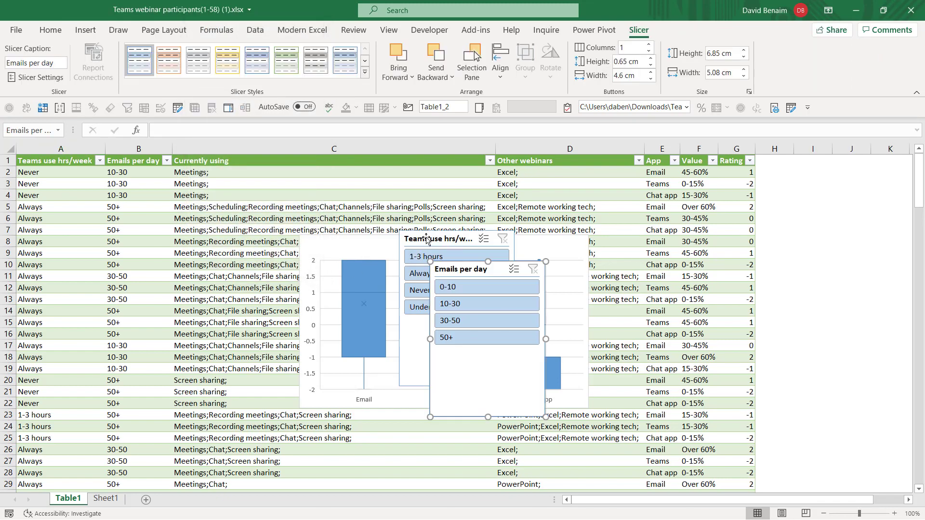
Step: Place both slicers right of the chart, try Always, Never and 1-3 hours filters, then clear
drag(426, 239, 657, 258)
drag(488, 270, 867, 263)
click(706, 288)
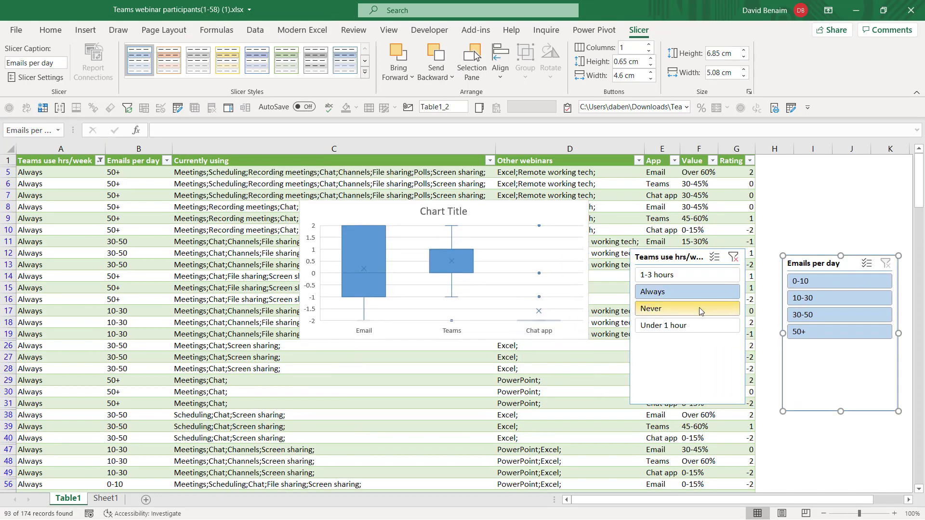
click(701, 309)
click(701, 275)
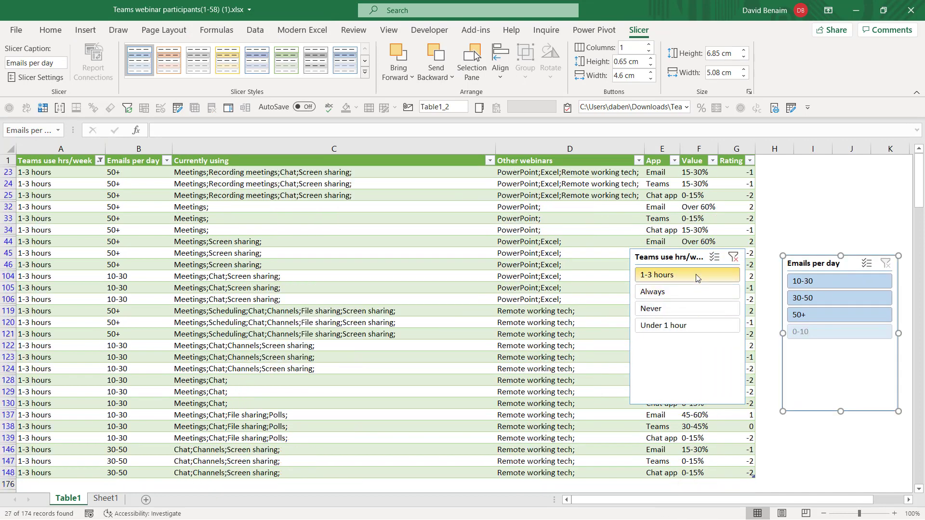
click(733, 259)
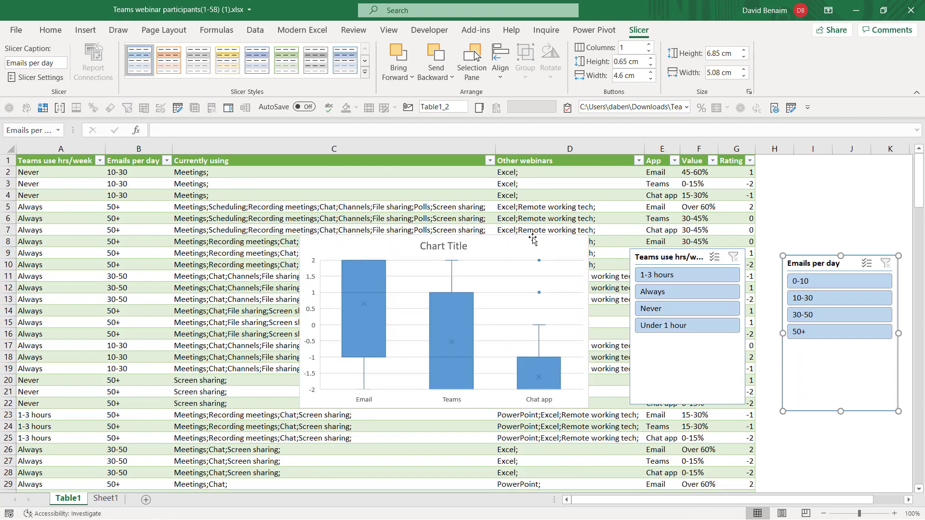
click(591, 255)
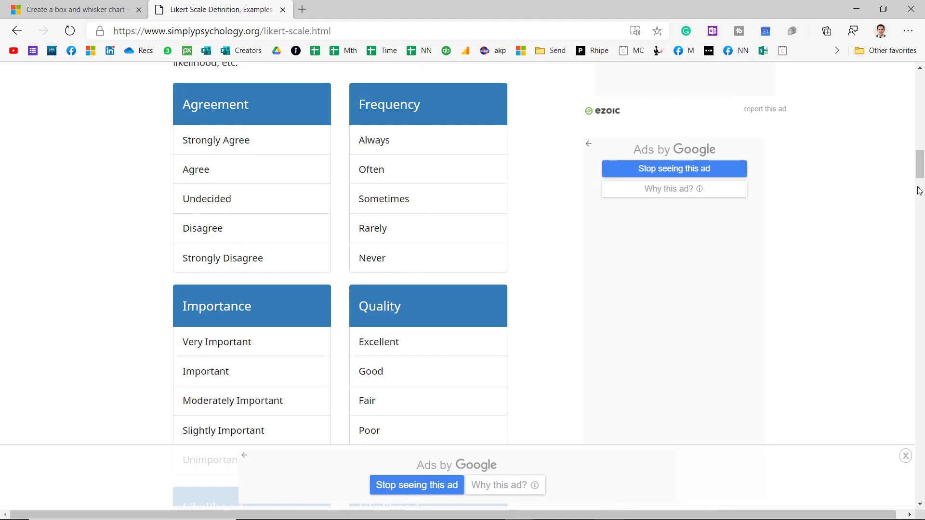
Step: Scroll the Likert scale page to the analysis section and highlight the median-or-mode advice
drag(920, 177, 921, 192)
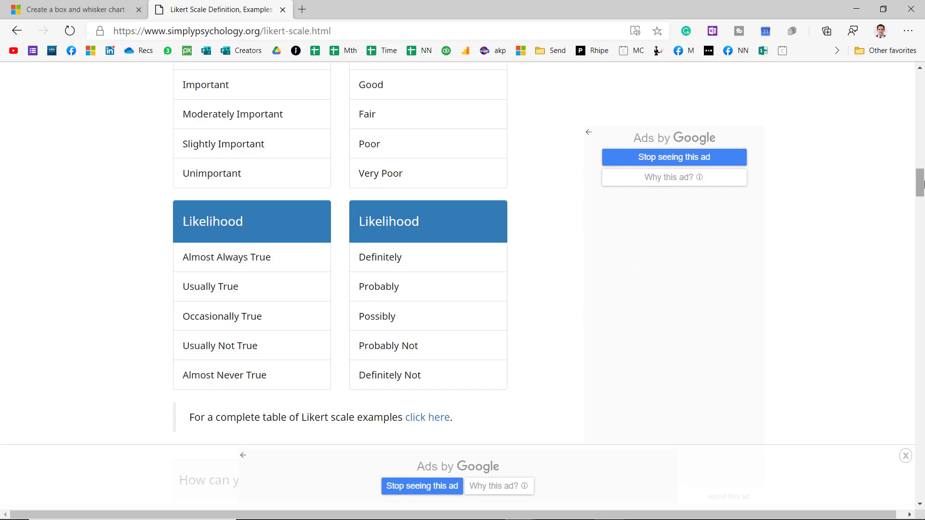
drag(922, 186, 921, 212)
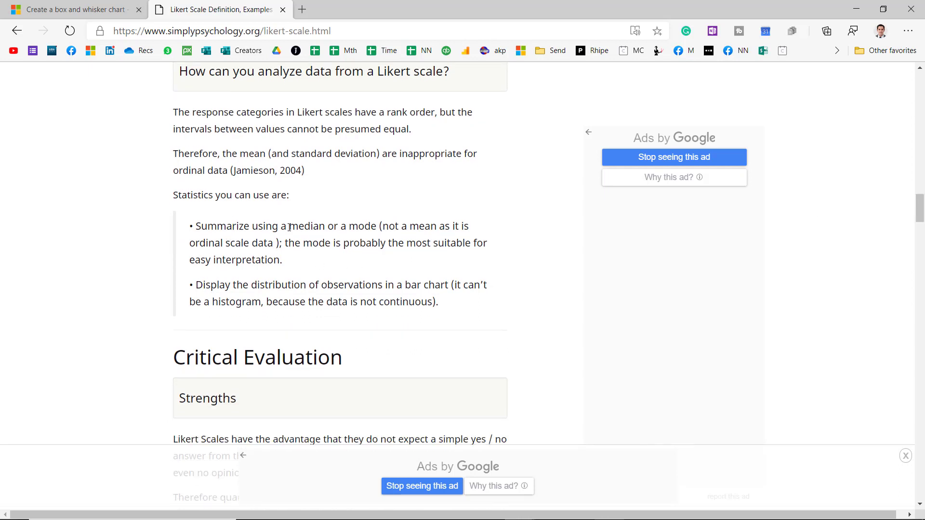
drag(291, 226, 436, 262)
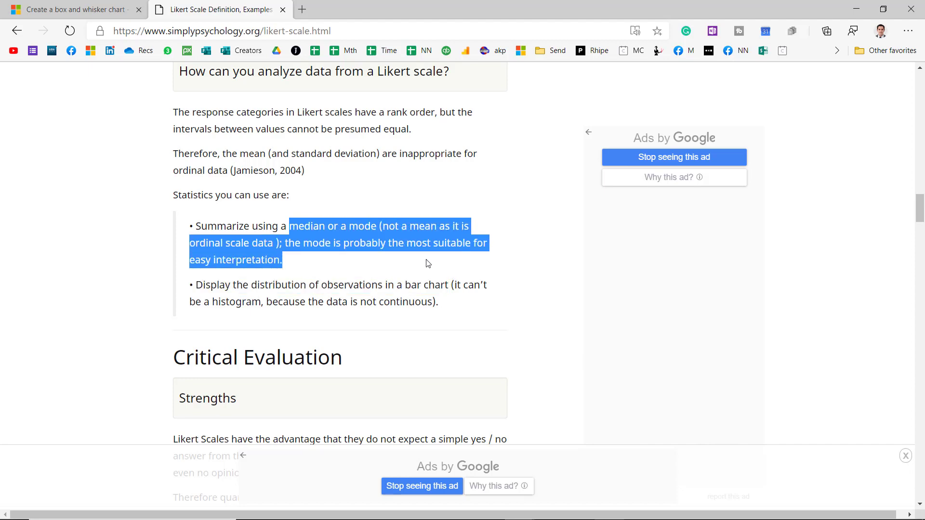
click(426, 263)
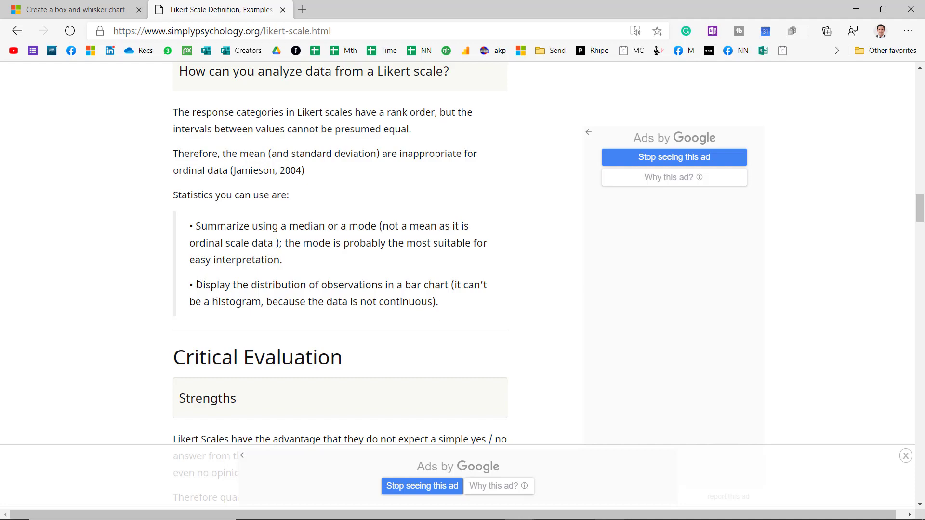
Step: Highlight the bar chart suggestion, then copy Email, Teams and Chat app into I26
drag(198, 284, 429, 302)
drag(430, 302, 442, 303)
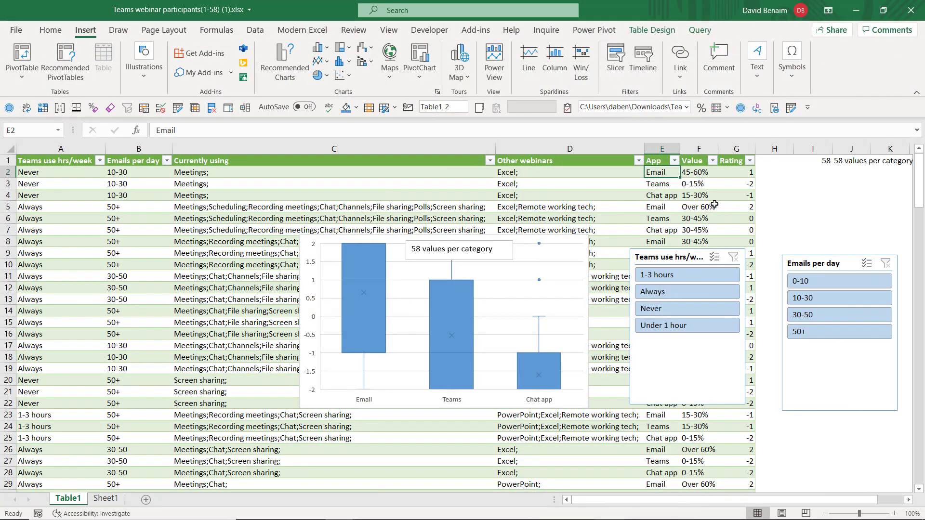
drag(670, 195, 669, 174)
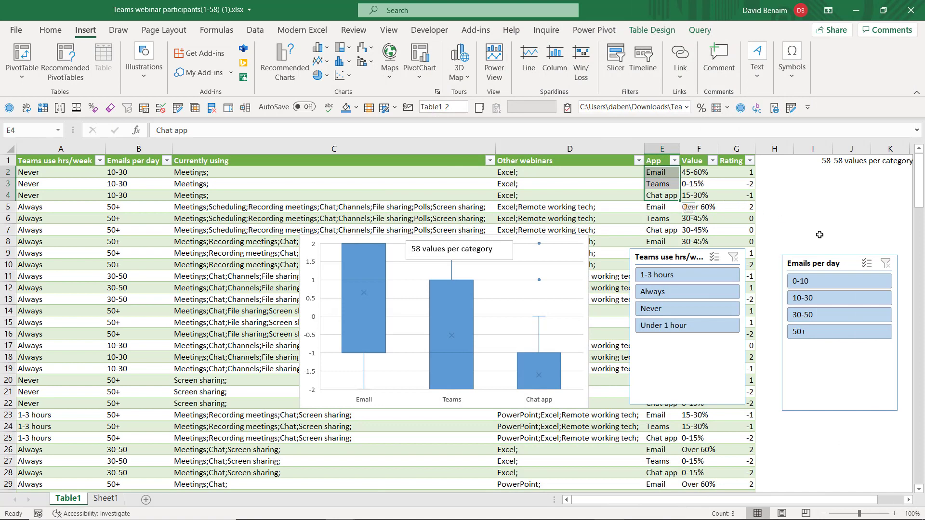
key(ctrl+c)
click(813, 450)
key(ctrl+v)
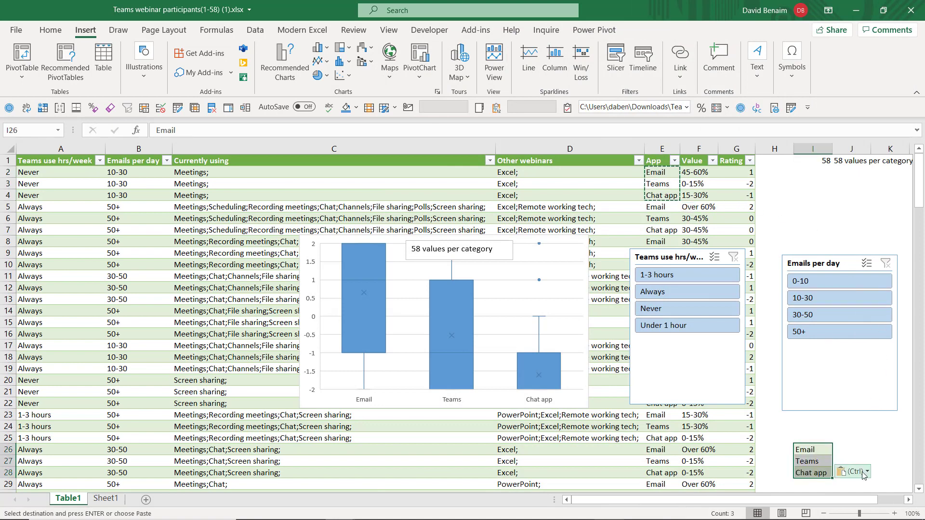
Step: Enter the headings Median in J25 and Mode in K25
click(861, 452)
key(Left)
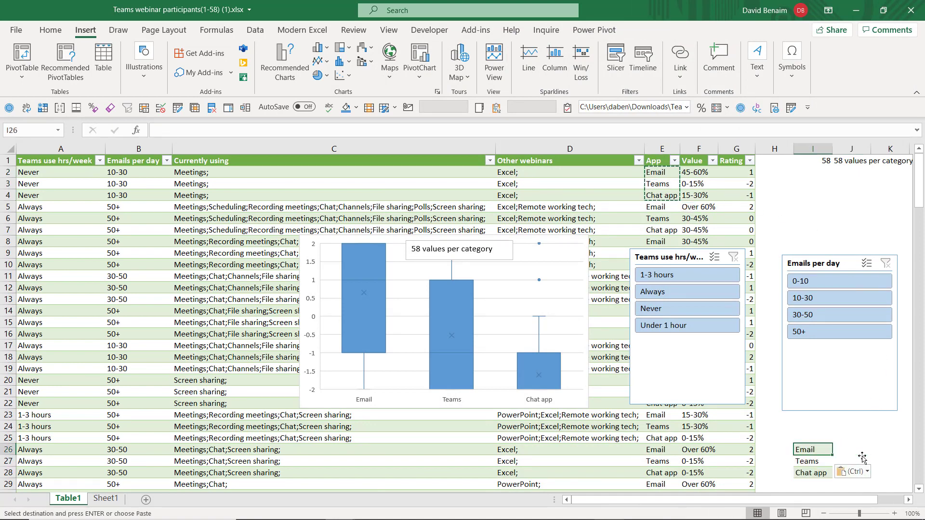
key(Down)
key(Down)
key(Down)
key(Down)
key(Down)
key(Down)
key(Right)
key(Right)
key(Up)
key(Up)
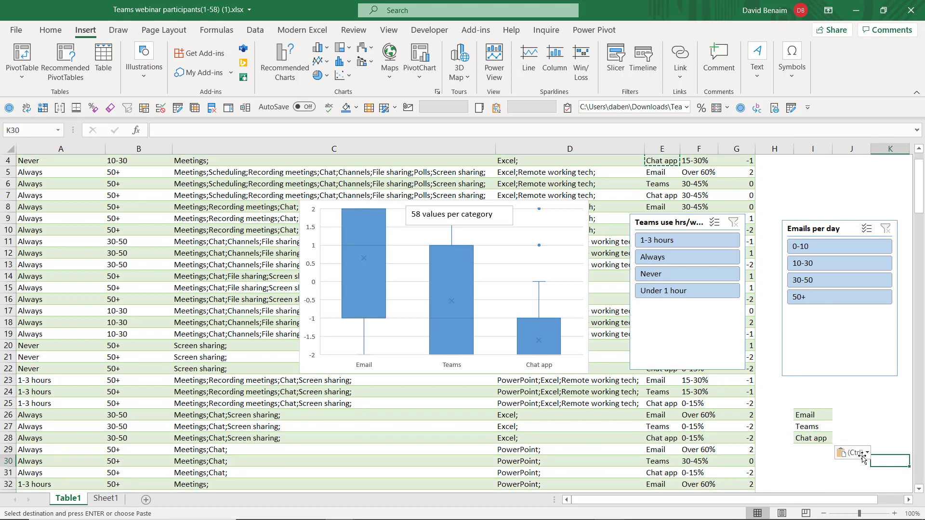
key(Up)
key(Up)
key(Up)
key(Up)
key(Up)
key(Left)
text(M)
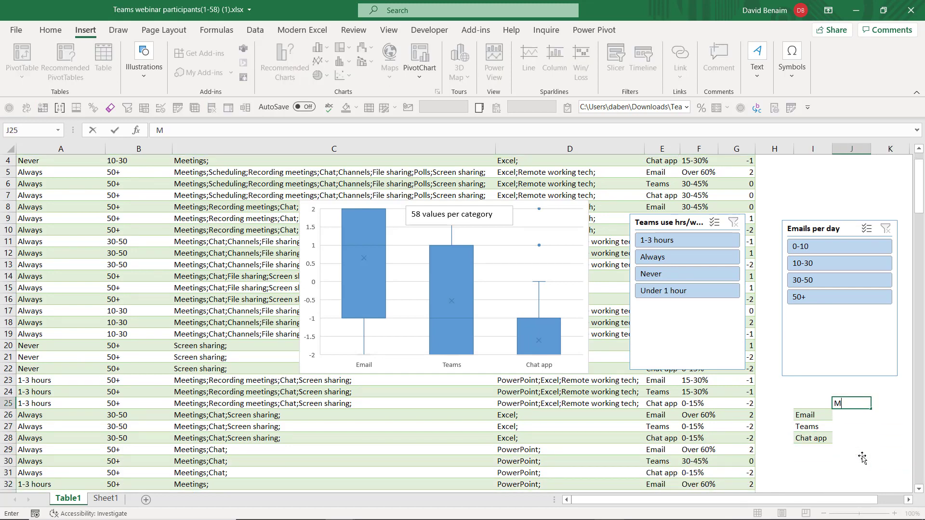
text(edian)
key(Tab)
text(Mod)
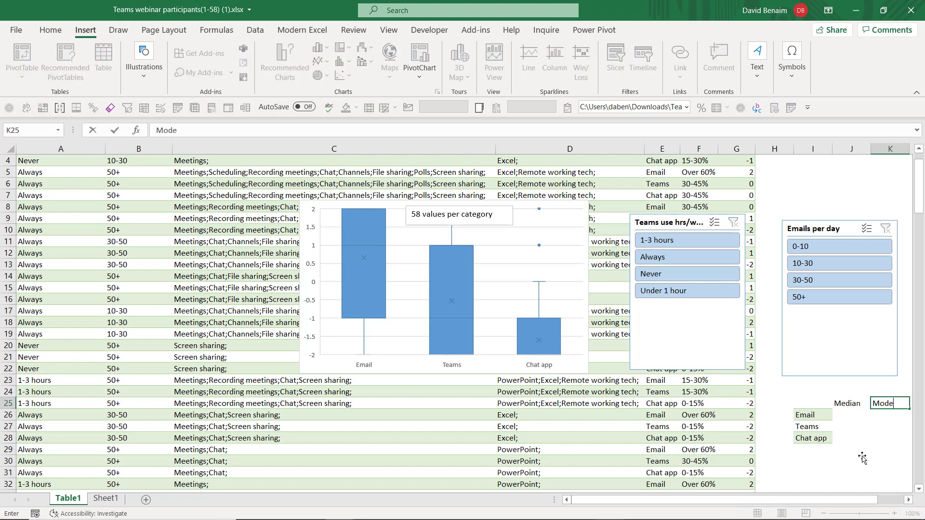
key(Return)
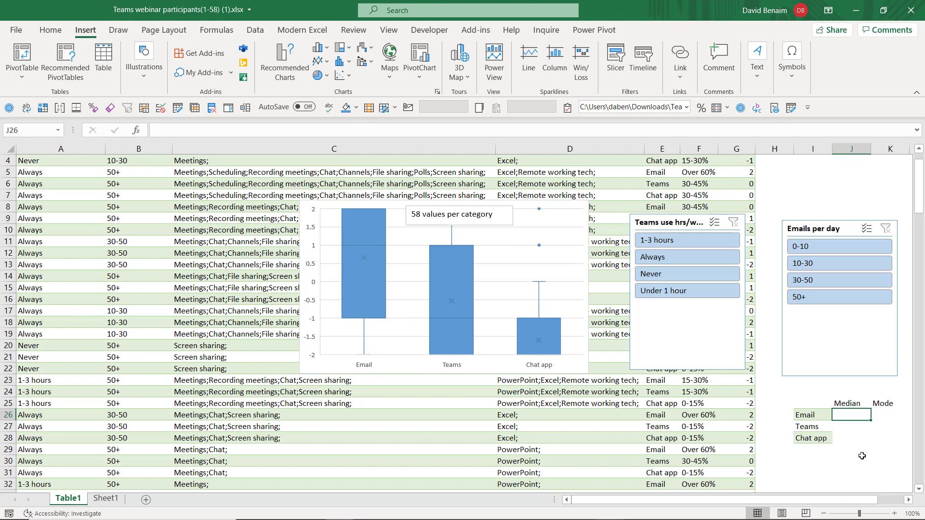
text(=)
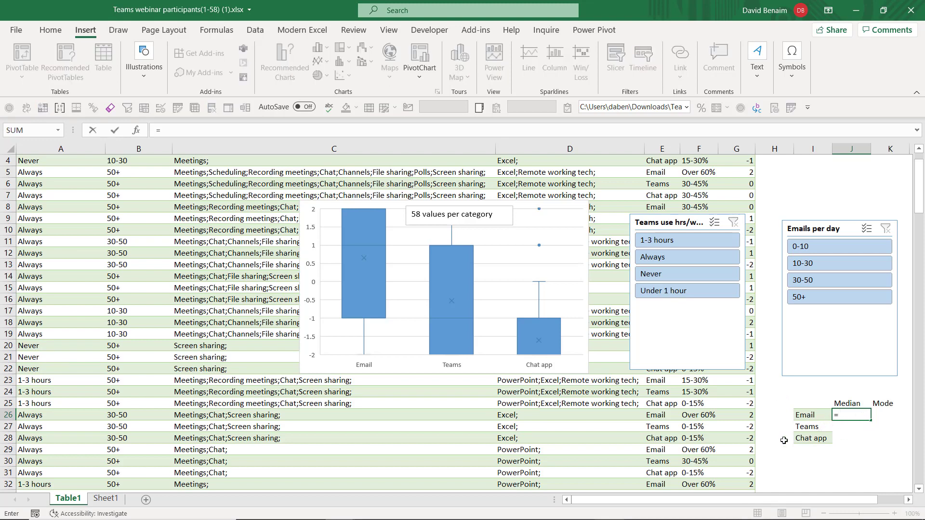
text(medi)
Step: Enter =MEDIAN(IF(Table1_2[App]=I26,Table1_2[Rating],"")) as an array formula for Email
key(Tab)
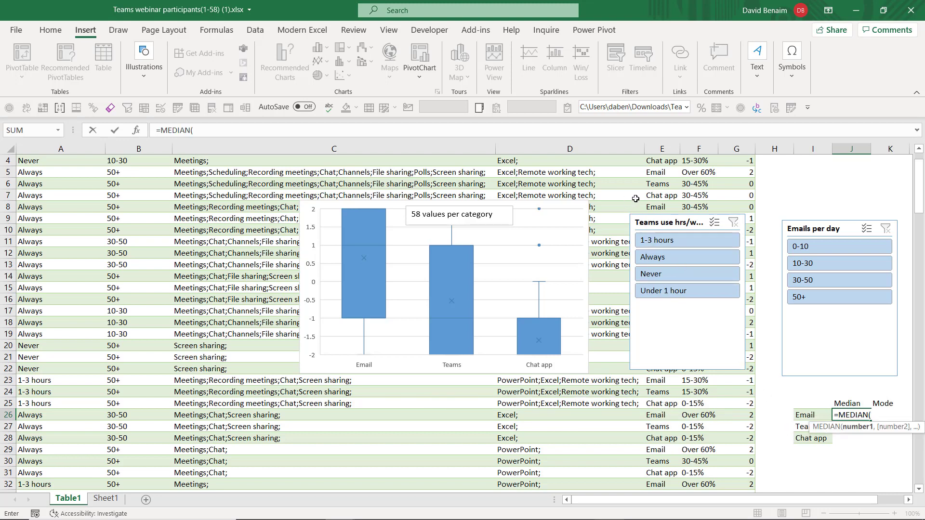
text(if)
key(Tab)
scroll(649, 166, up, 1)
click(657, 171)
key(ctrl+shift+Down)
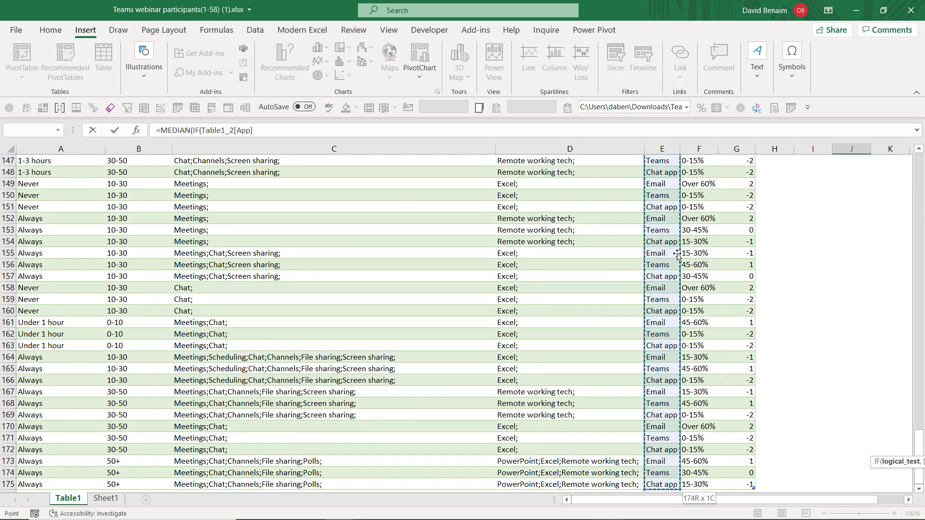
text(=)
key(Left)
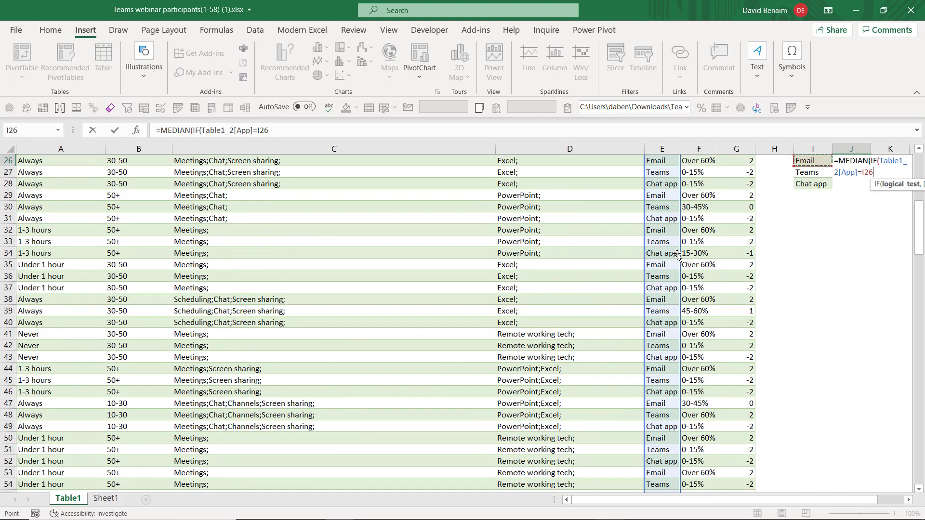
text(,)
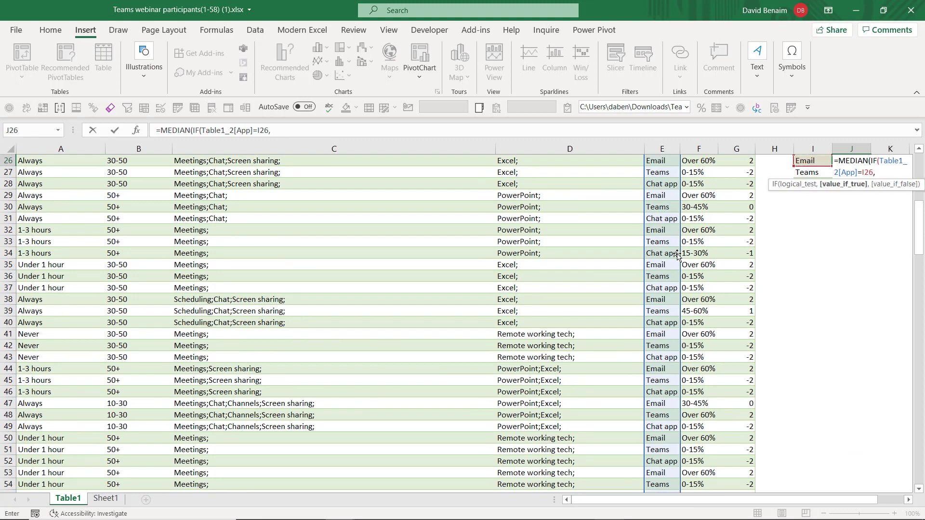
click(744, 220)
scroll(743, 192, up, 8)
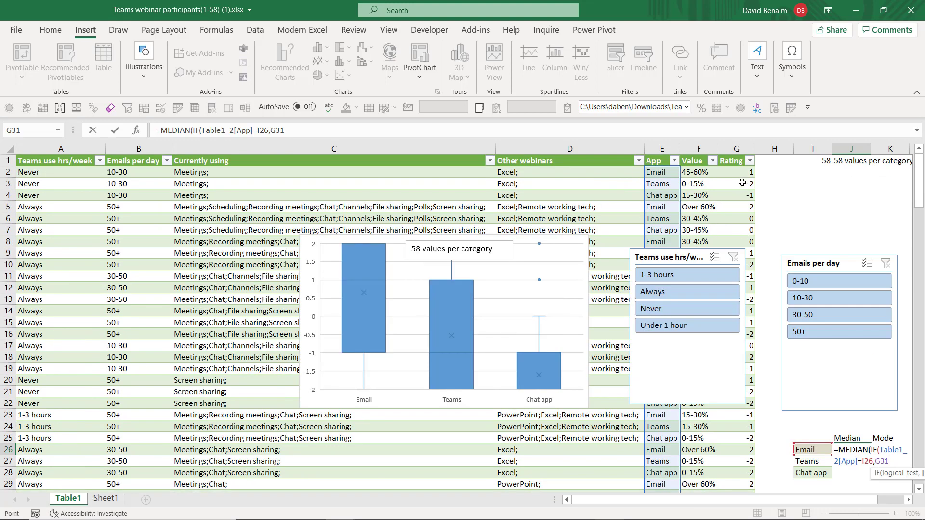
click(745, 172)
key(ctrl+shift+Down)
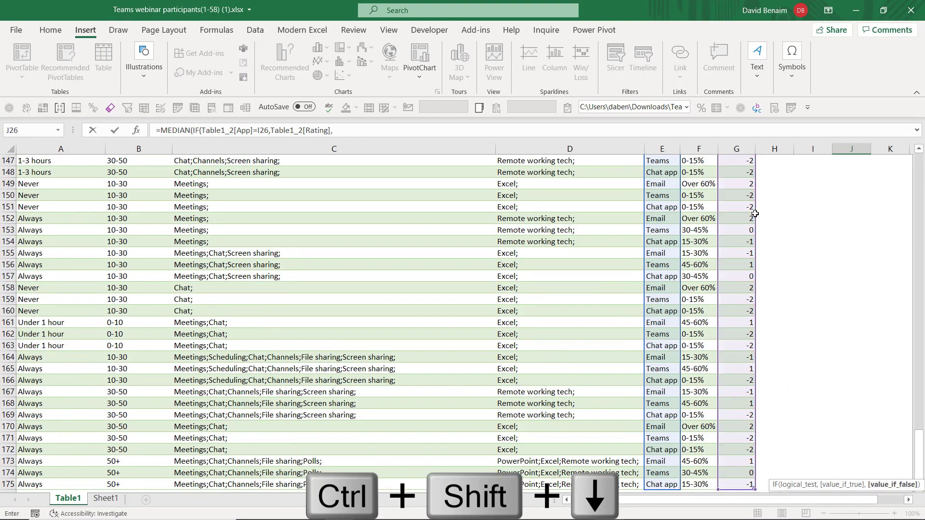
text(,)
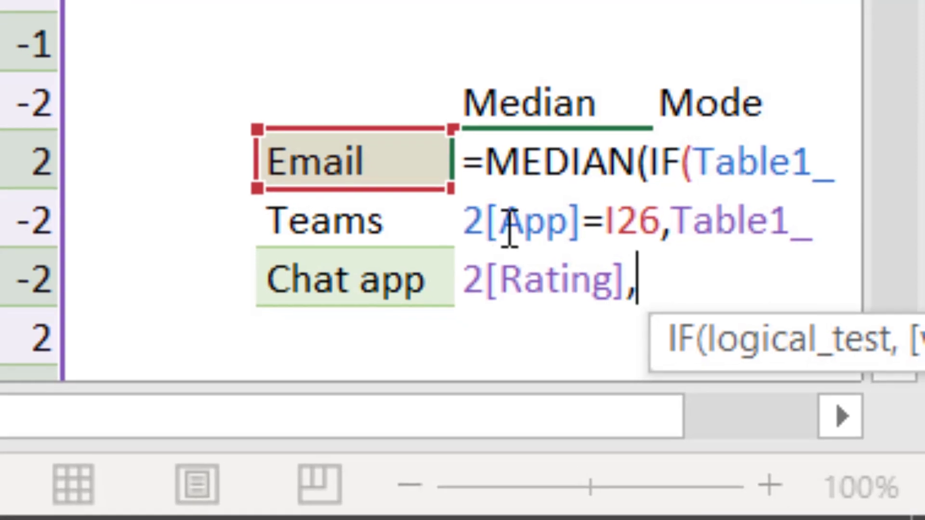
text("")
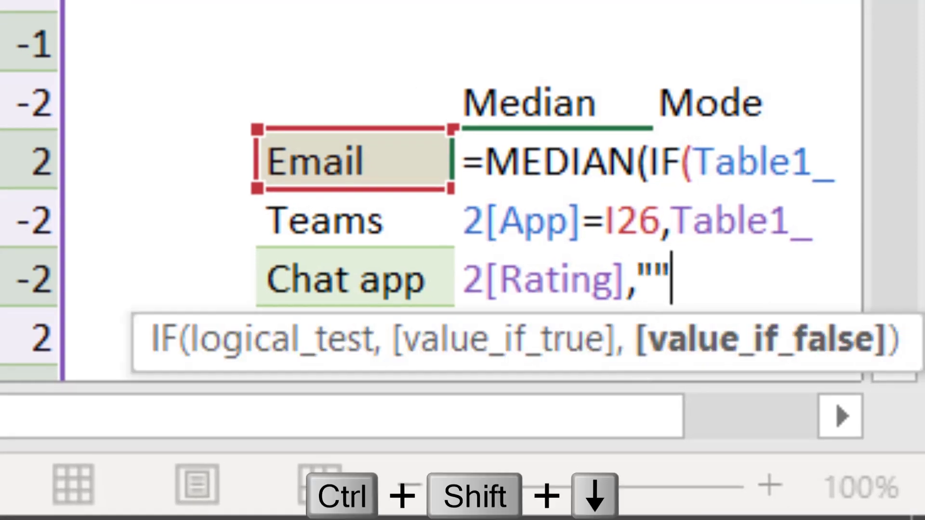
text())
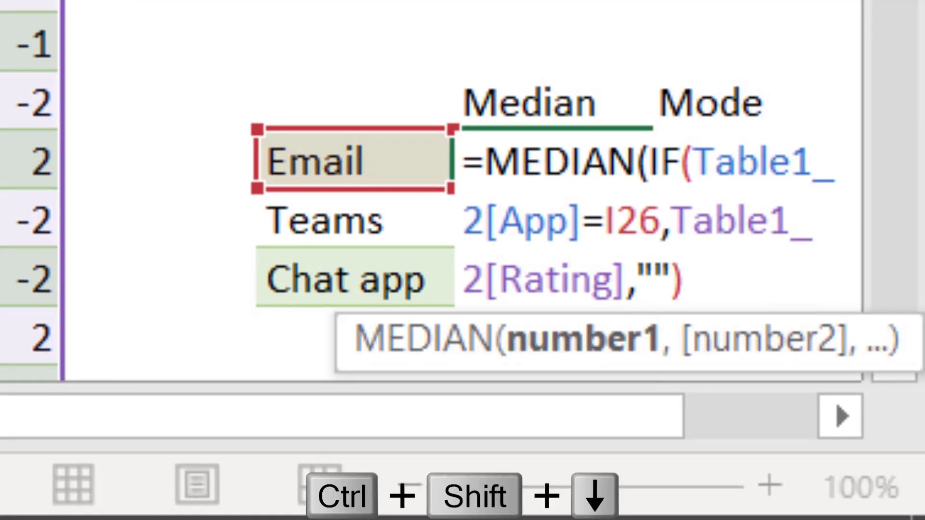
text())
key(ctrl+shift+Return)
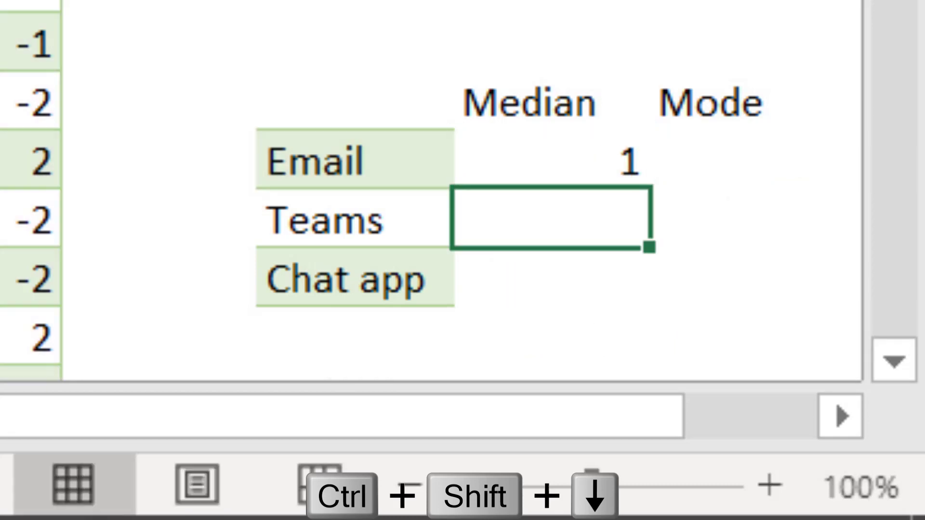
Step: Fill the median formula down to Teams and Chat app, giving -1 and -2
key(Up)
key(shift+Down)
key(shift+Down)
key(ctrl+d)
key(Right)
key(Right)
Step: Start a =MODE.SNGL(IF( formula in K26 for Email
key(Left)
key(Up)
key(Up)
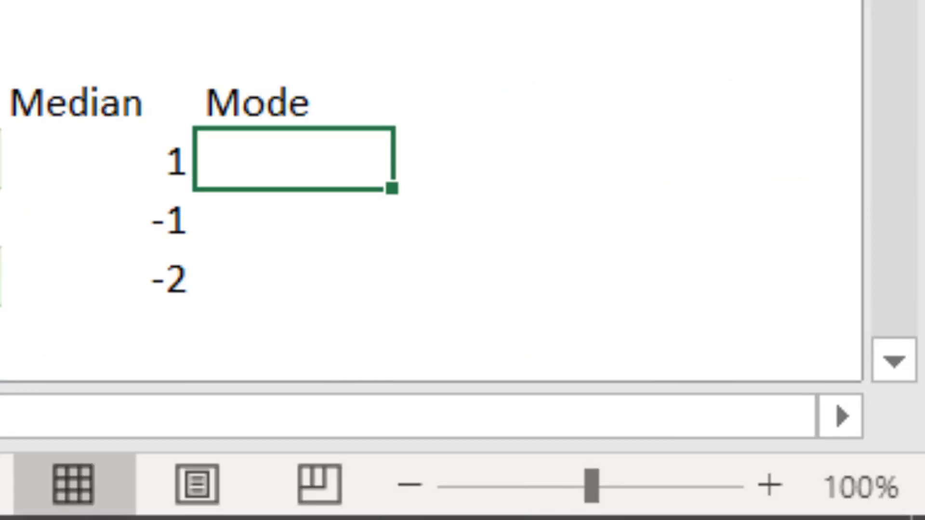
text(=mo)
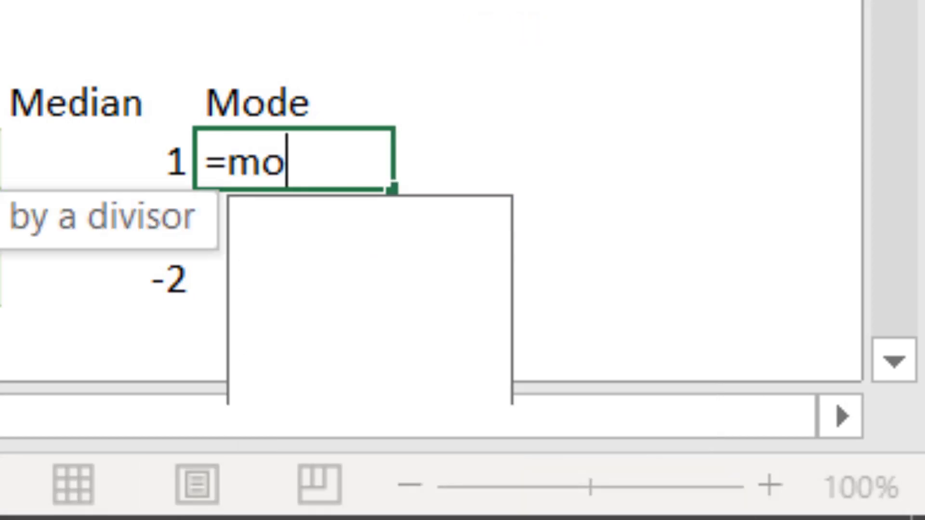
text(d)
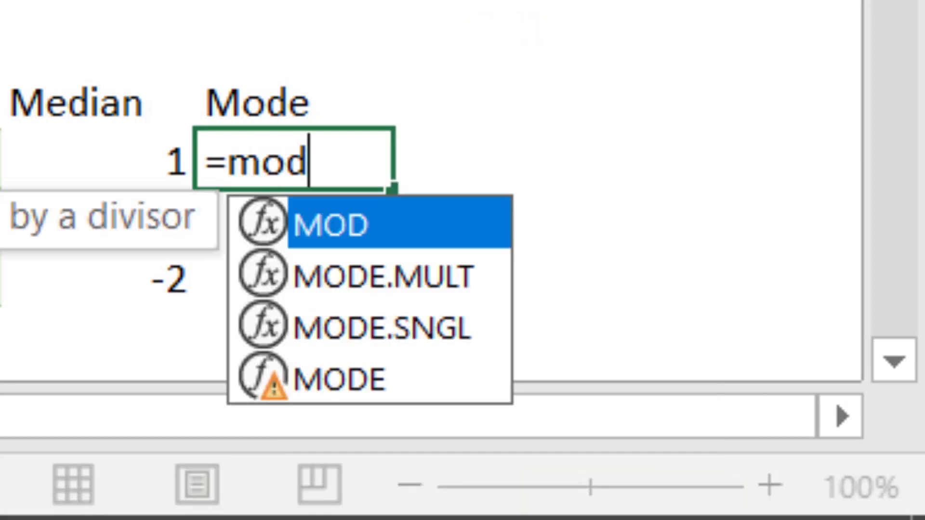
text(e)
key(Down)
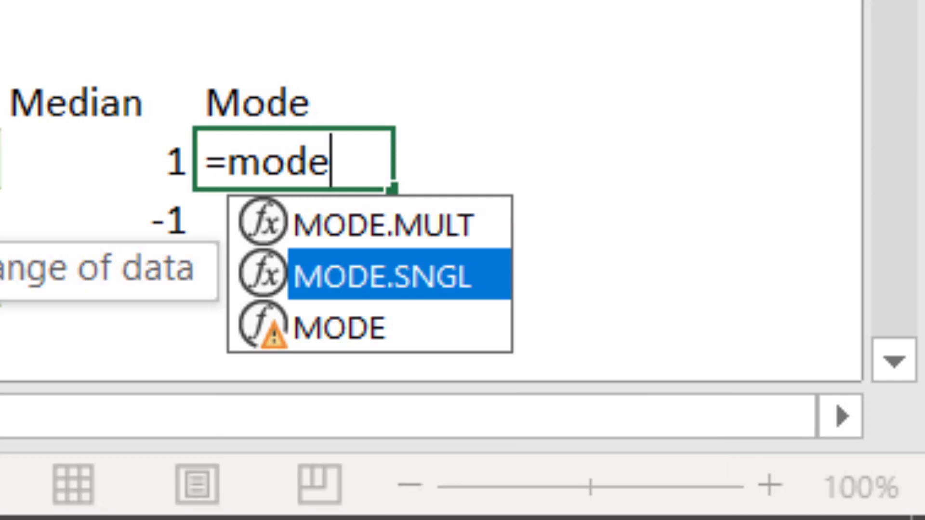
key(ctrl+d)
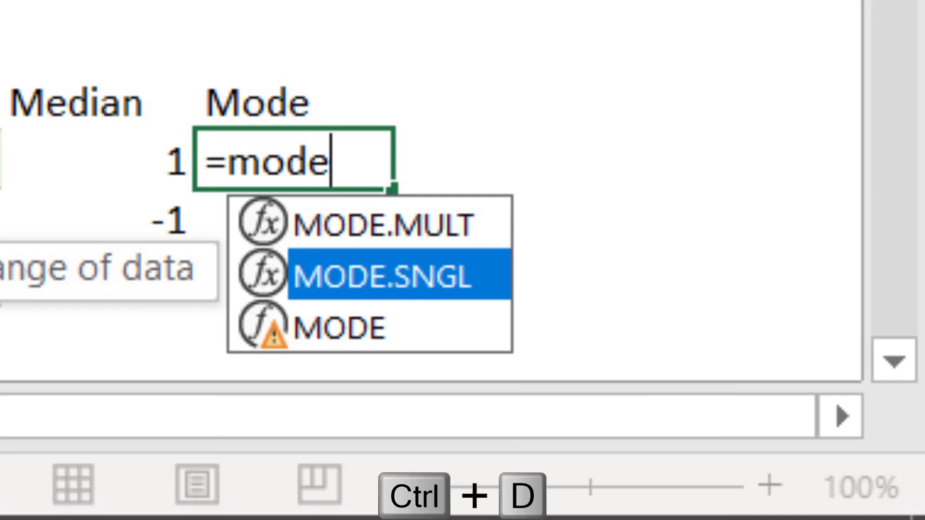
key(Tab)
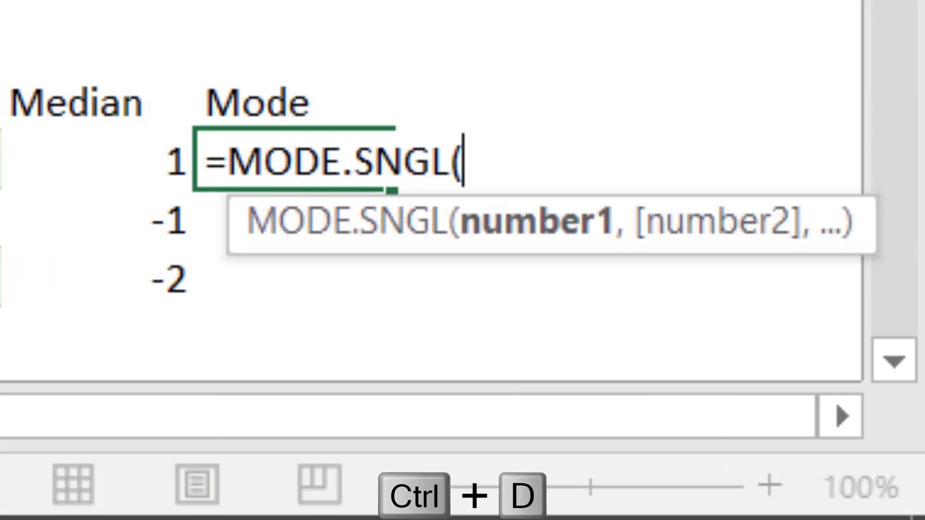
text(if)
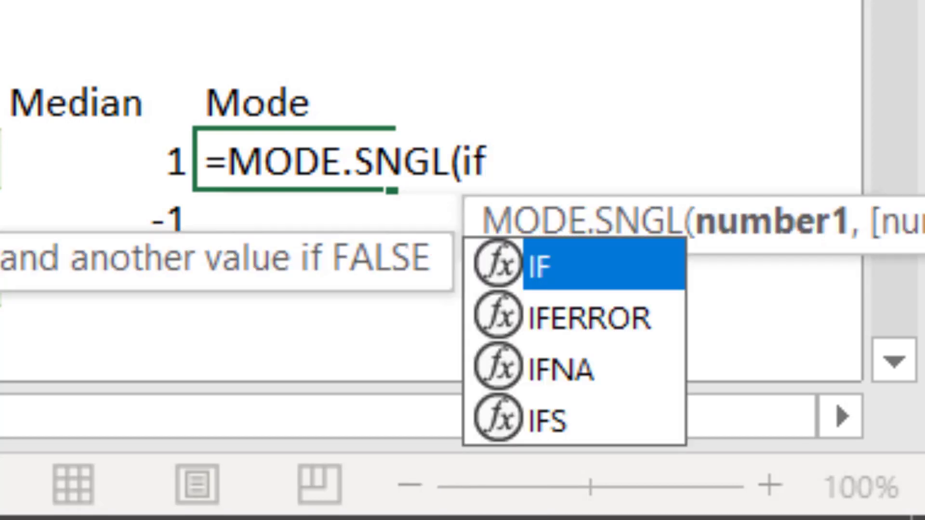
key(Tab)
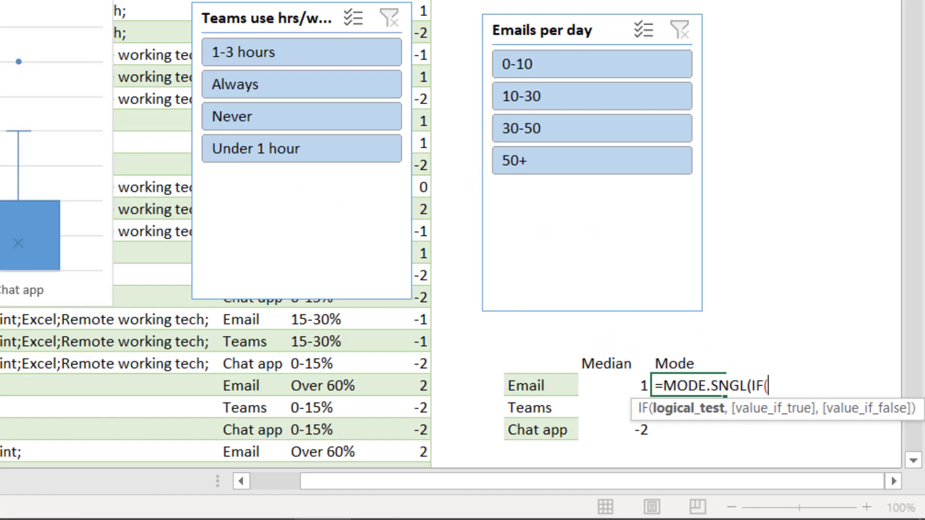
Step: Complete the condition Table1_2[App]=I26 returning Table1_2[Rating] and commit the formula
click(573, 173)
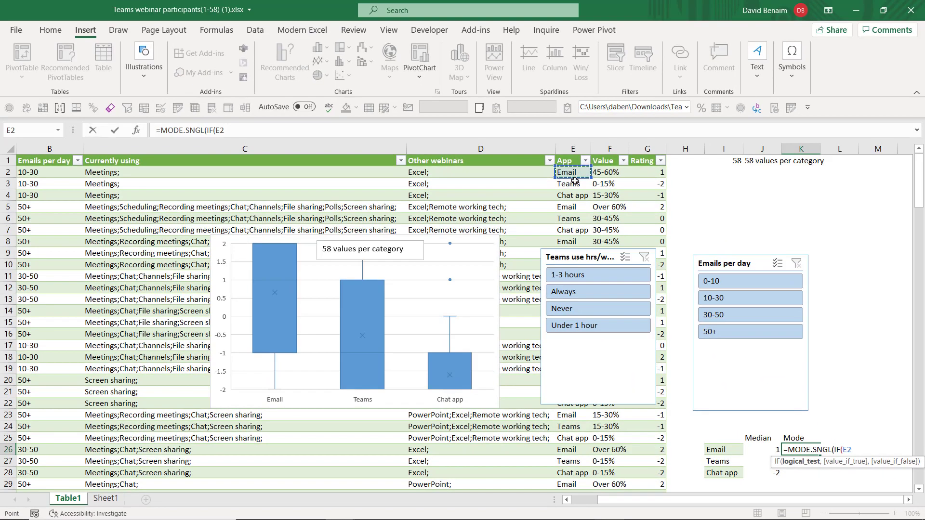
key(ctrl+shift+Down)
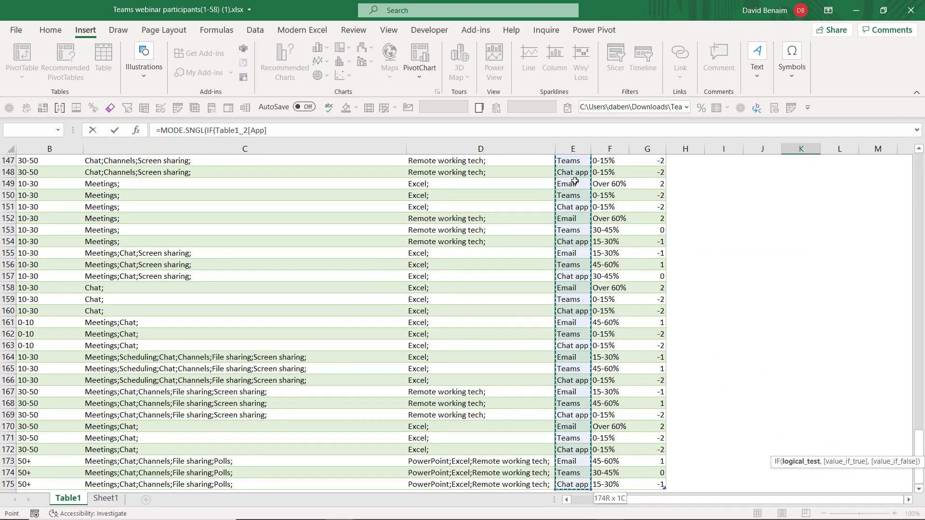
text(=)
key(Left)
key(Left)
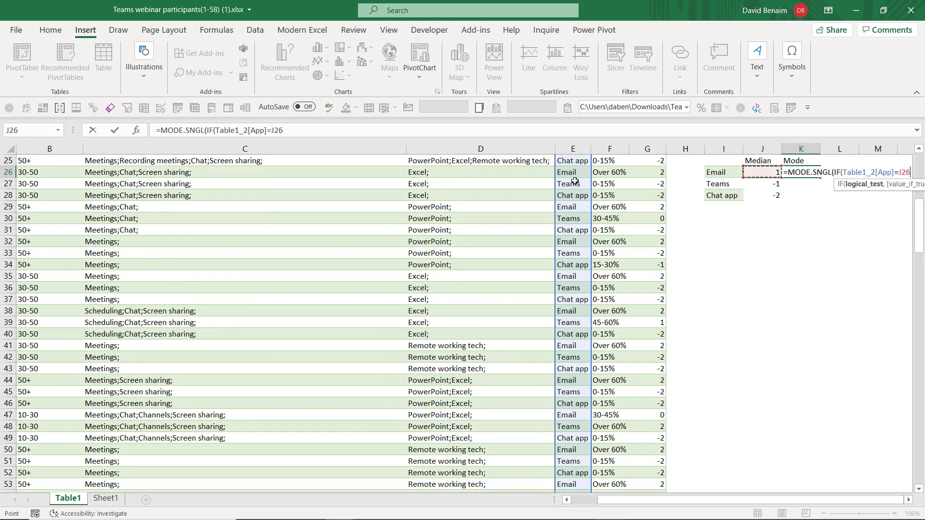
text(,)
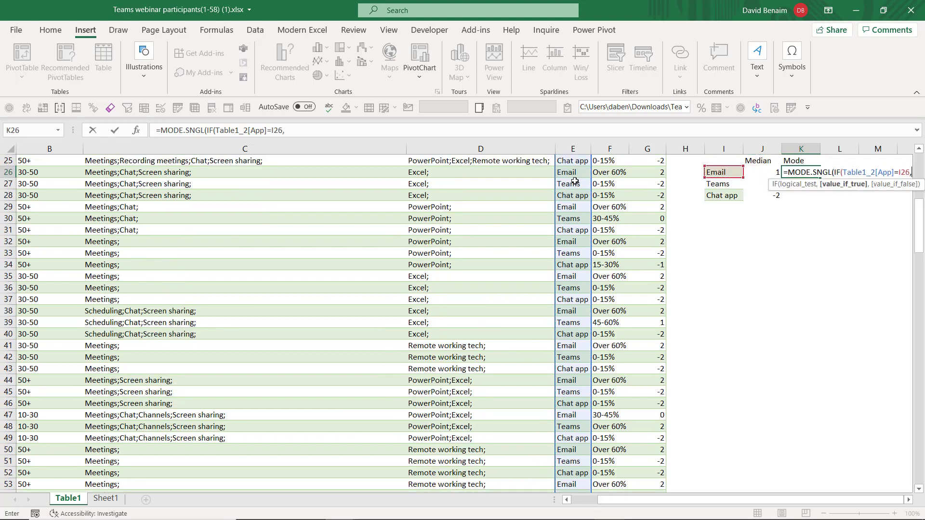
key(Left)
key(Left)
key(Left)
key(Left)
key(ctrl+Up)
key(ctrl+shift+Down)
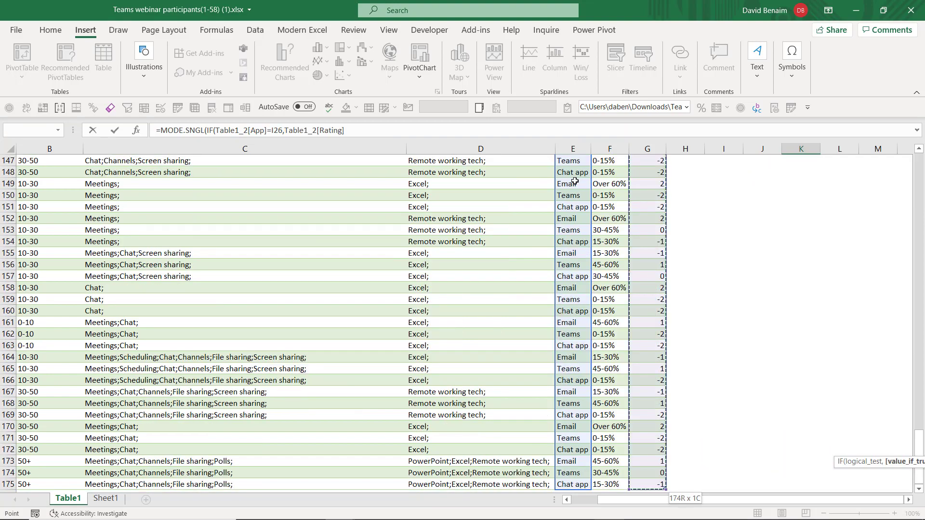
text(,)
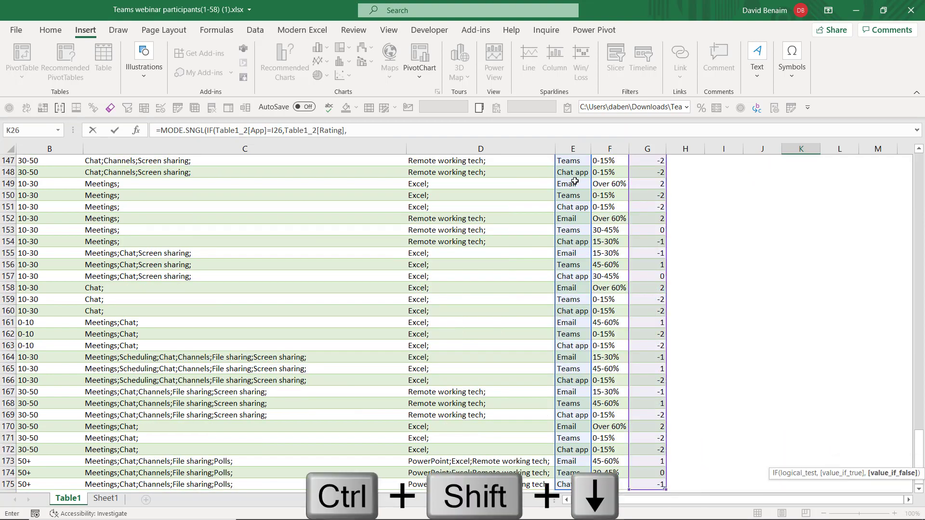
text(""))
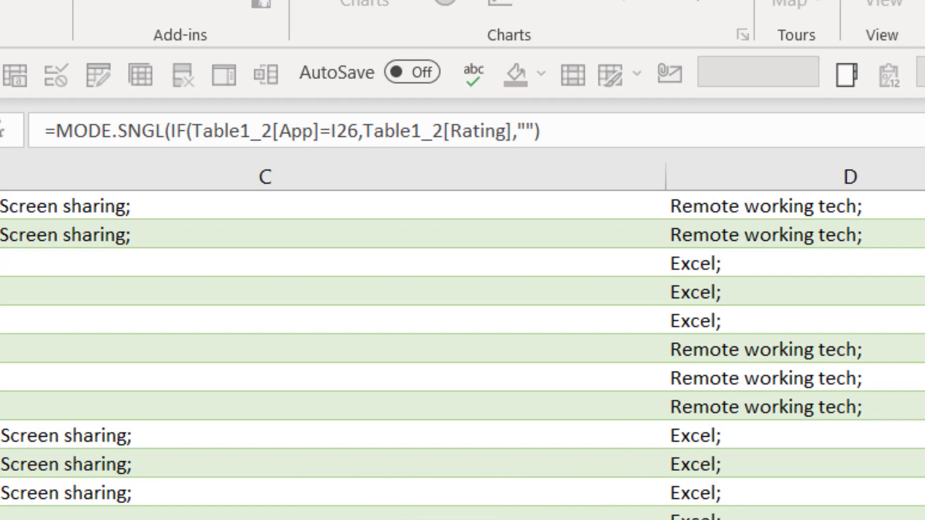
key(ctrl+Return)
Step: Copy the mode formula down to K28, giving 2, -2 and -2
key(Up)
key(Down)
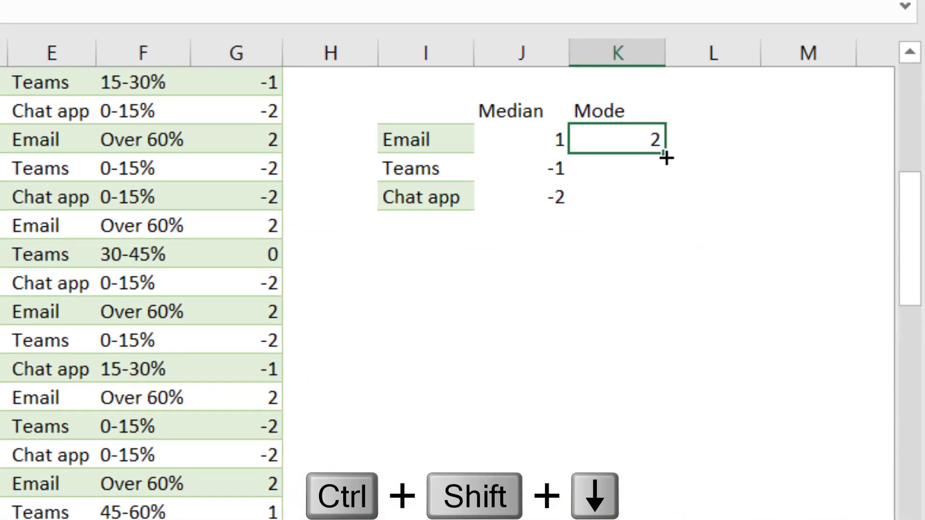
drag(811, 170, 812, 233)
drag(666, 214, 666, 214)
click(617, 145)
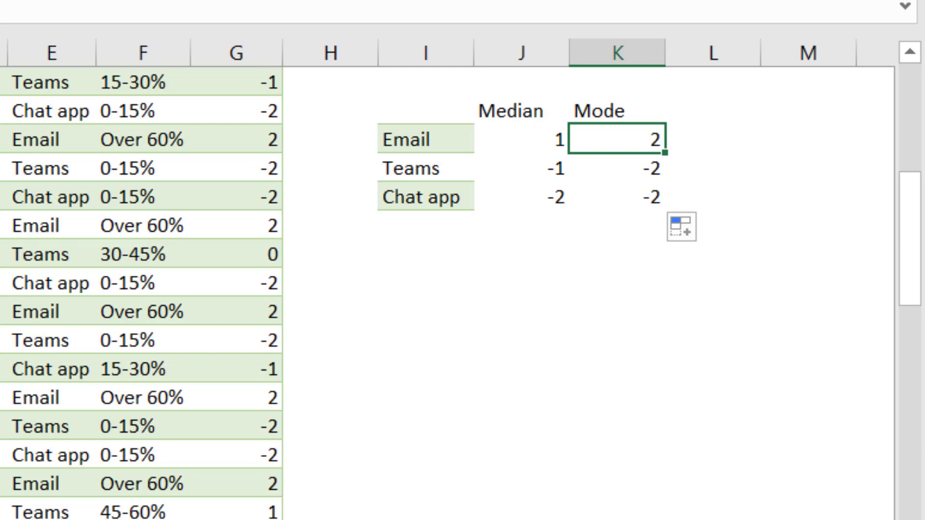
Step: Begin a MODE.MULT(IF(...)) formula beside the Email mode, referencing the whole App column
click(689, 149)
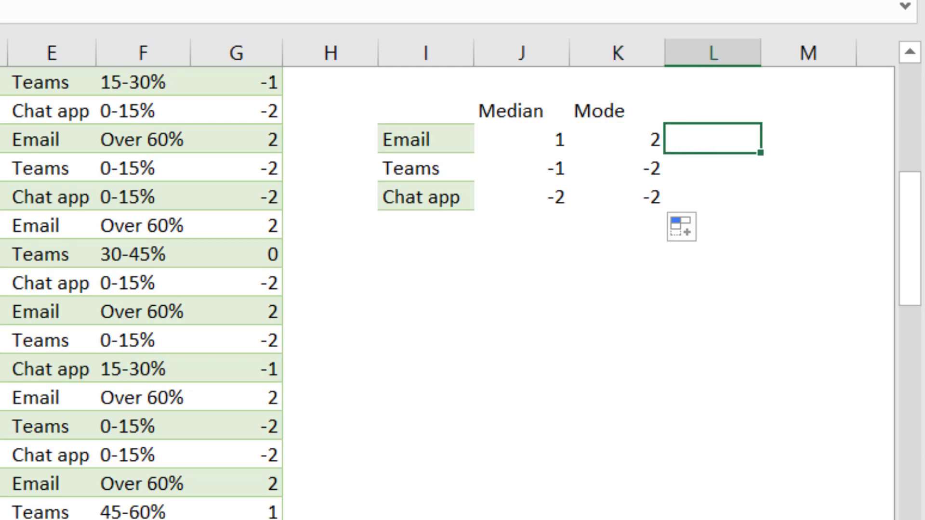
key(Left)
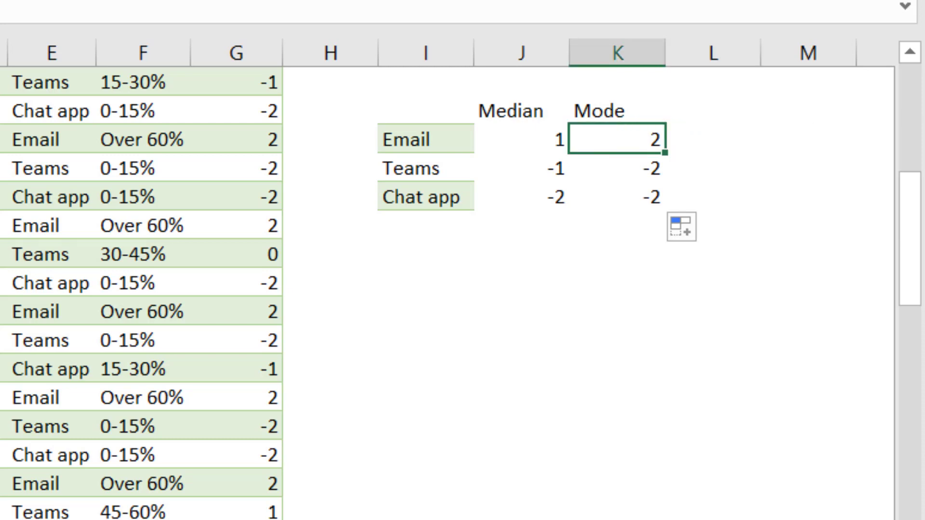
key(Right)
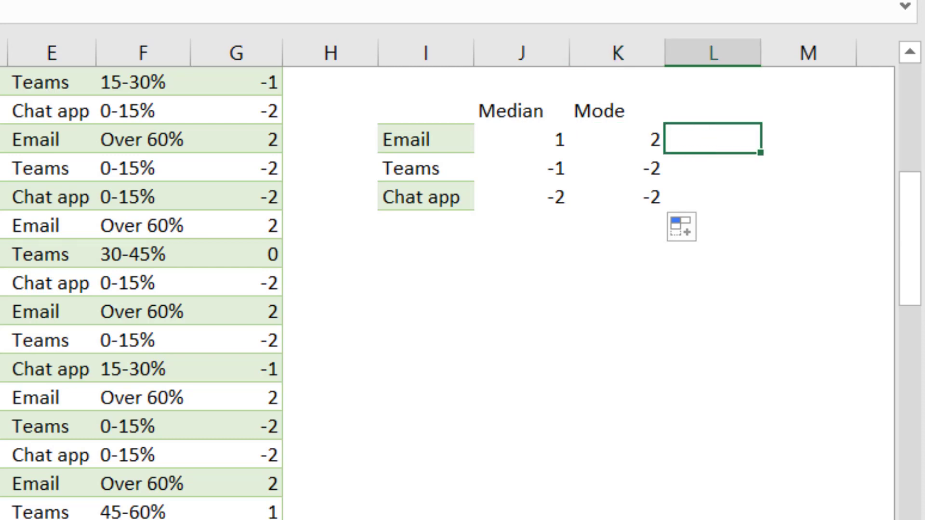
text(=mult)
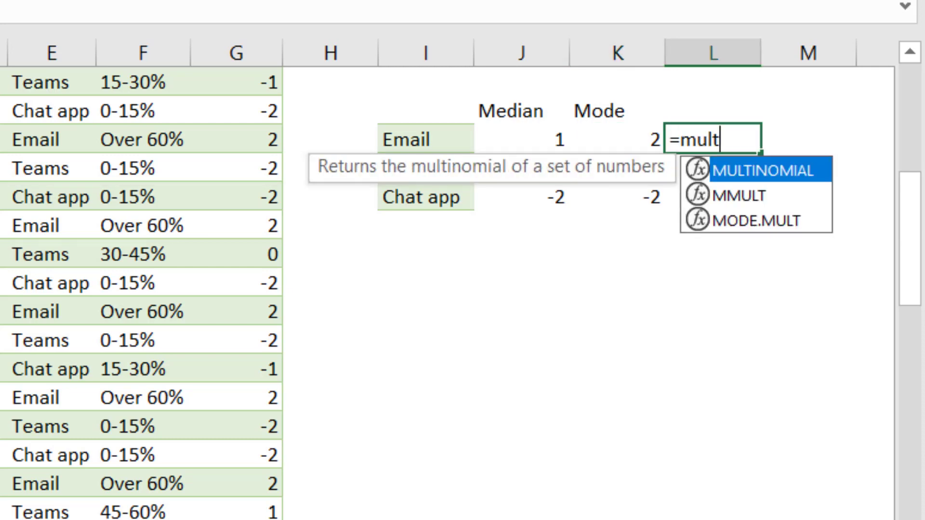
key(Down)
key(Down)
key(Tab)
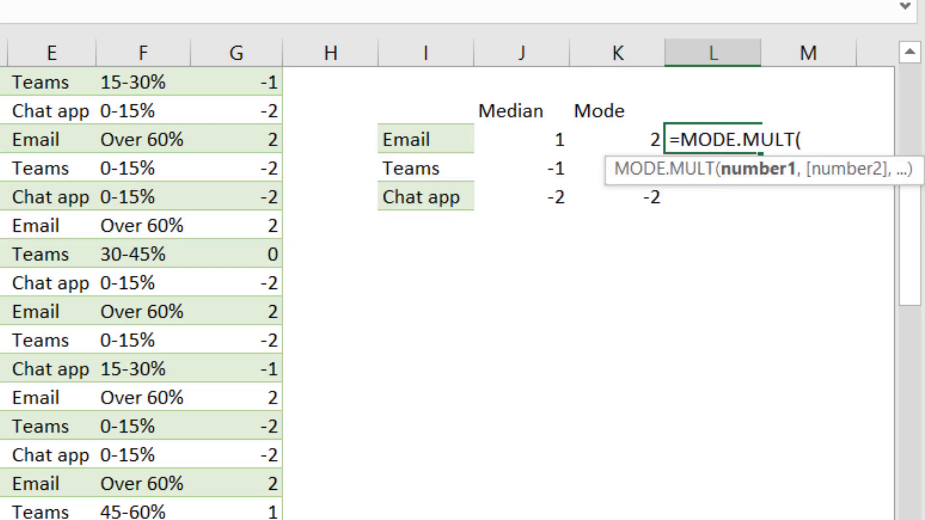
text(if)
key(Tab)
key(Left)
key(Left)
key(Left)
key(Left)
key(Left)
key(Left)
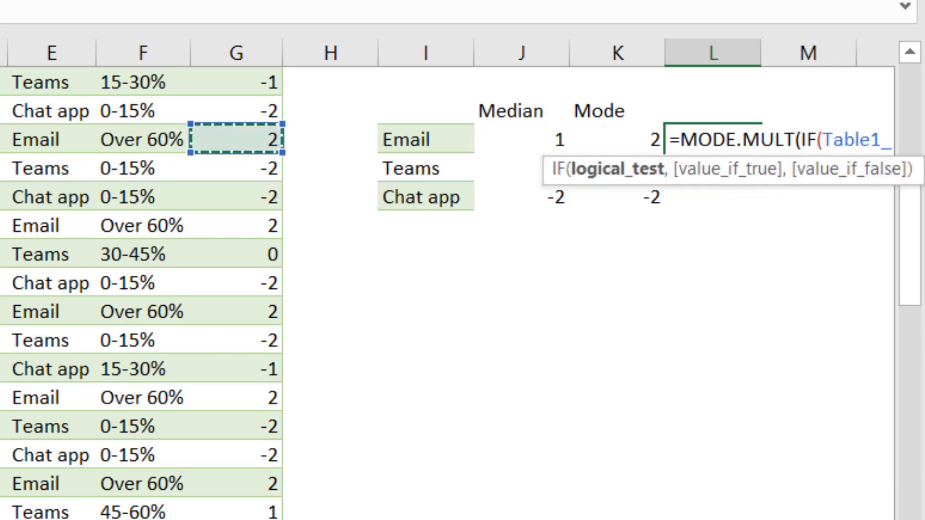
key(ctrl+Up)
key(Left)
key(Down)
key(ctrl+shift+Down)
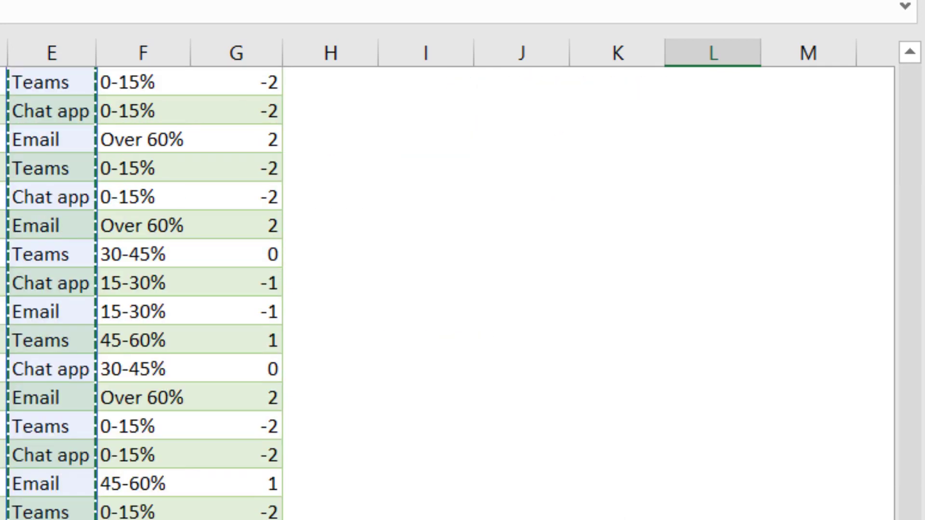
Step: Complete the formula so it matches App to the Email label and returns Rating values
text(=)
key(Left)
key(Left)
key(Left)
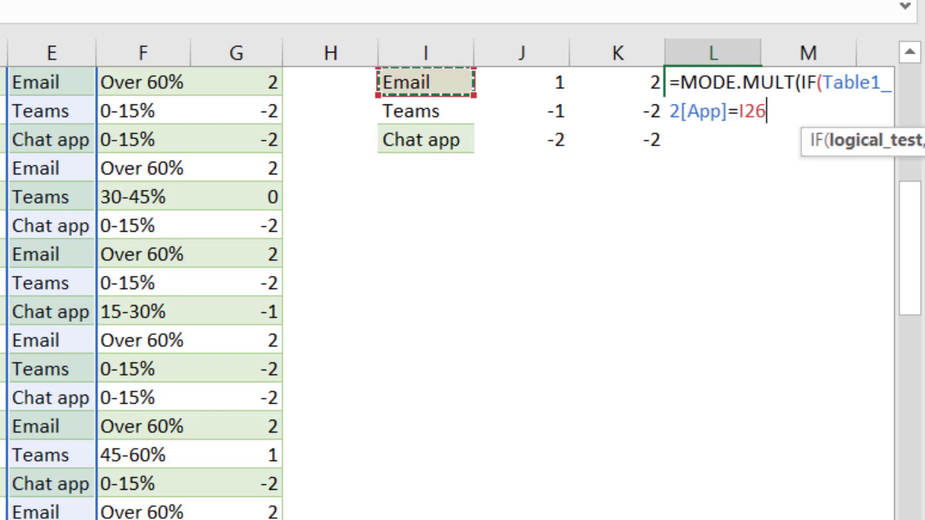
text(,)
key(Left)
key(Left)
key(Left)
key(Left)
key(Left)
key(ctrl+Up)
key(Down)
key(ctrl+shift+Down)
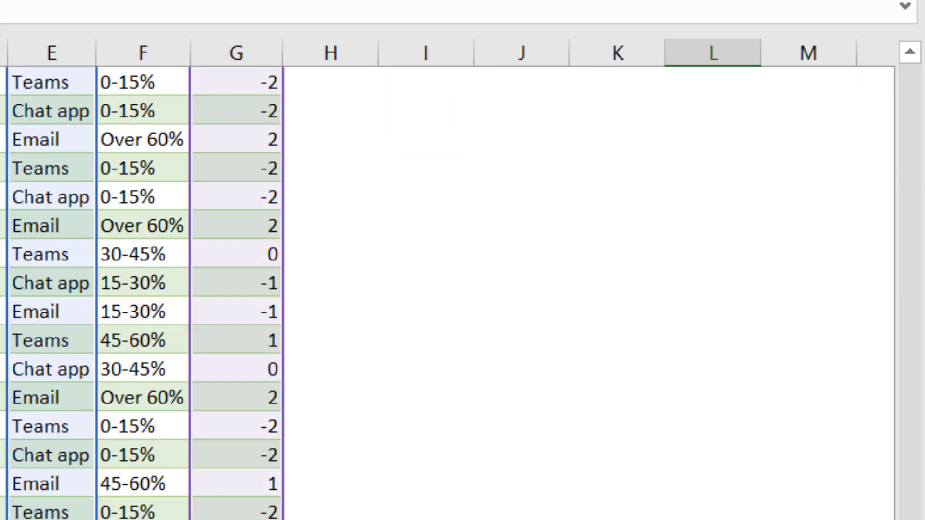
text(,)
key(Left)
key(BackSpace)
key(BackSpace)
key(BackSpace)
text(""))
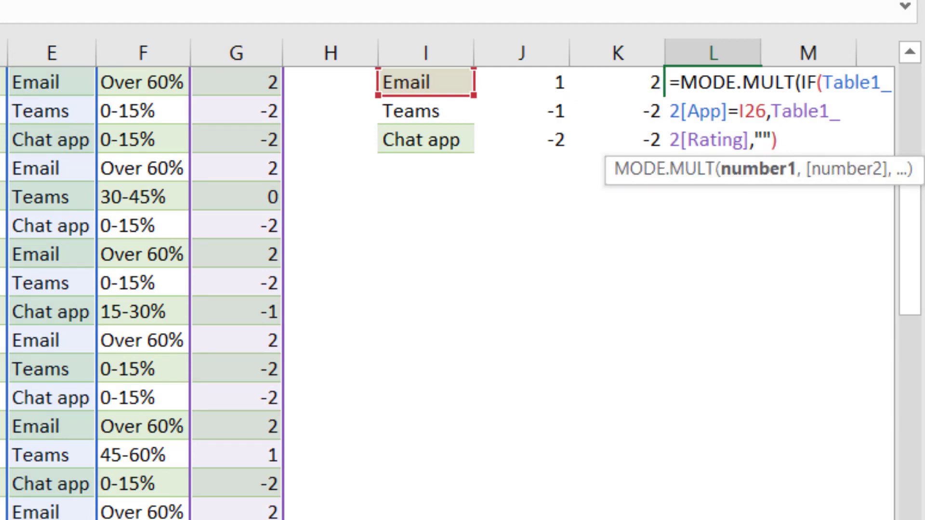
text())
key(Return)
Step: Copy the Email multi-mode formula down to Teams and Chat app
key(Up)
scroll(462, 292, up, 1)
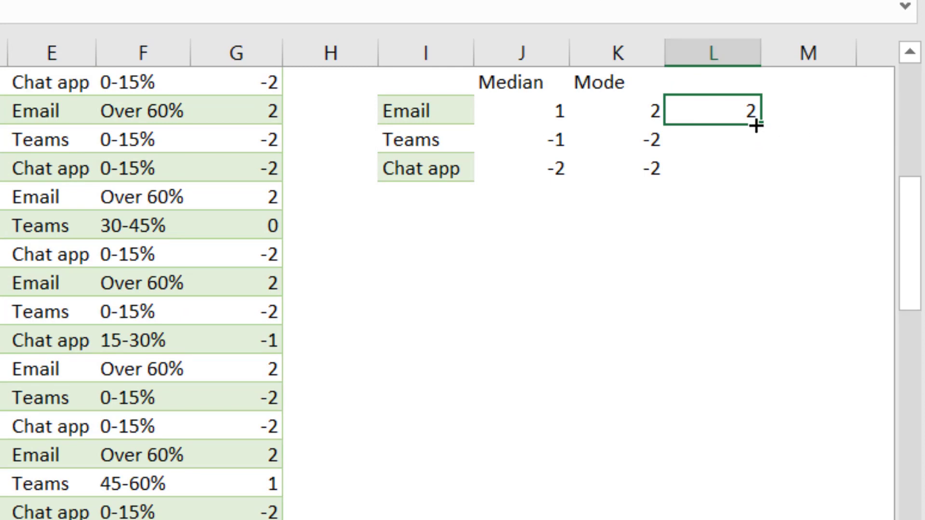
drag(759, 123, 760, 183)
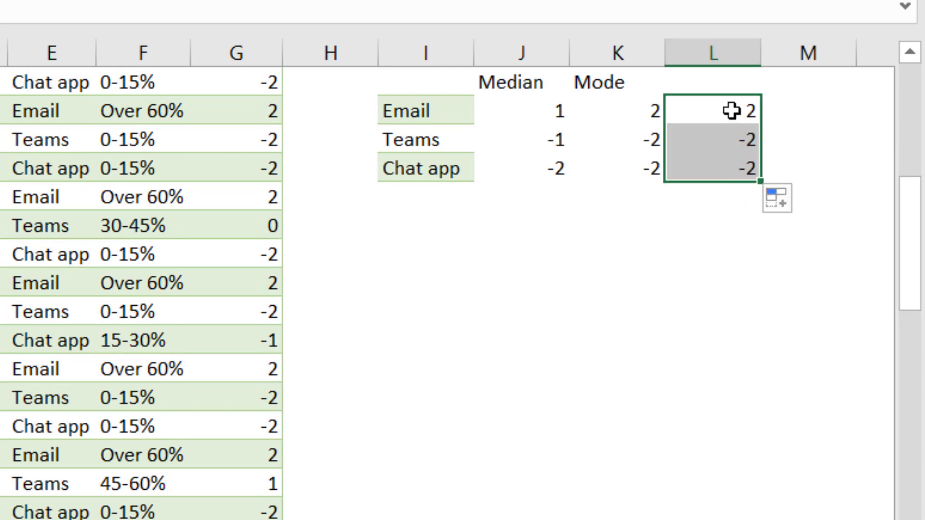
click(707, 114)
Step: Head the new column 'Mult mode' in L25
click(702, 82)
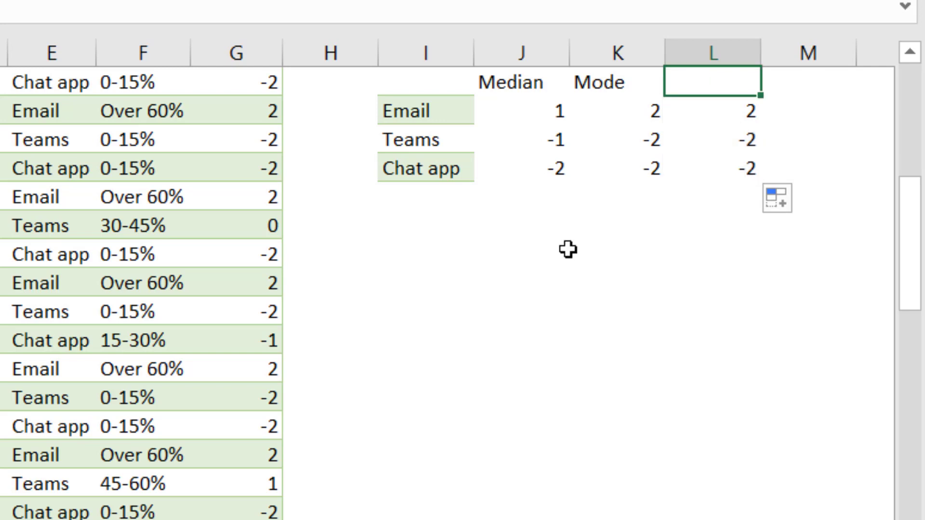
text(Mult )
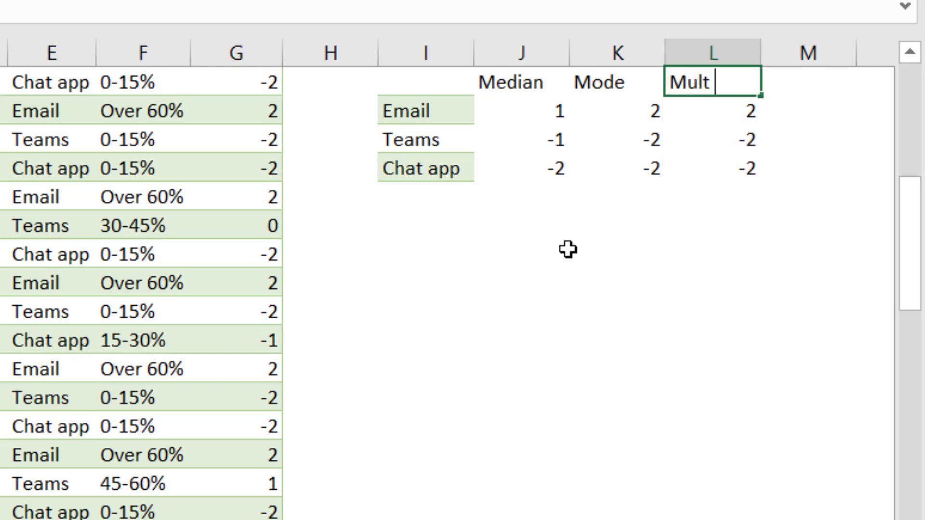
text(mode)
key(Left)
key(Left)
key(Left)
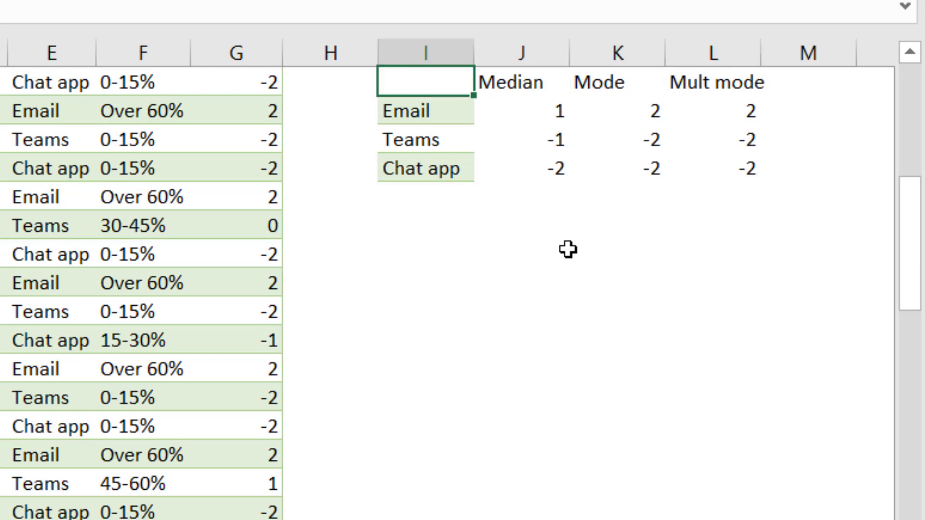
key(Right)
Step: Review the summary values: Mult mode 2, -2 and -2 for Email, Teams and Chat app
key(Down)
key(Down)
key(Down)
key(Right)
key(Up)
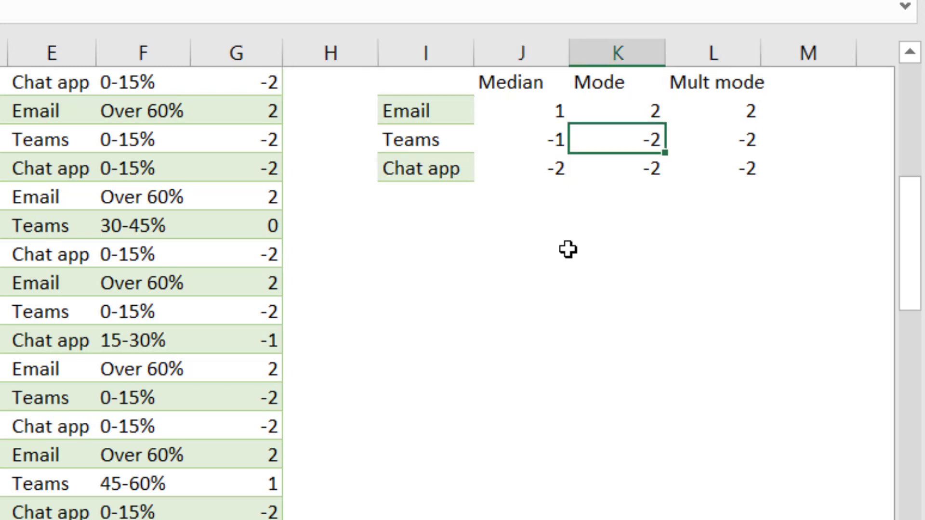
key(Up)
key(Right)
key(Down)
key(Down)
key(Left)
key(Left)
key(Left)
key(Up)
key(Up)
key(Up)
key(Right)
key(Right)
key(Right)
key(Down)
key(Up)
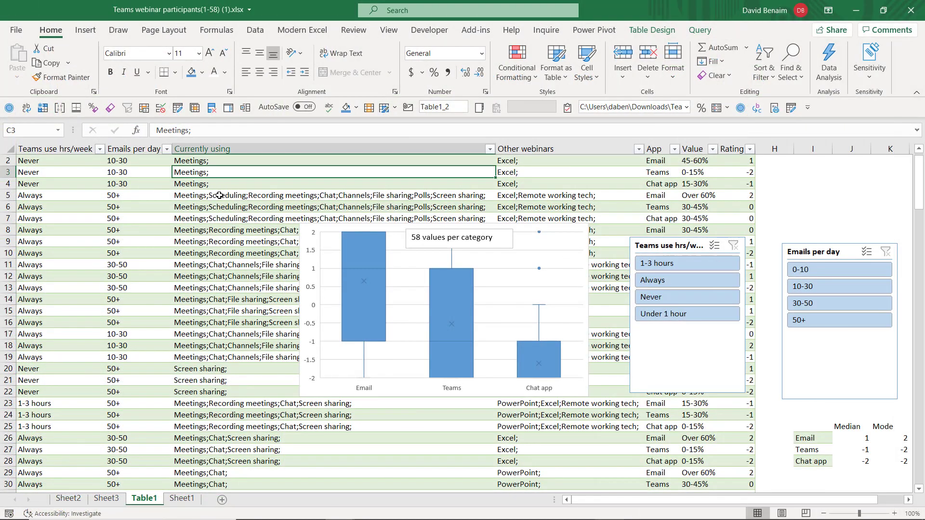
Step: Select the whole Table1_2 survey table and insert a PivotTable on a new sheet, added to the Data Model
scroll(150, 206, up, 1)
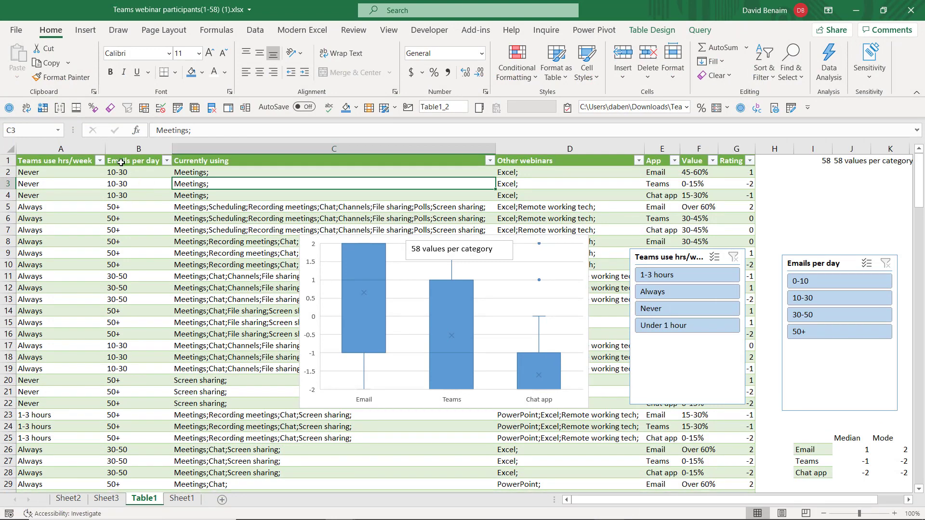
click(96, 193)
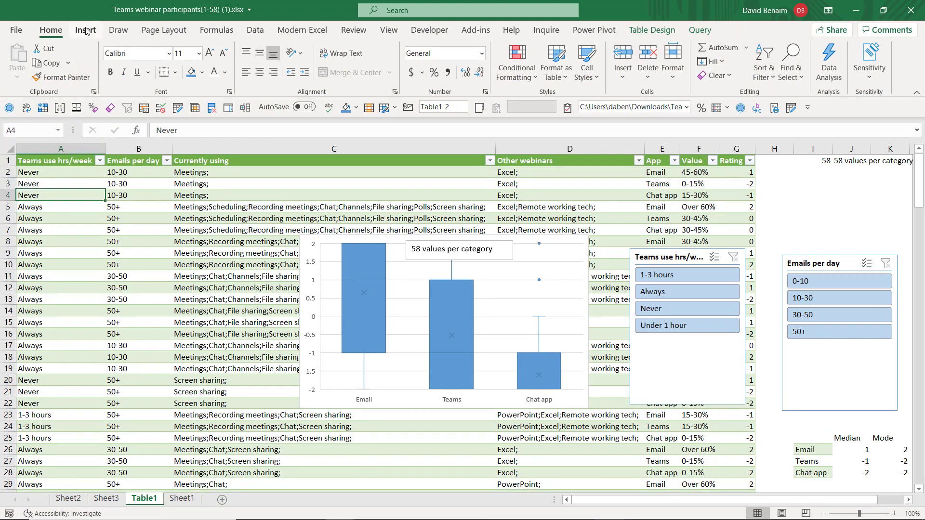
key(ctrl+a)
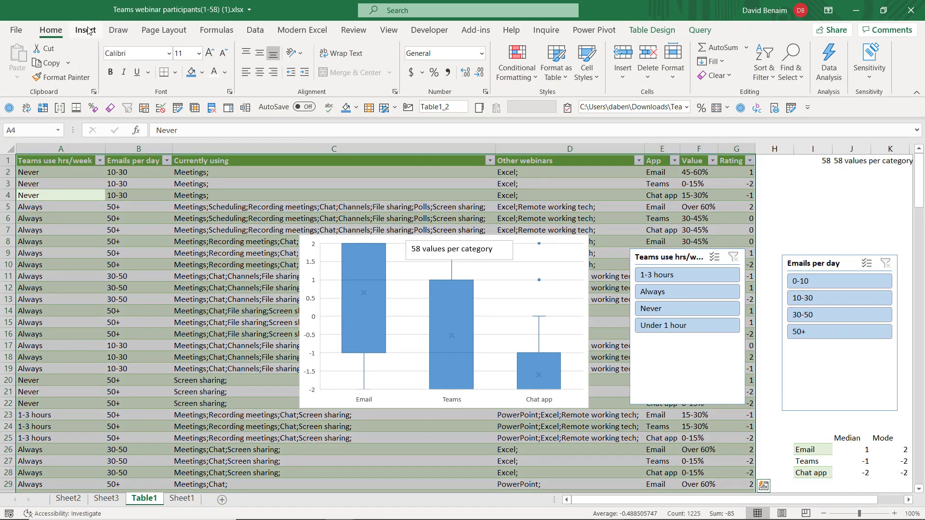
click(86, 30)
click(22, 72)
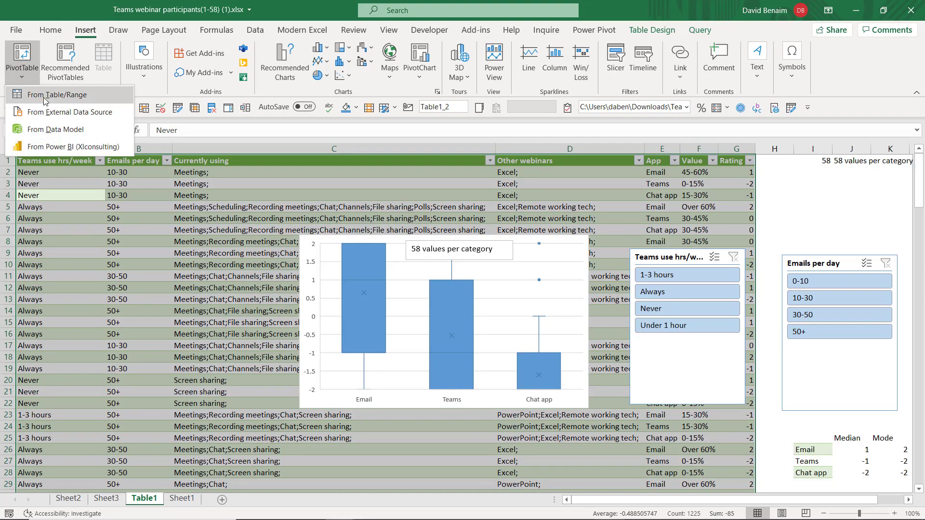
click(72, 99)
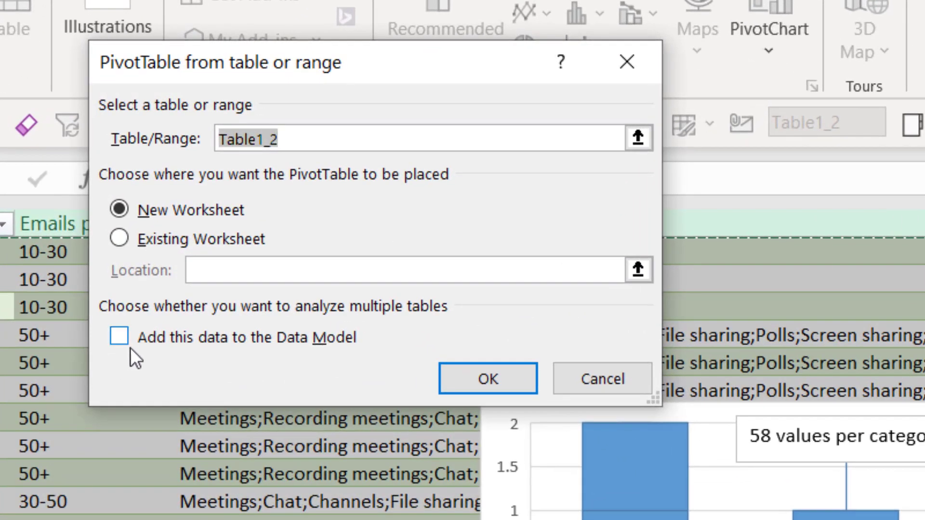
click(126, 348)
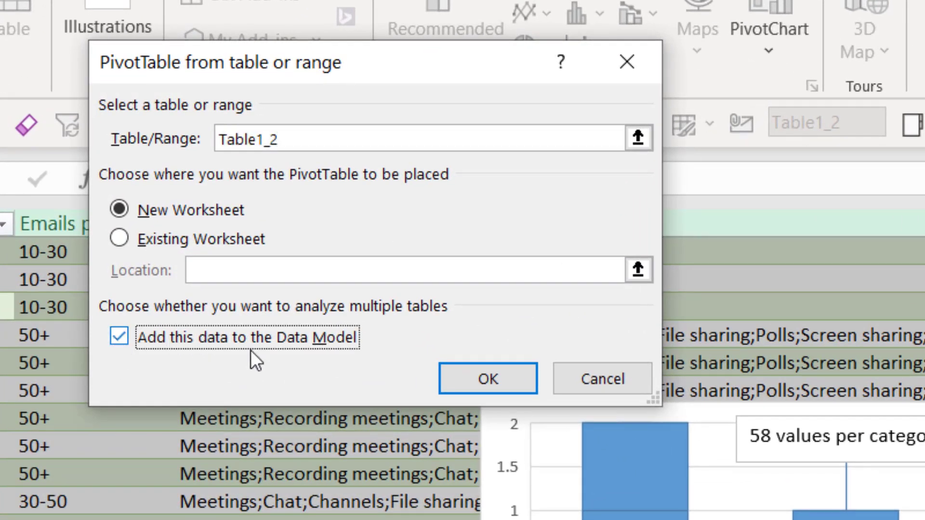
click(482, 379)
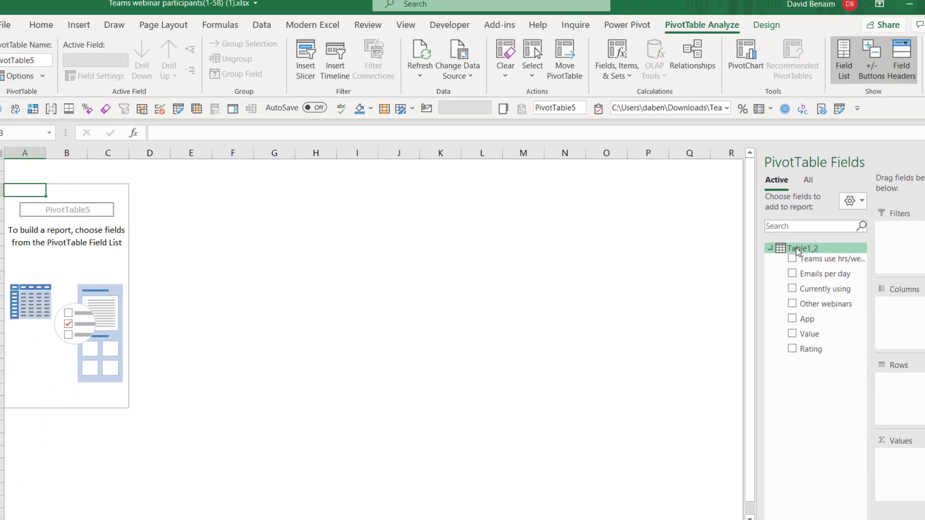
Step: Add a DAX measure named Median to Table1_2 with formula =MEDIAN([Rating])
right_click(751, 237)
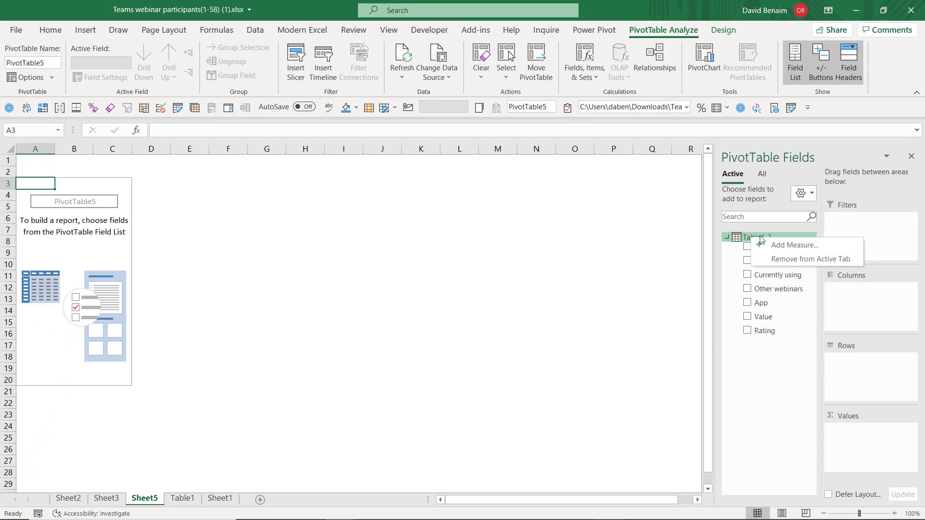
click(777, 246)
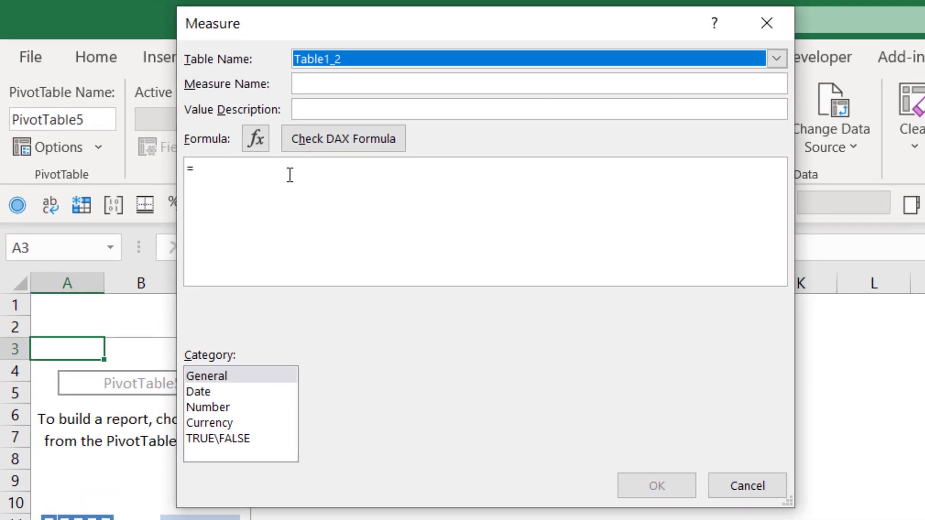
click(262, 174)
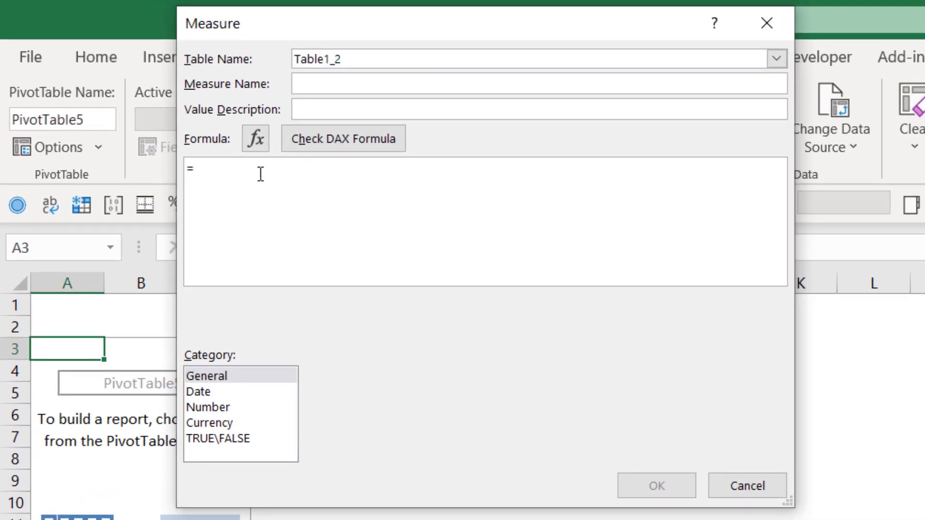
text(medi)
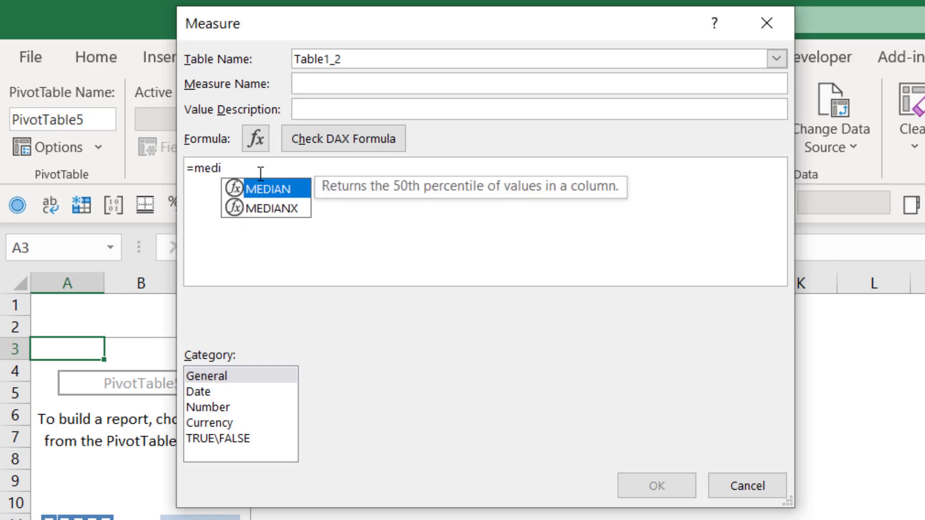
key(Tab)
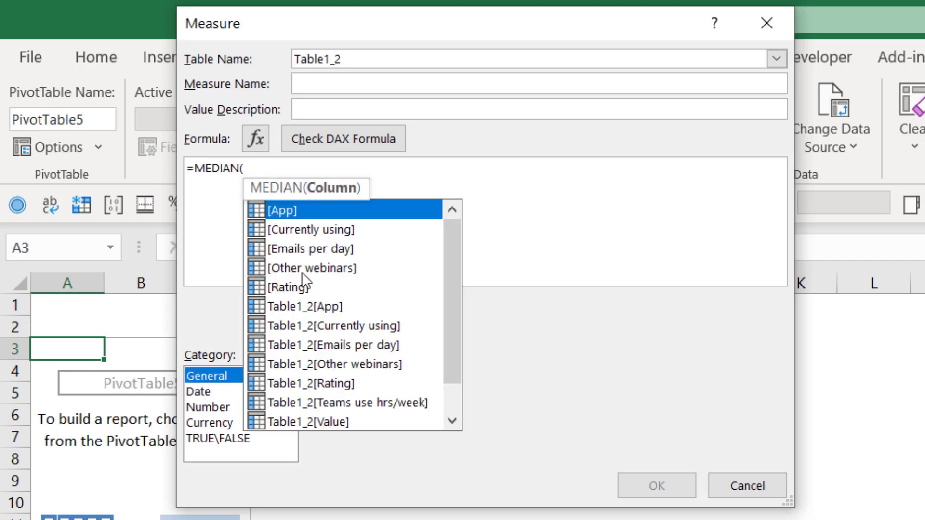
double_click(314, 285)
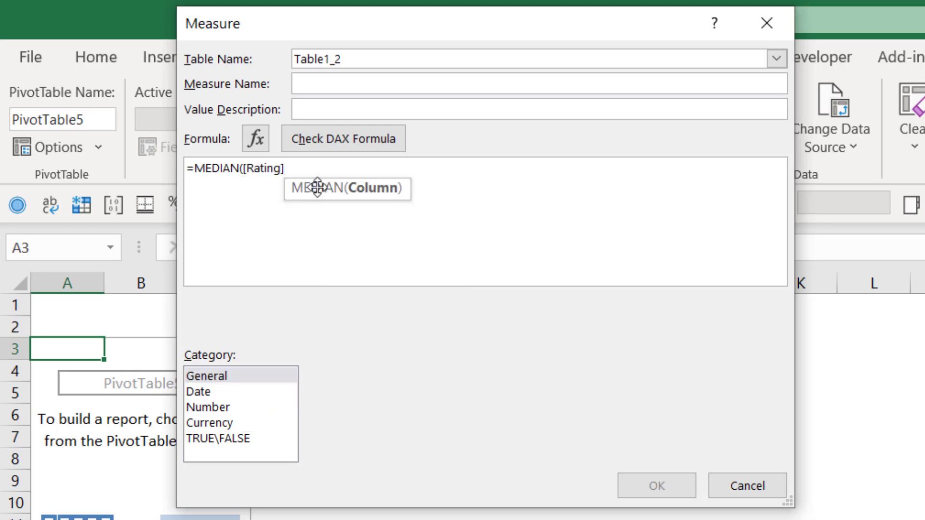
text())
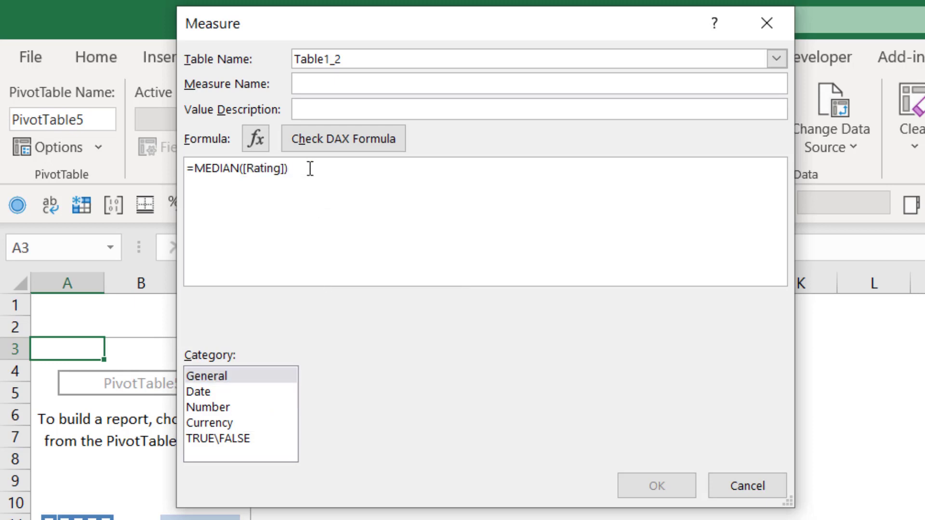
click(349, 83)
text(Median)
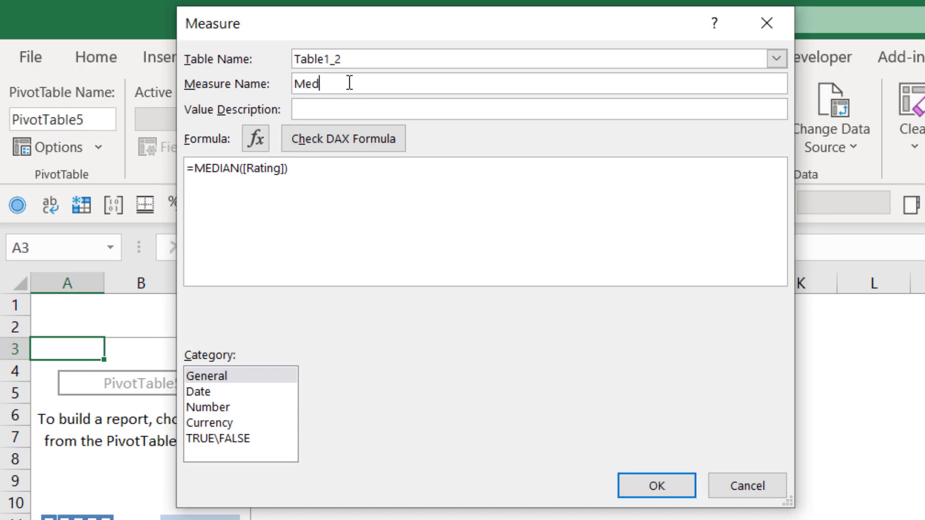
click(380, 141)
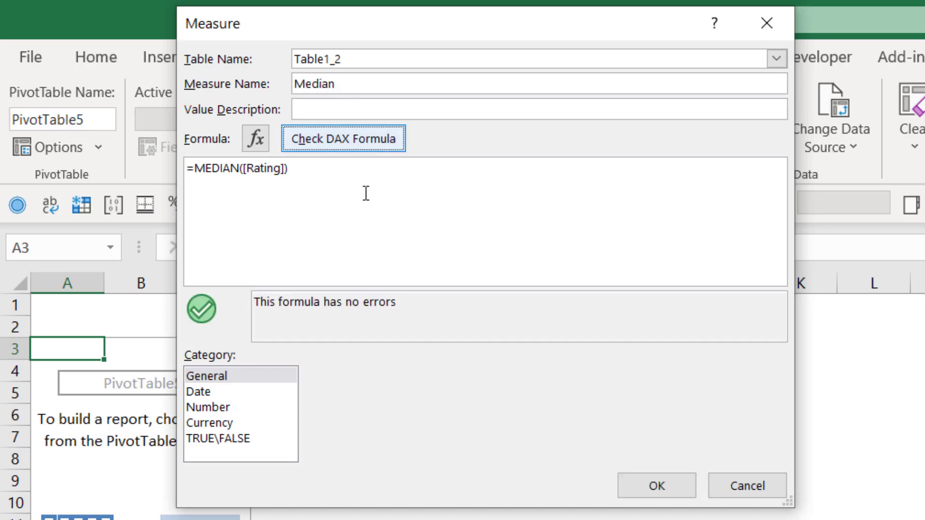
click(655, 491)
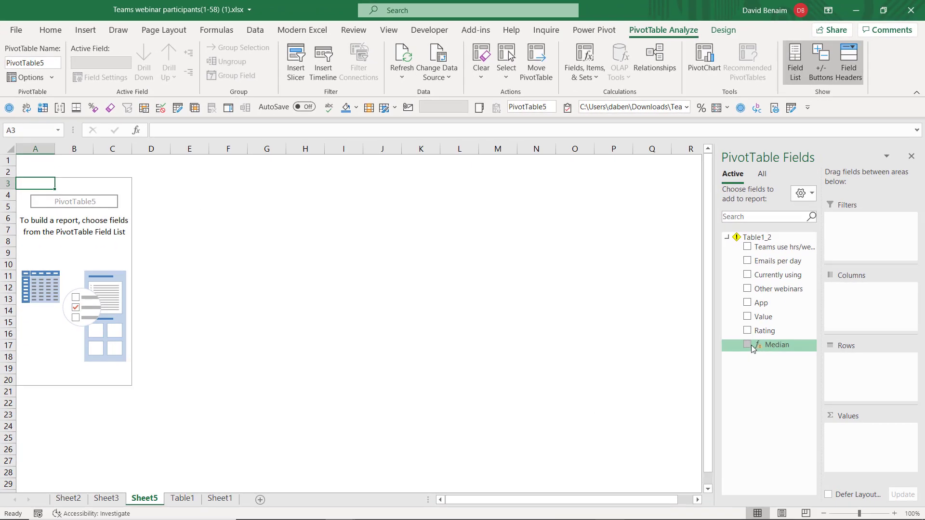
Step: Show the Median measure per App in the PivotTable, then select rows 26–28 on the Table1 sheet
mouse_move(751, 347)
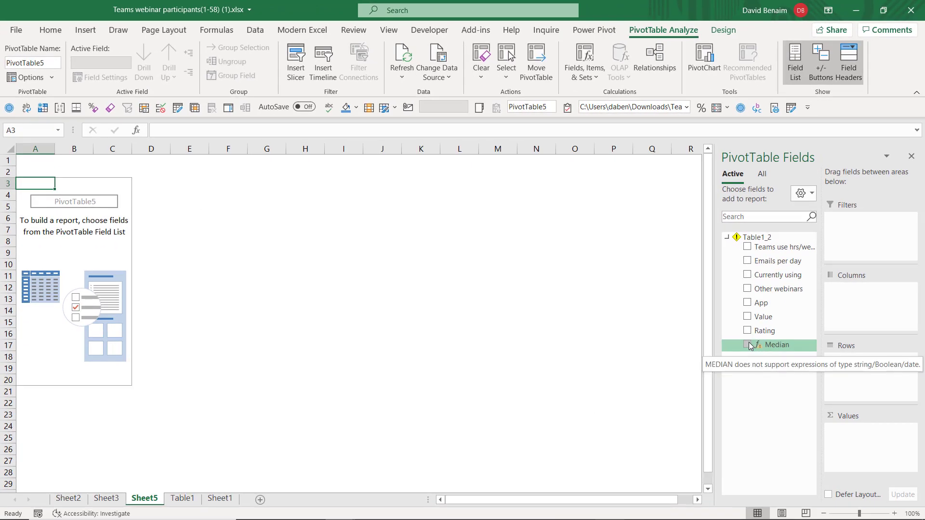
click(748, 303)
click(747, 344)
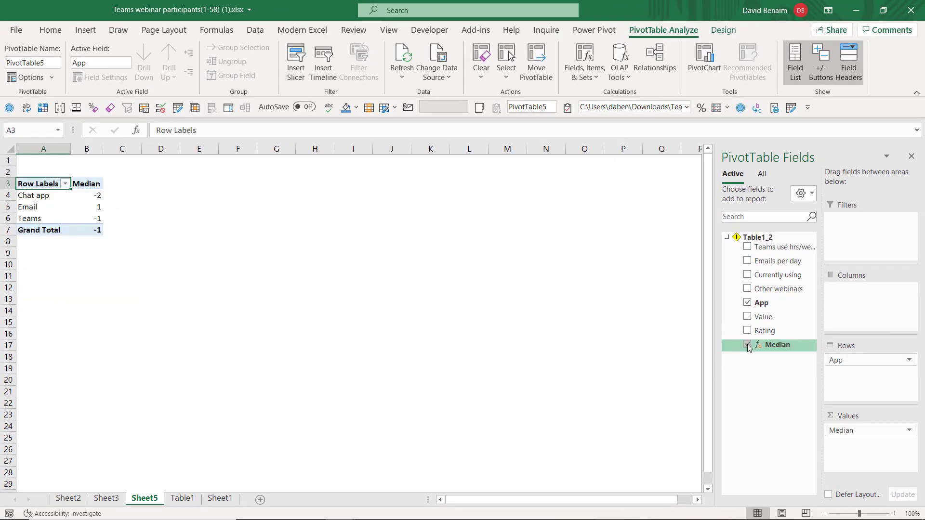
click(184, 498)
drag(530, 464, 785, 443)
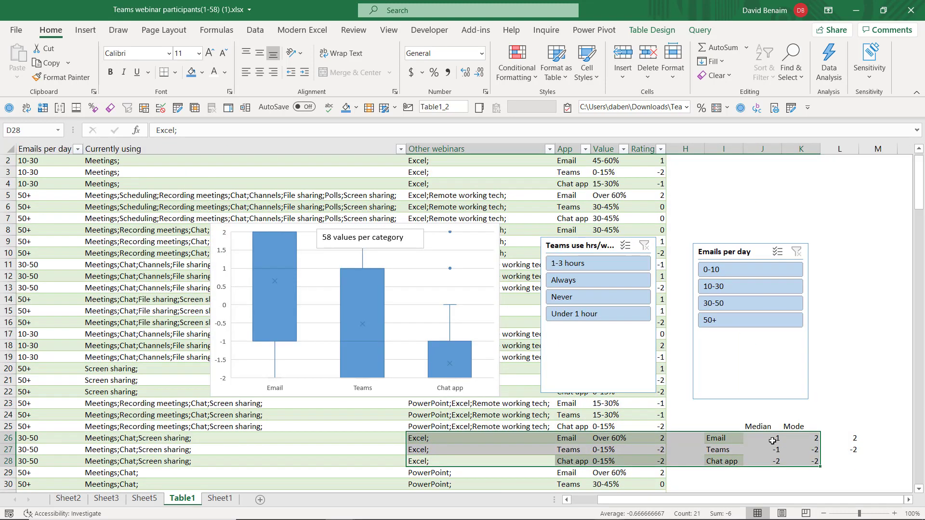
click(775, 451)
click(774, 459)
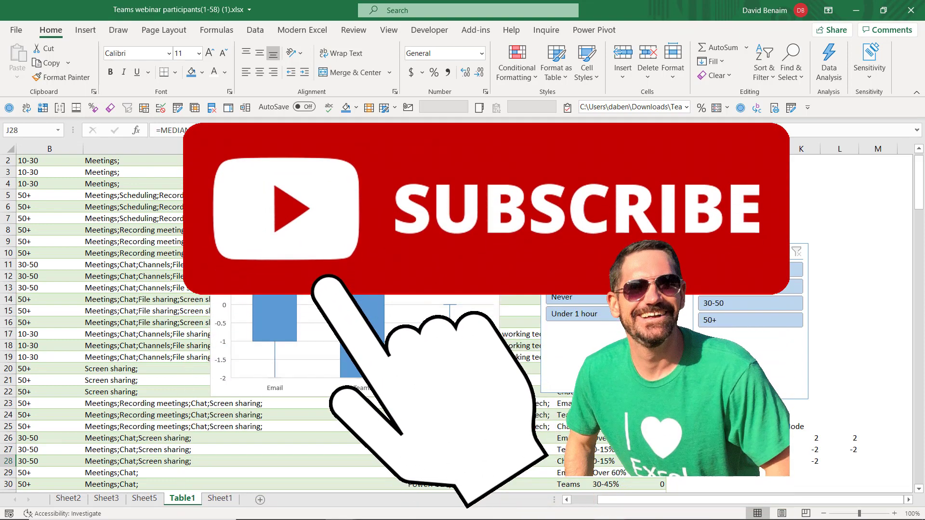
scroll(385, 193, up, 1)
click(353, 200)
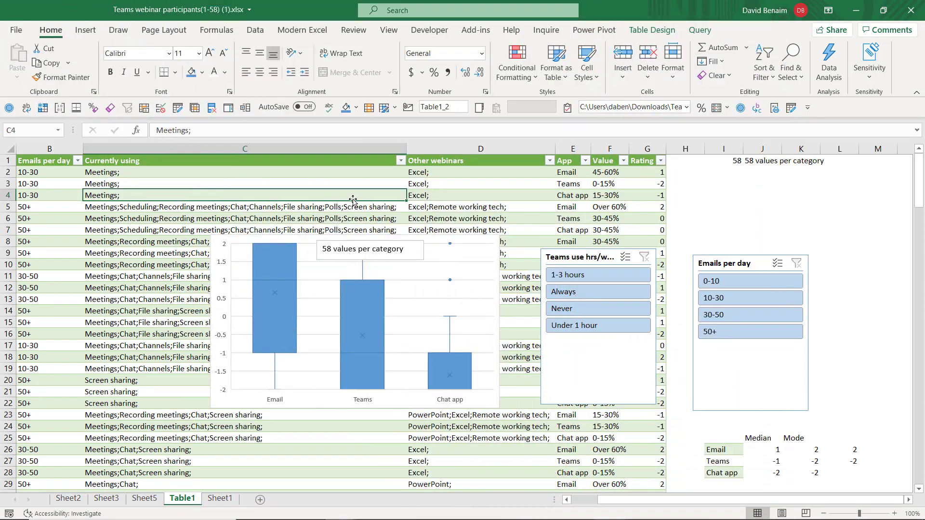